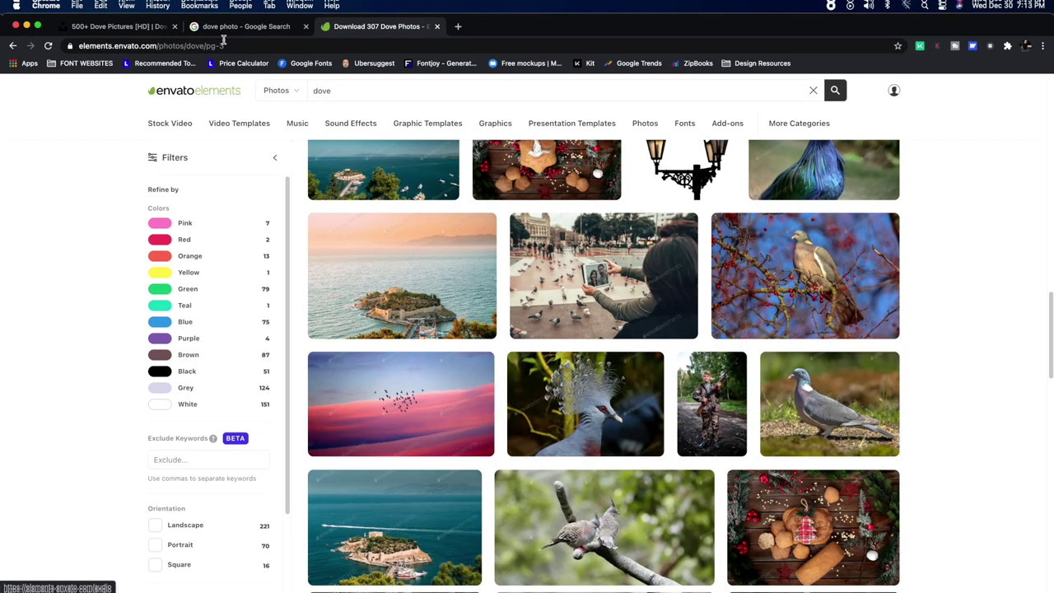
# Copy the white flying dove image from the Google 'dove photo' image results.
pyautogui.click(231, 30)
pyautogui.rightClick(839, 304)
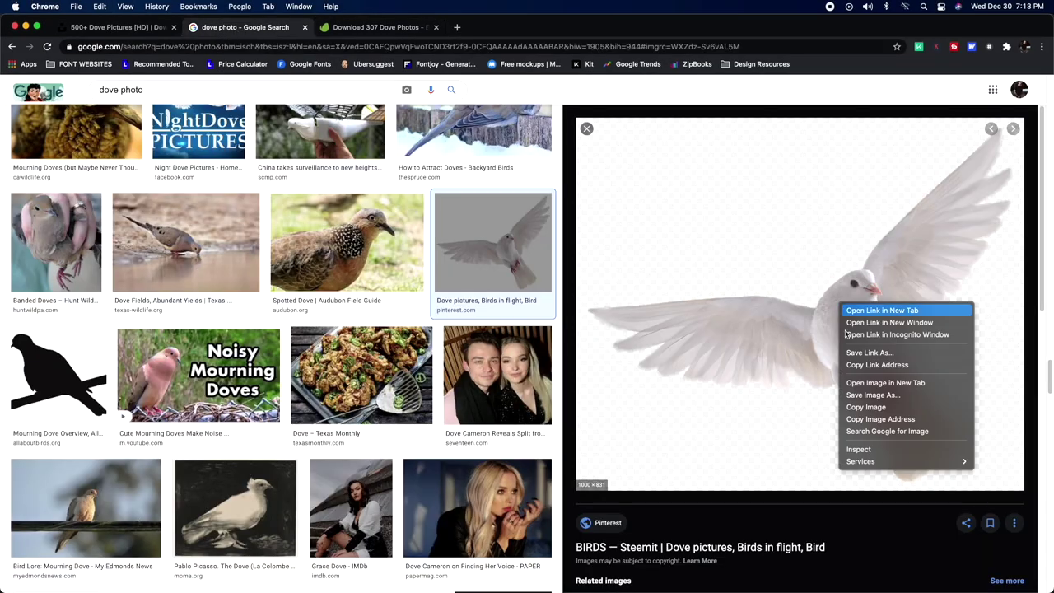
pyautogui.click(865, 407)
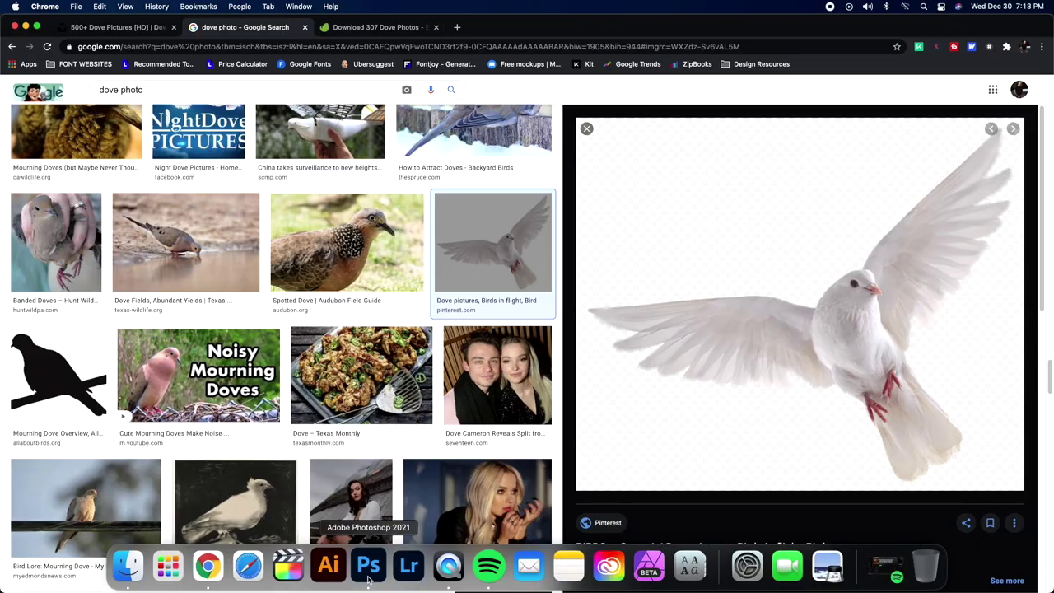
# Paste the white dove into the poster, then enlarge and rotate it.
pyautogui.click(368, 566)
pyautogui.press('super+v')
pyautogui.press('super+t')
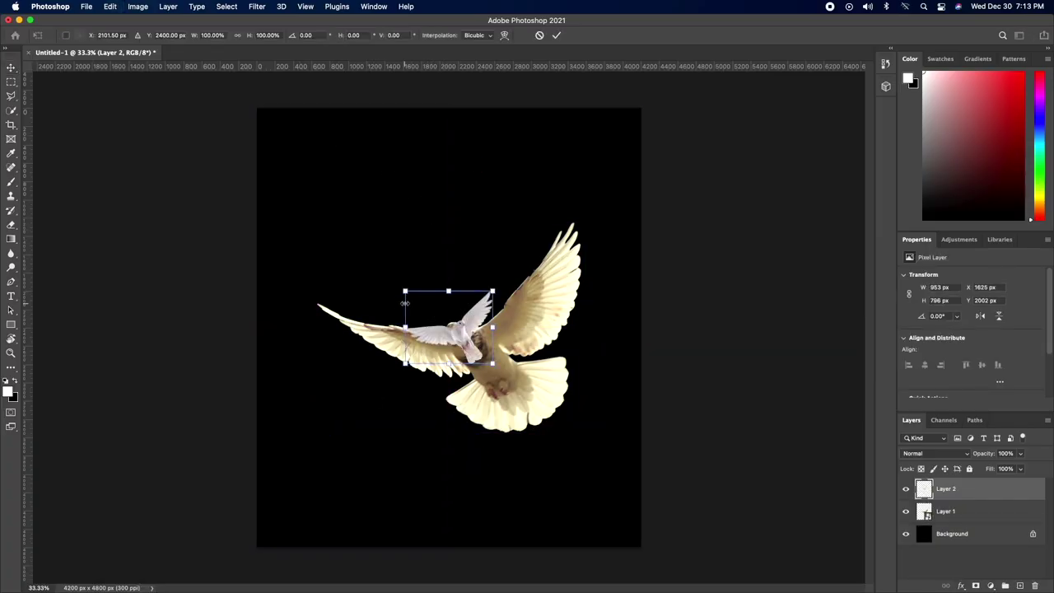
pyautogui.moveTo(407, 290); pyautogui.dragTo(392, 158)
pyautogui.moveTo(498, 338); pyautogui.dragTo(474, 321)
pyautogui.press('Return')
# Delete the old yellow dove layer and centre the white dove vertically on the canvas.
pyautogui.click(931, 513)
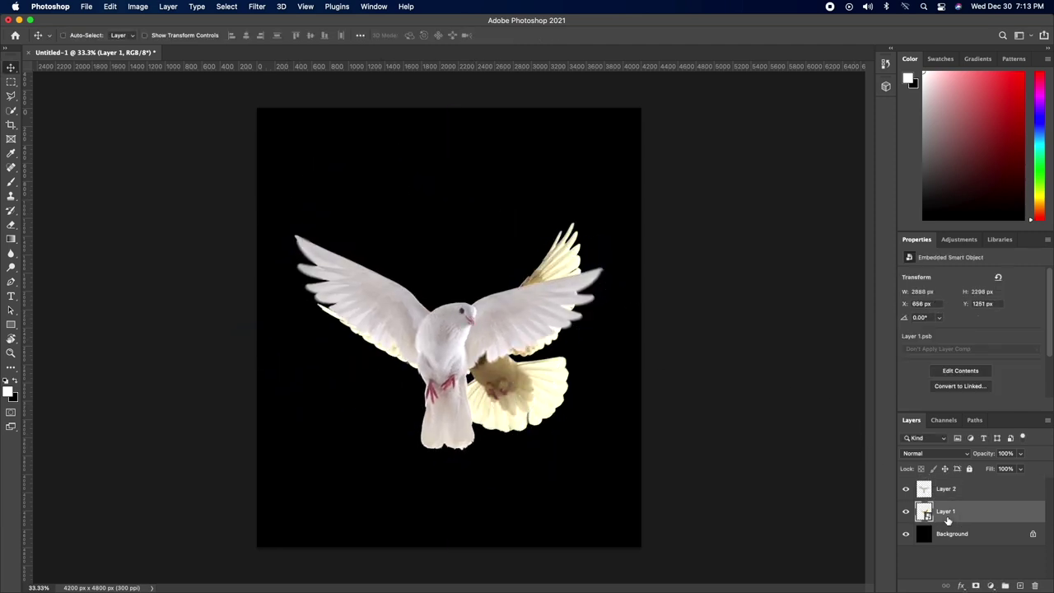
pyautogui.press('Delete')
pyautogui.click(956, 492)
pyautogui.press('super+a')
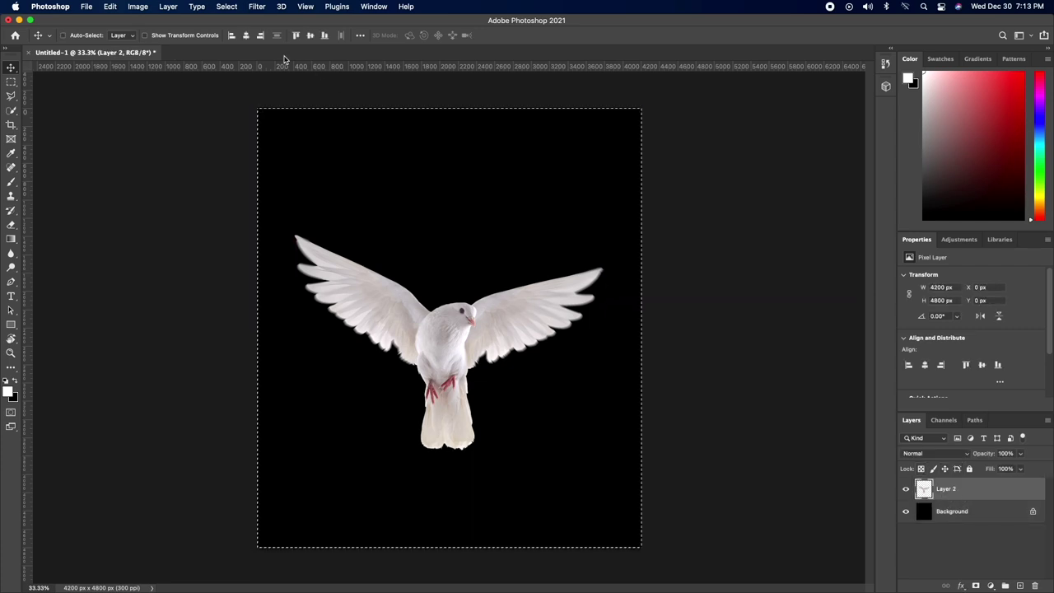
pyautogui.click(312, 36)
pyautogui.press('super+d')
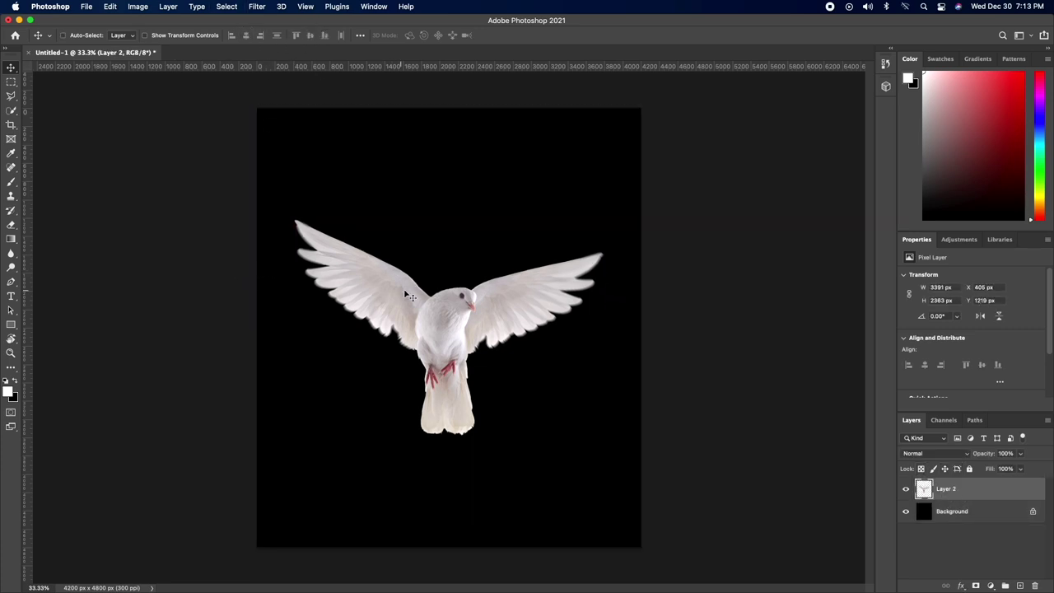
pyautogui.click(256, 6)
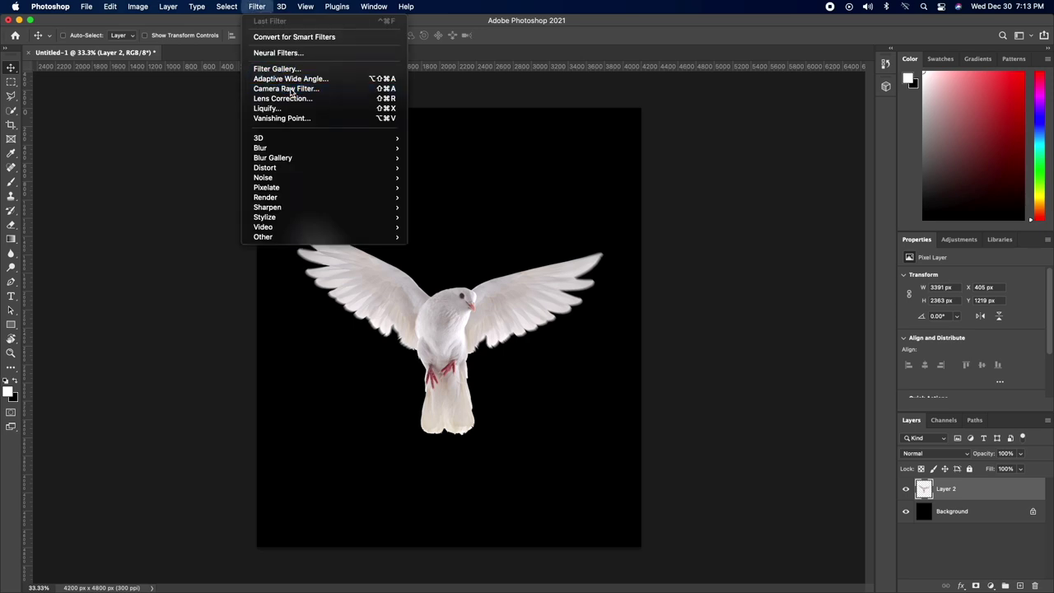
# Apply a Camera Raw filter: Contrast +41, Highlights -87, Clarity +25, deeper blacks, less saturation.
pyautogui.click(601, 270)
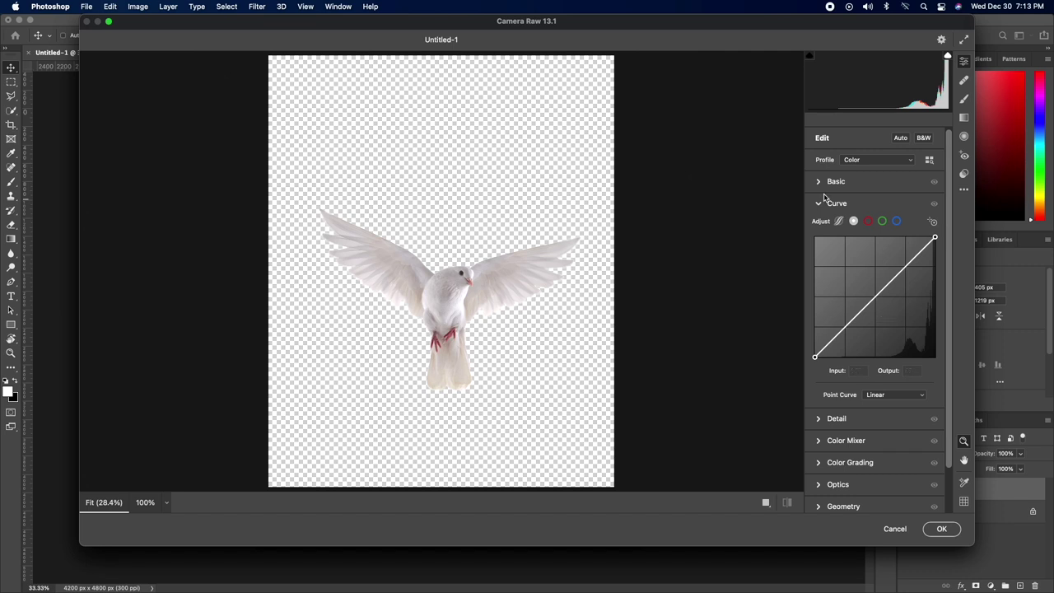
pyautogui.click(820, 184)
pyautogui.moveTo(876, 288); pyautogui.dragTo(885, 384)
pyautogui.moveTo(874, 400)
pyautogui.mouseDown()
pyautogui.moveTo(889, 401)
pyautogui.moveTo(883, 418)
pyautogui.mouseUp()
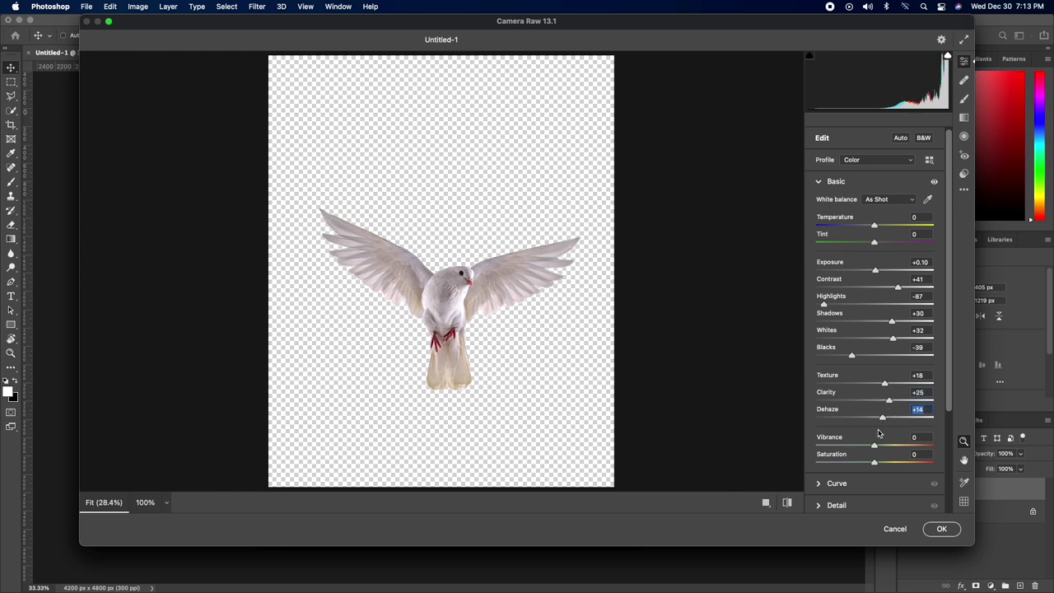
pyautogui.moveTo(875, 463); pyautogui.dragTo(888, 446)
pyautogui.click(942, 528)
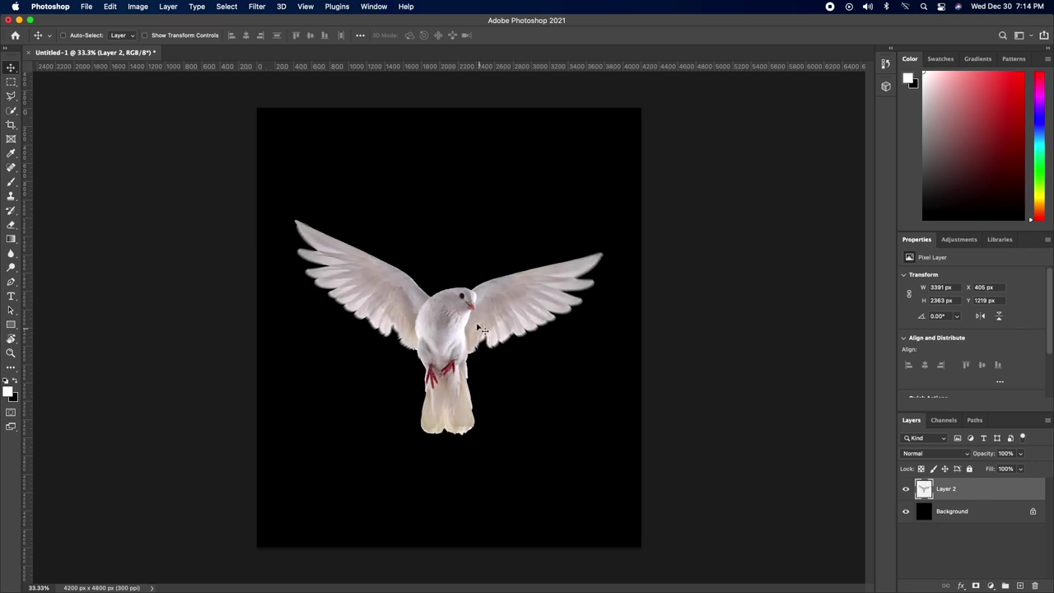
# Draw a large circle over the dove and centre it horizontally and vertically on the canvas.
pyautogui.rightClick(11, 324)
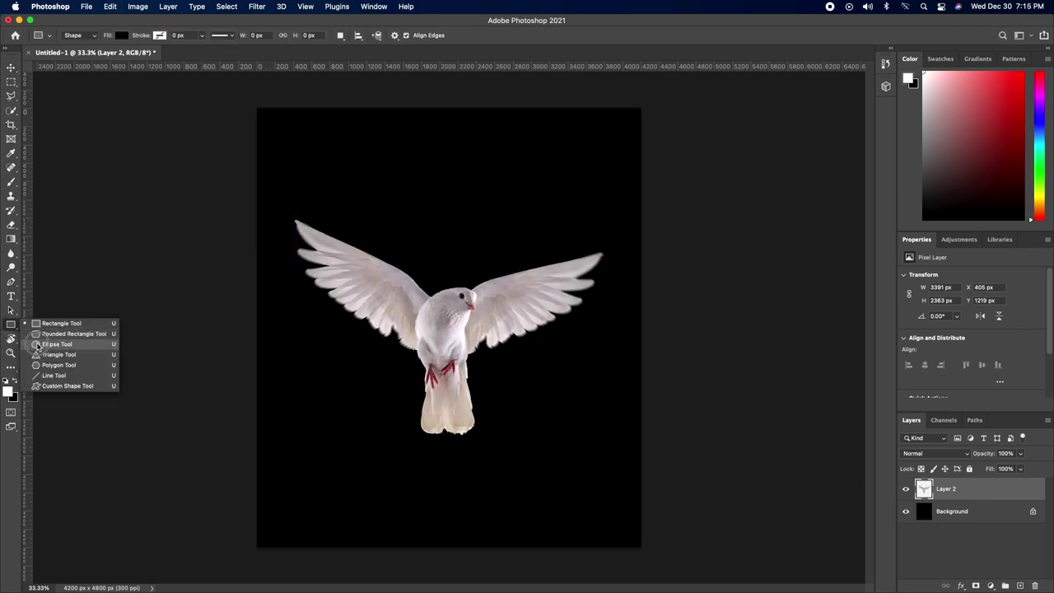
pyautogui.click(50, 346)
pyautogui.moveTo(334, 222); pyautogui.dragTo(579, 467)
pyautogui.click(11, 67)
pyautogui.press('super+a')
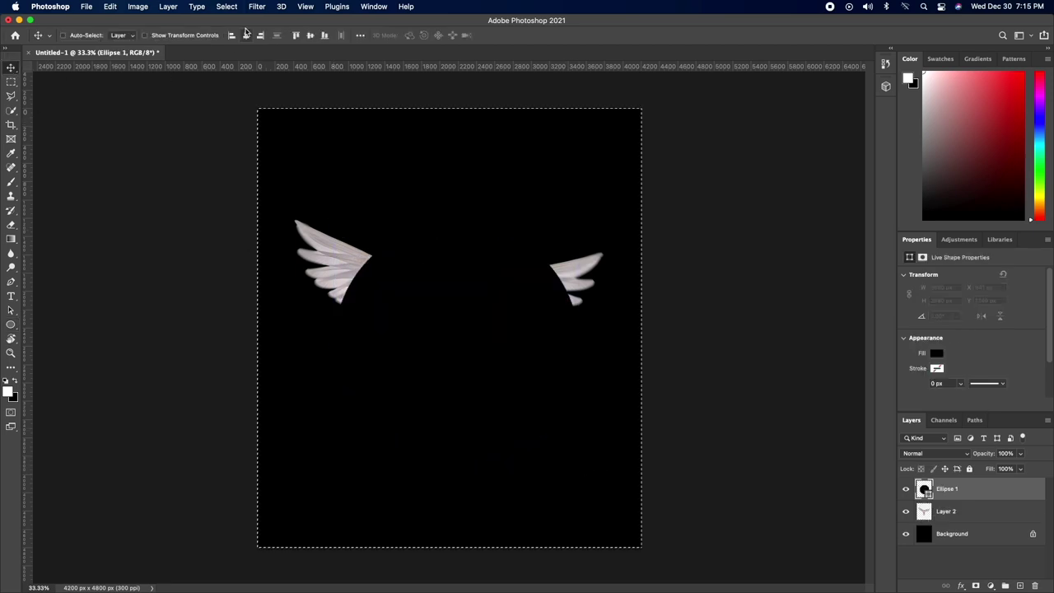
pyautogui.click(245, 35)
pyautogui.click(310, 36)
pyautogui.press('super+d')
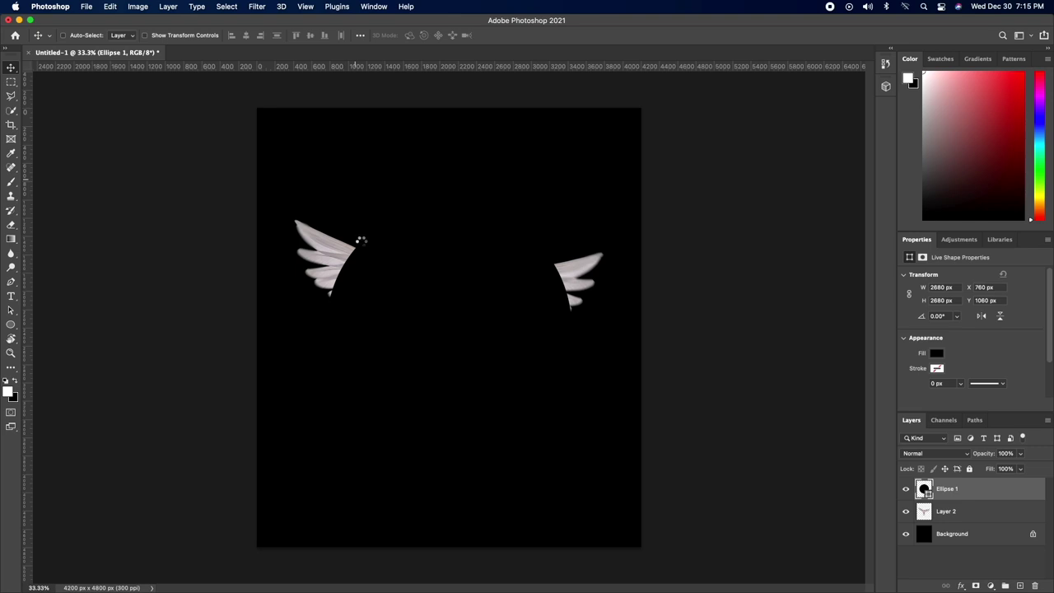
# Start white text running along the circle's edge and enlarge its size.
pyautogui.press('t')
pyautogui.click(367, 237)
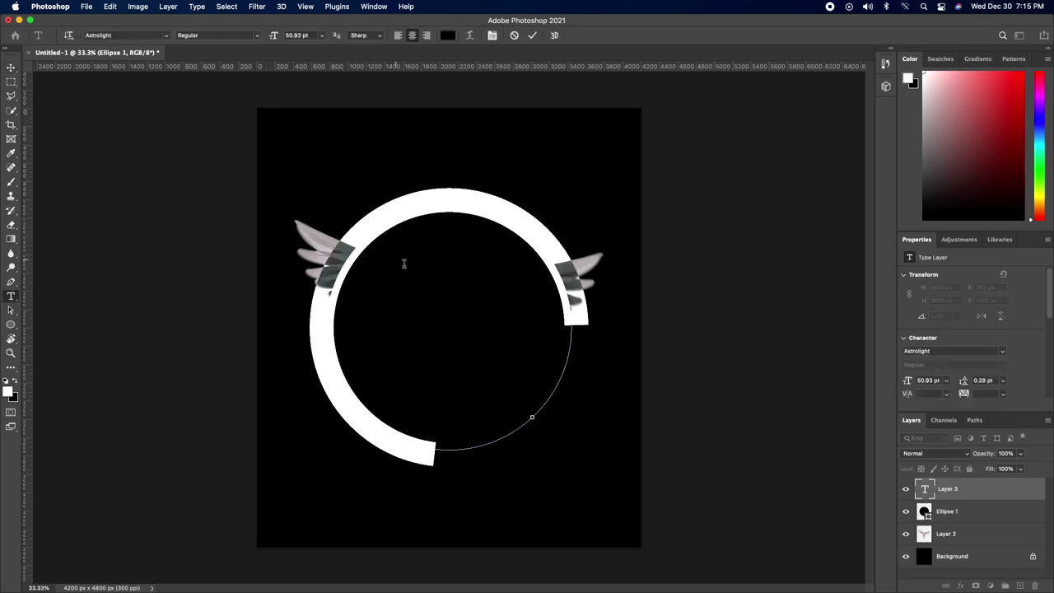
pyautogui.press('BackSpace')
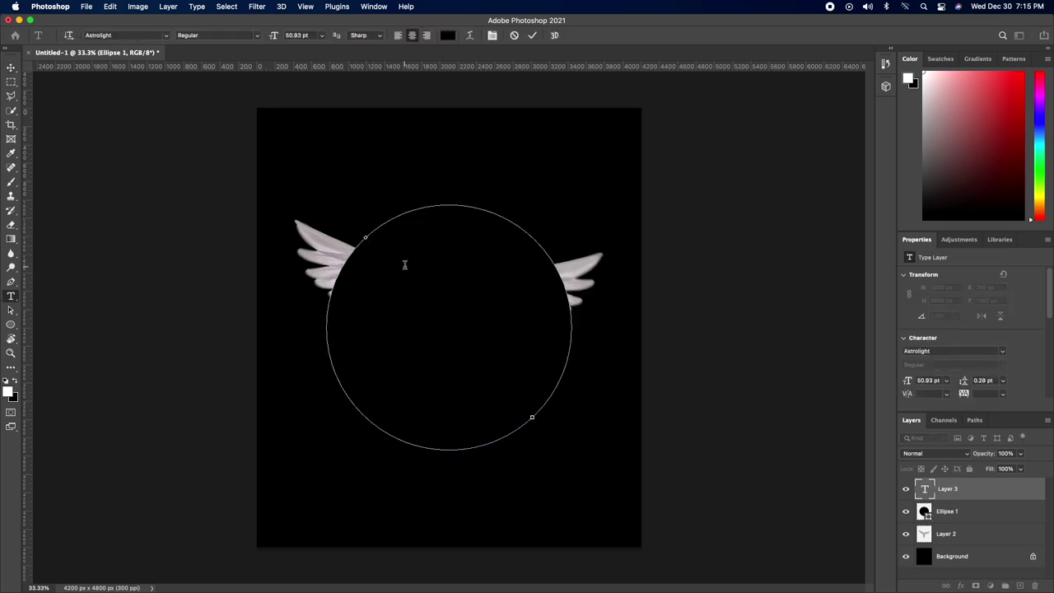
pyautogui.click(11, 383)
pyautogui.moveTo(269, 40); pyautogui.dragTo(351, 38)
pyautogui.write('asdf')
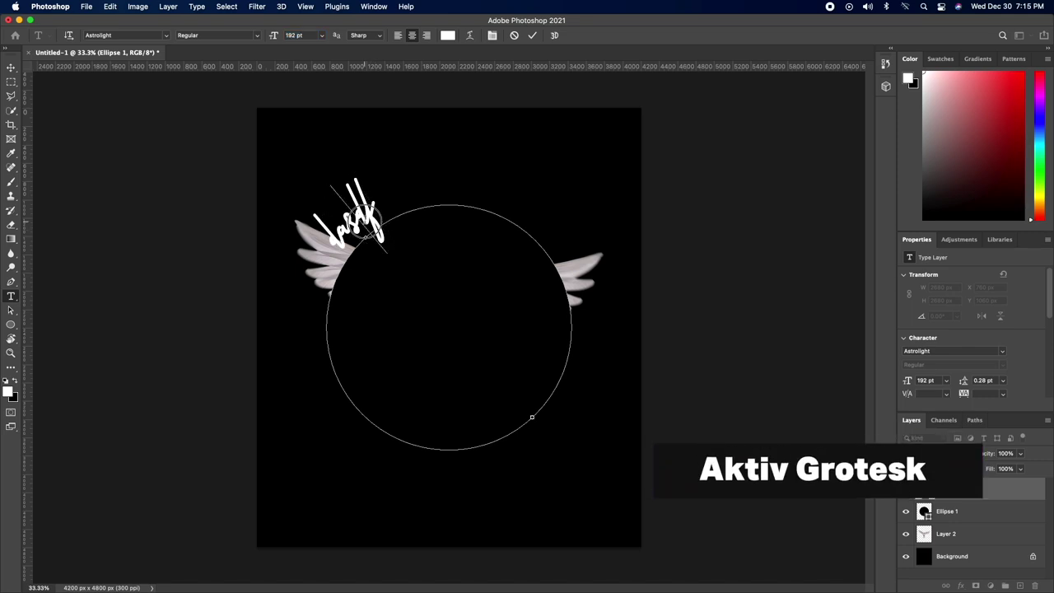
# Set the circle path text's font to Aktiv Grotesk Ex.
pyautogui.hotkey('ctrl', 'a')
pyautogui.click(167, 35)
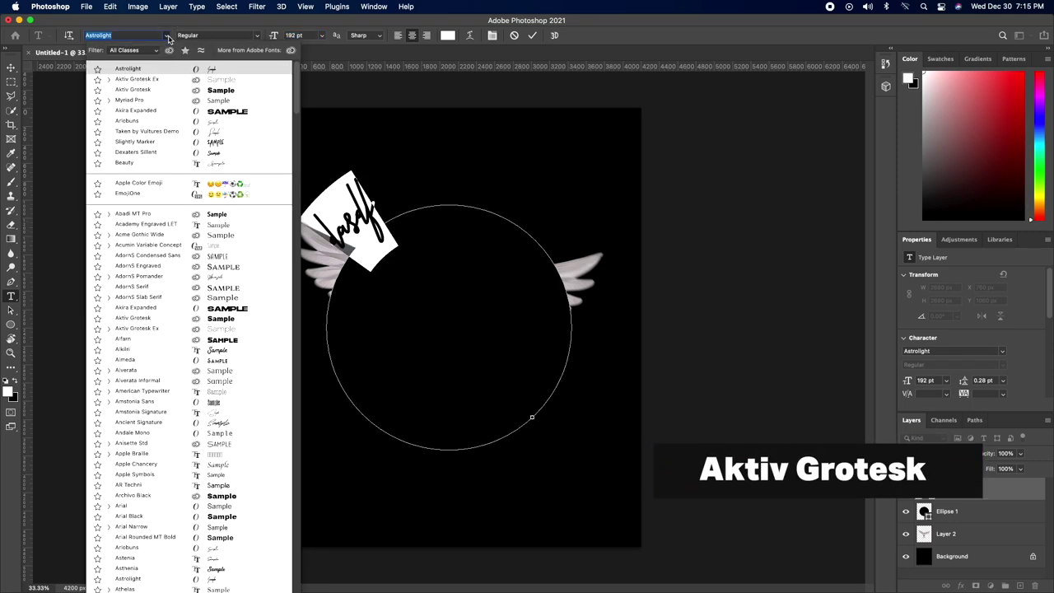
pyautogui.click(137, 79)
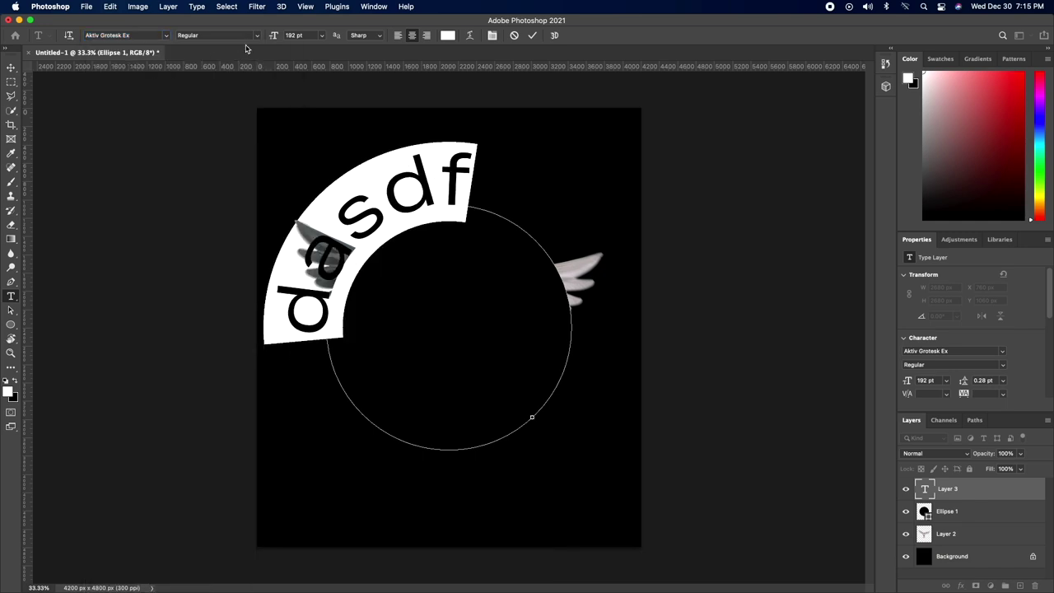
pyautogui.click(247, 36)
pyautogui.click(368, 192)
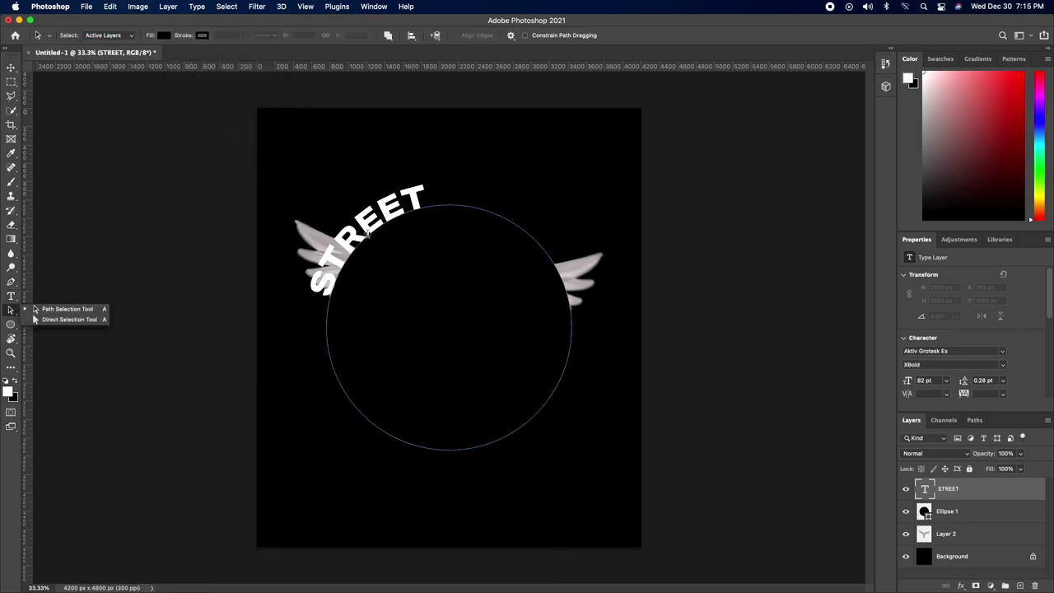
# Slide STREET to the circle's top, hide the circle, and extend it to 'STREET KIDS OF NEW YORK CITY'.
pyautogui.click(425, 151)
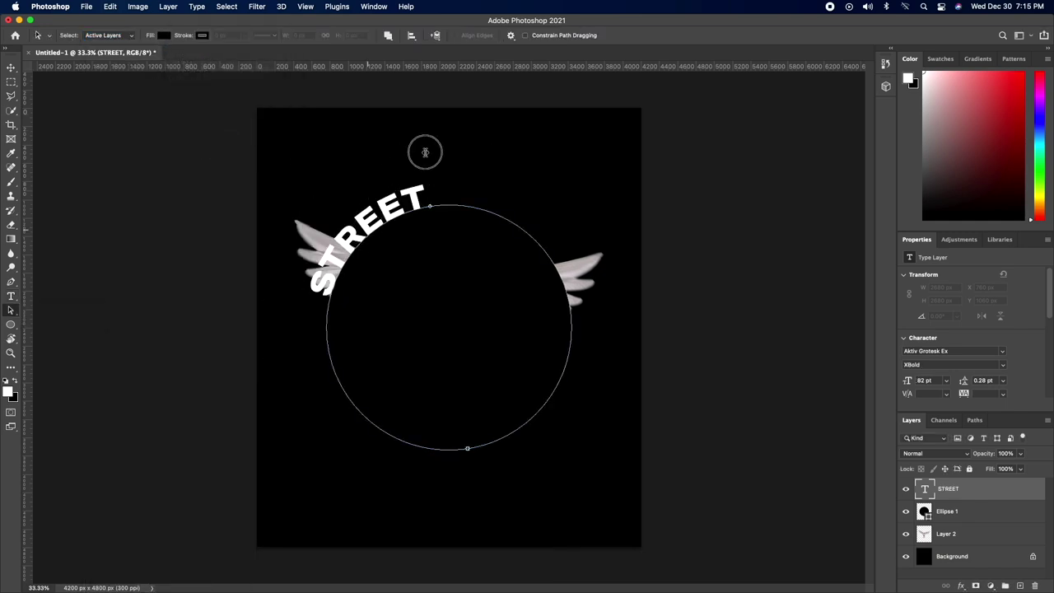
pyautogui.moveTo(425, 152); pyautogui.dragTo(444, 136)
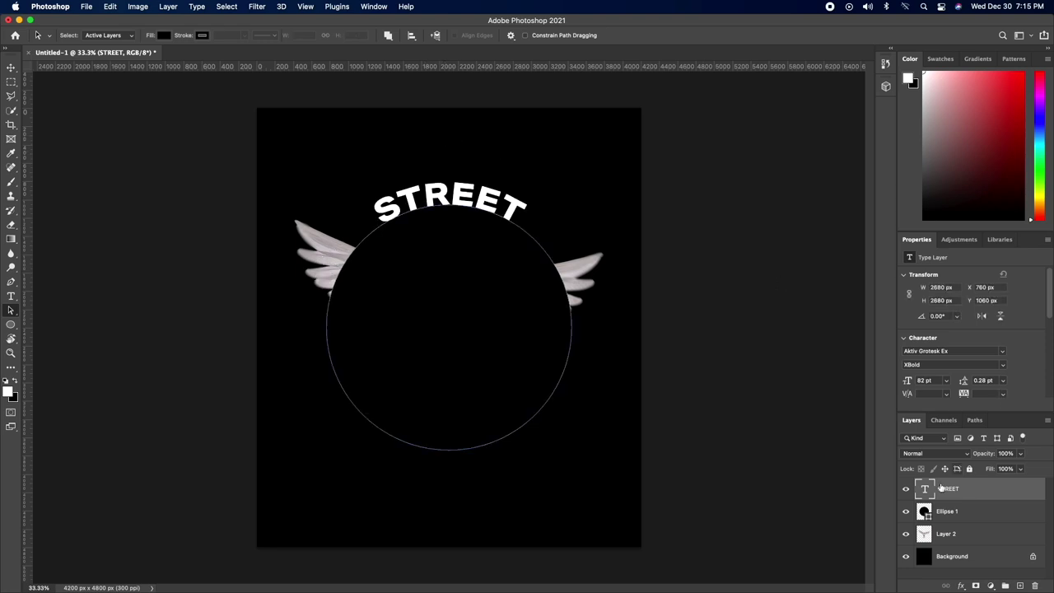
pyautogui.click(907, 511)
pyautogui.doubleClick(925, 489)
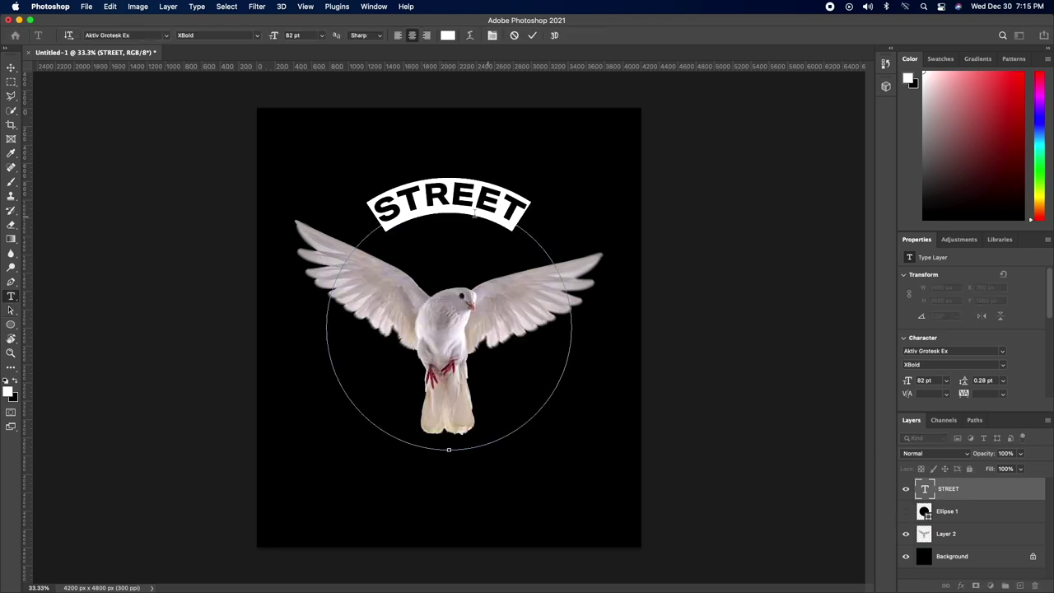
pyautogui.click(464, 212)
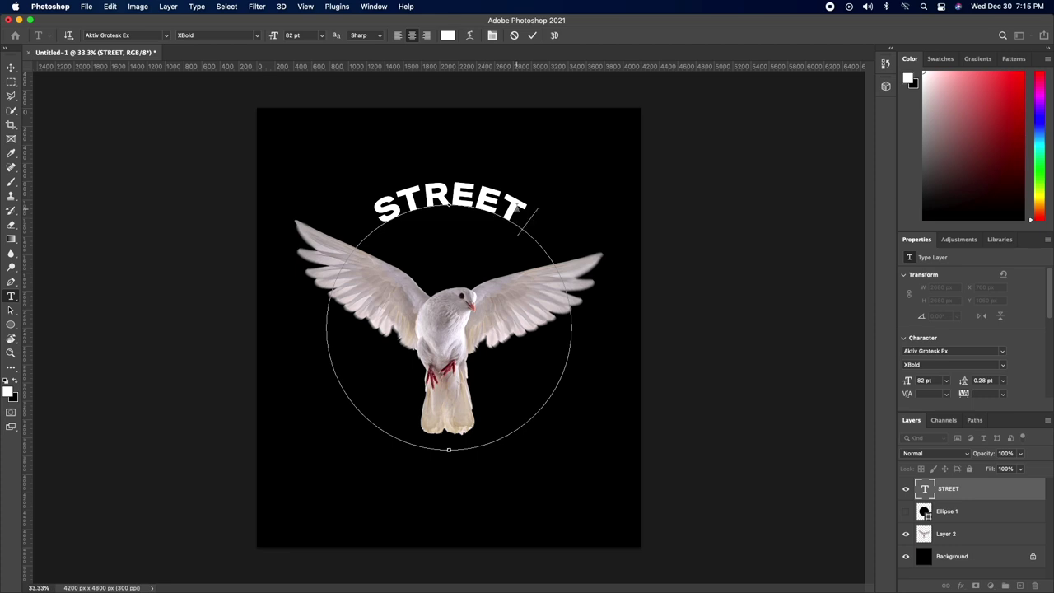
pyautogui.write('KIDS OF')
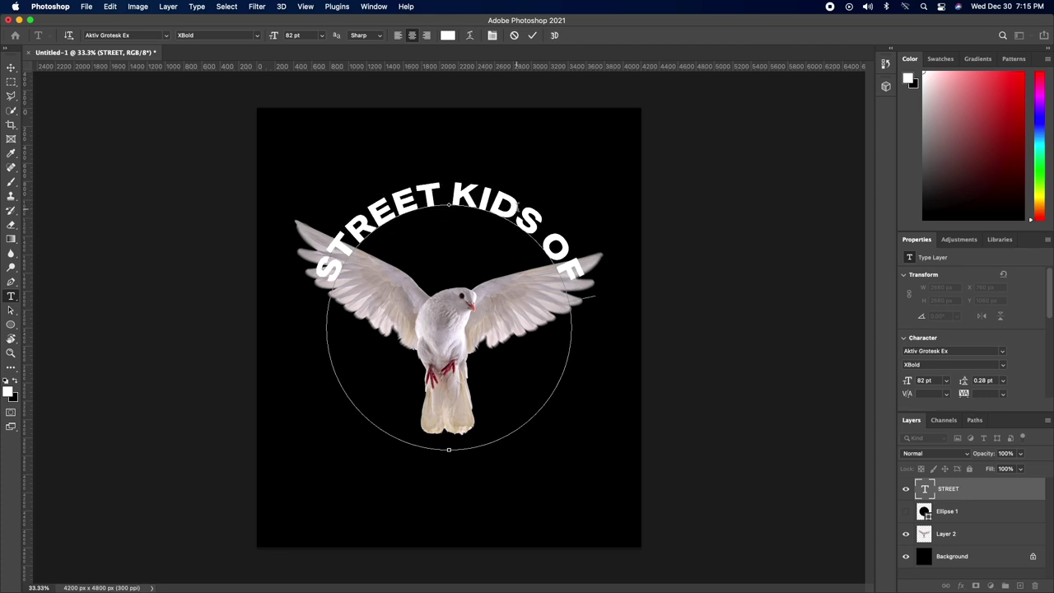
pyautogui.write(' NEYWORK CITY')
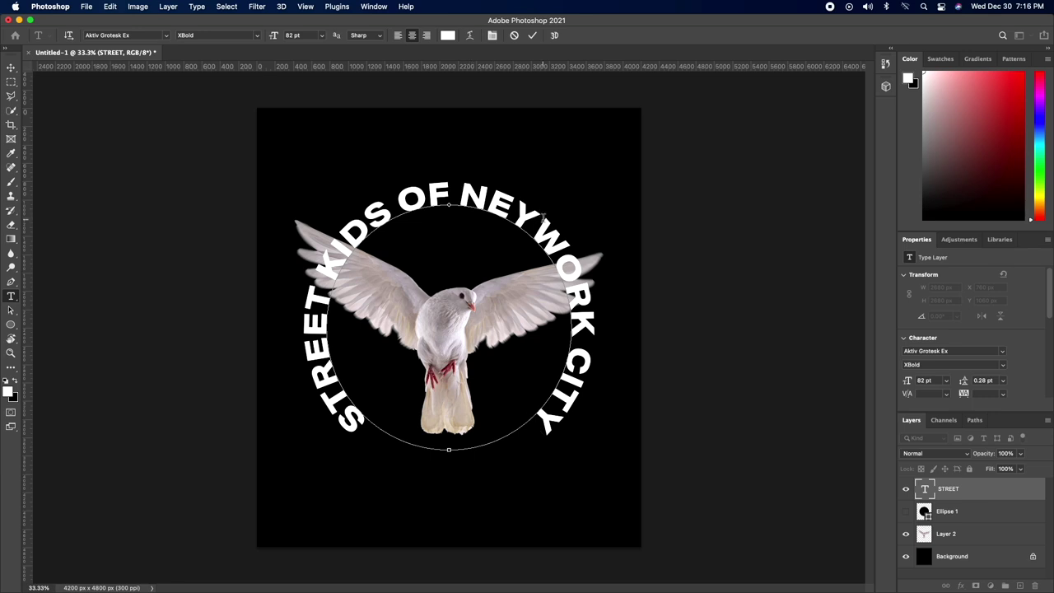
pyautogui.moveTo(543, 216); pyautogui.dragTo(568, 236)
pyautogui.press('BackSpace')
pyautogui.press('BackSpace')
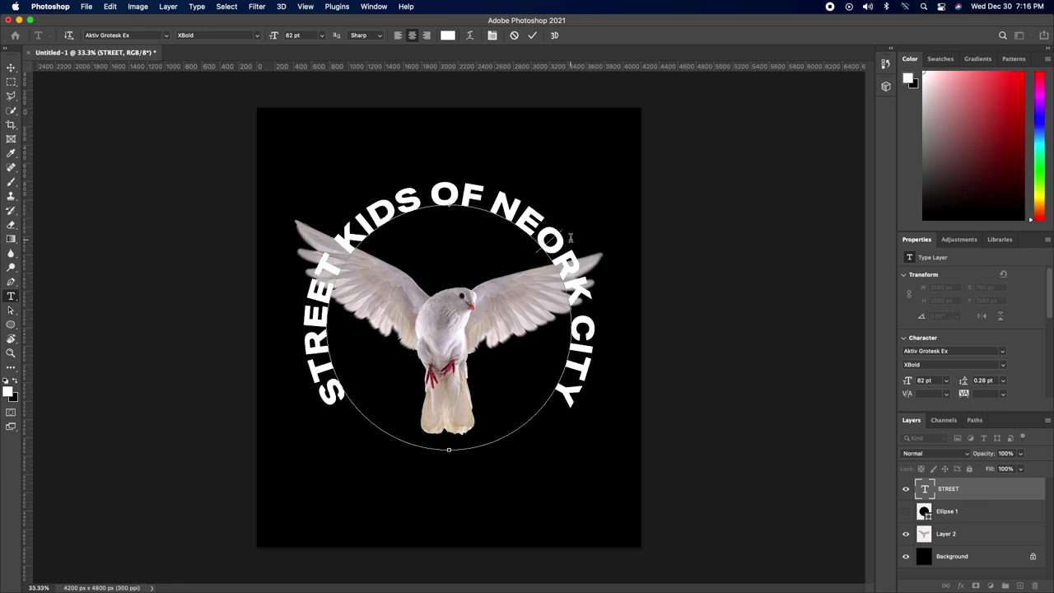
pyautogui.write('W ')
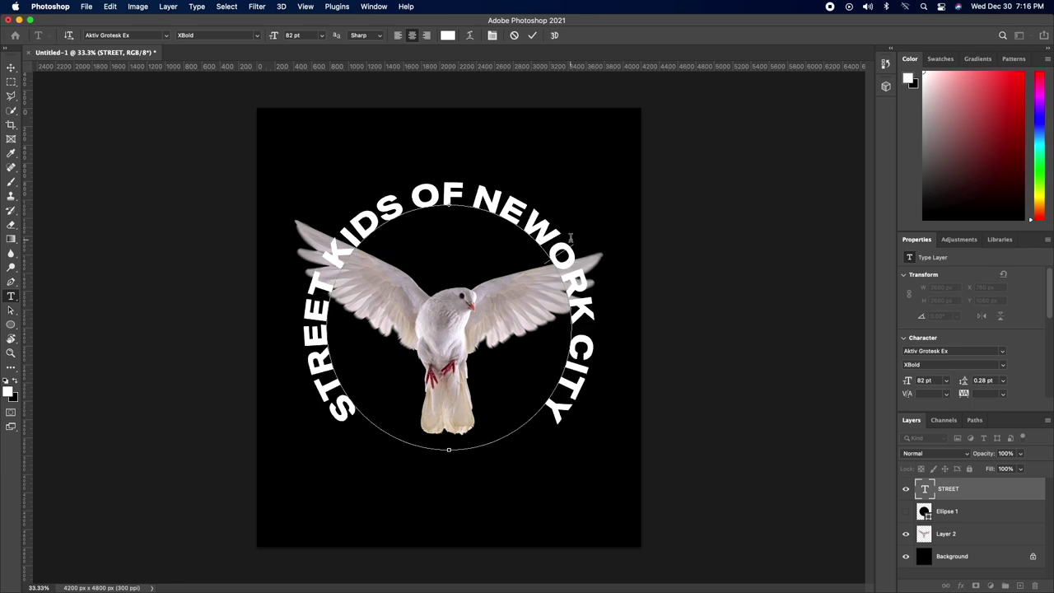
pyautogui.write('YORK')
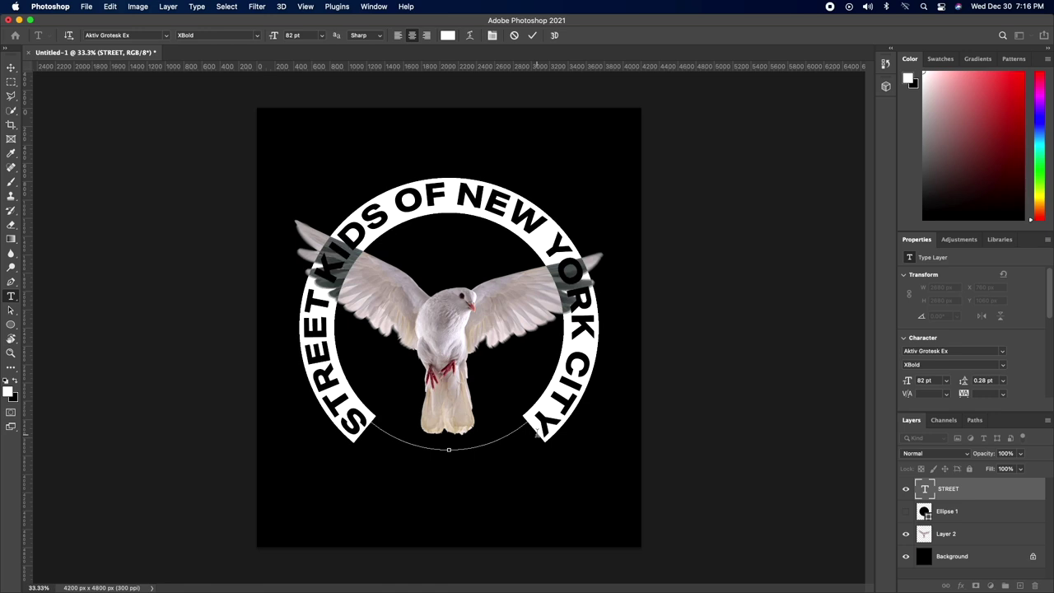
pyautogui.click(11, 69)
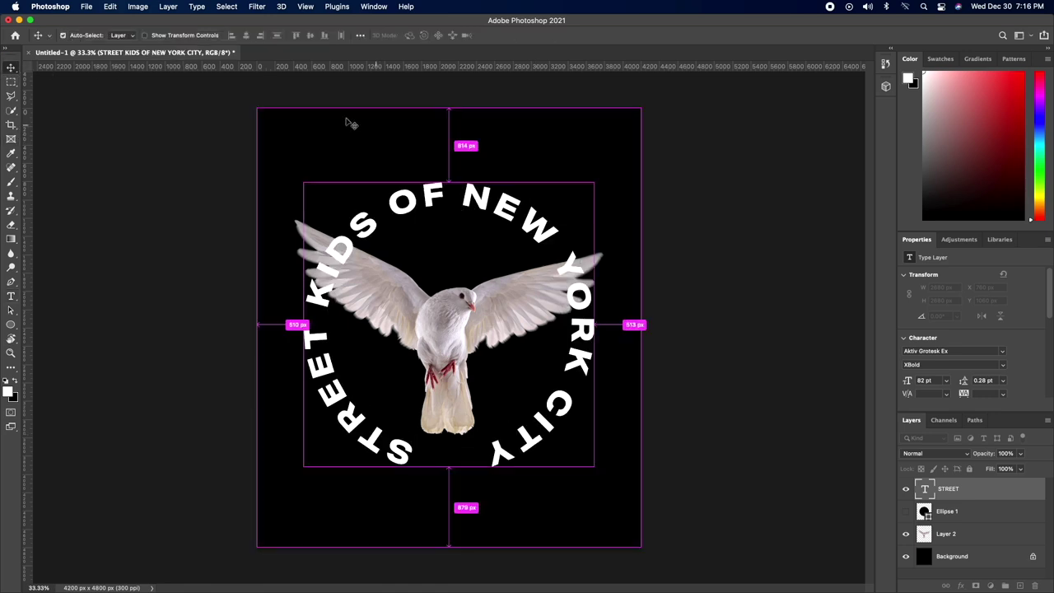
# Centre the dove layer on the canvas using a full-canvas selection.
pyautogui.press('super+a')
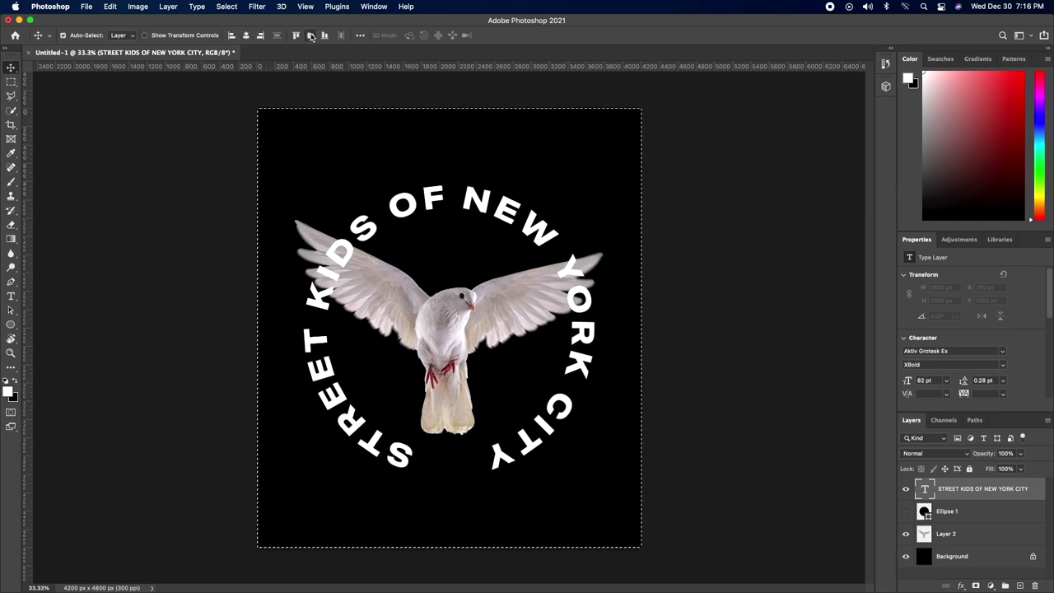
pyautogui.press('super+d')
pyautogui.click(946, 534)
pyautogui.press('super+a')
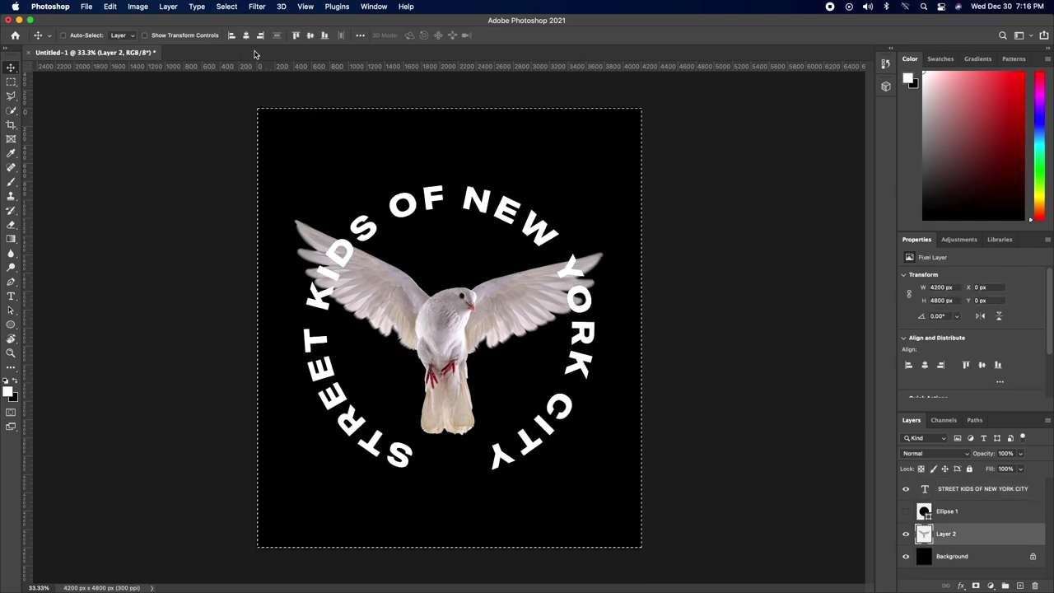
pyautogui.press('super+d')
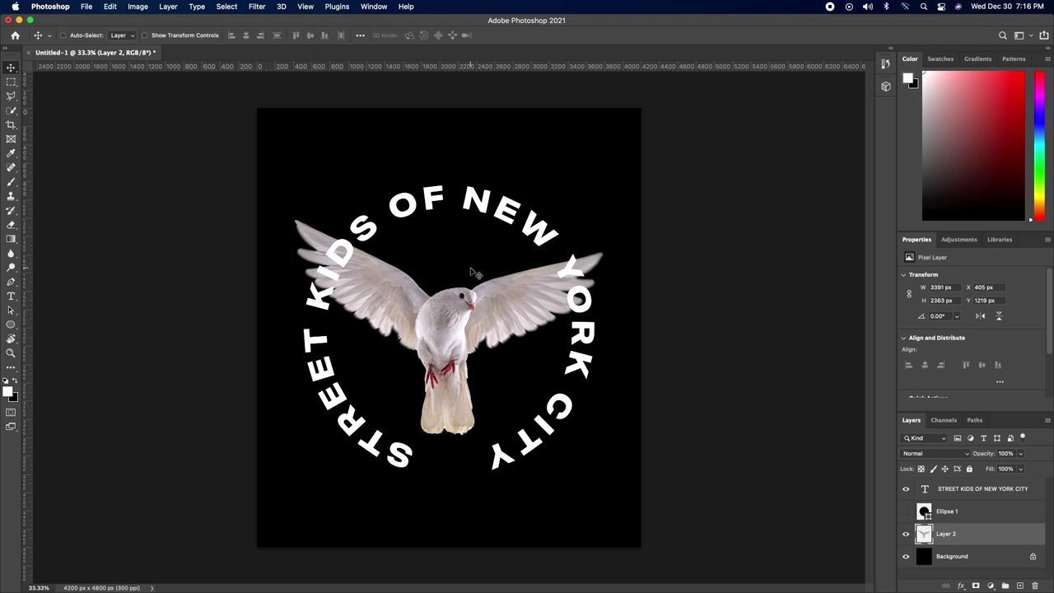
pyautogui.click(983, 494)
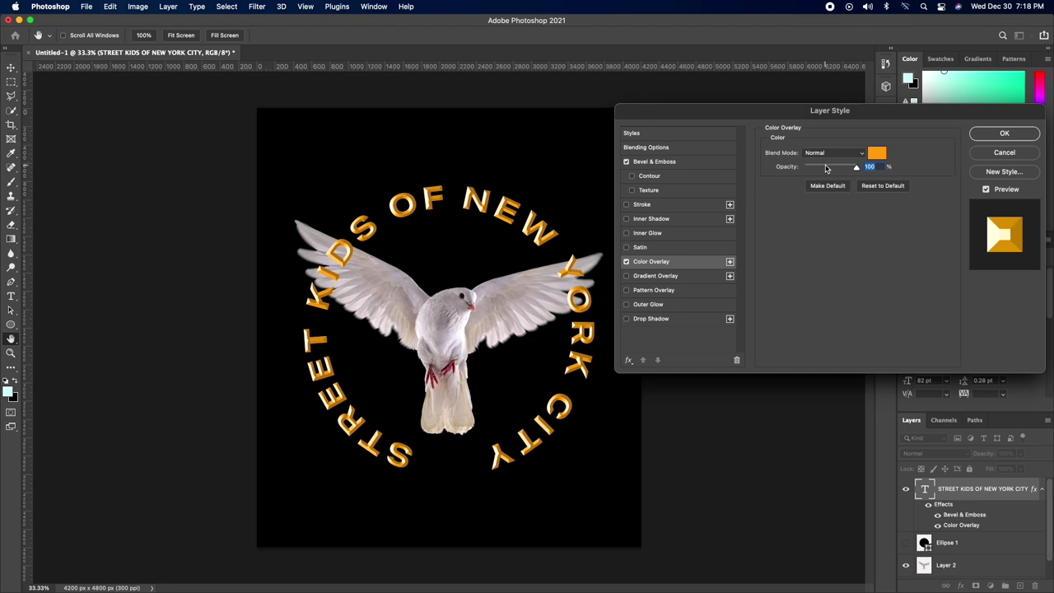
# Change the curved text's Color Overlay from orange to yellow (ffeb09).
pyautogui.click(878, 153)
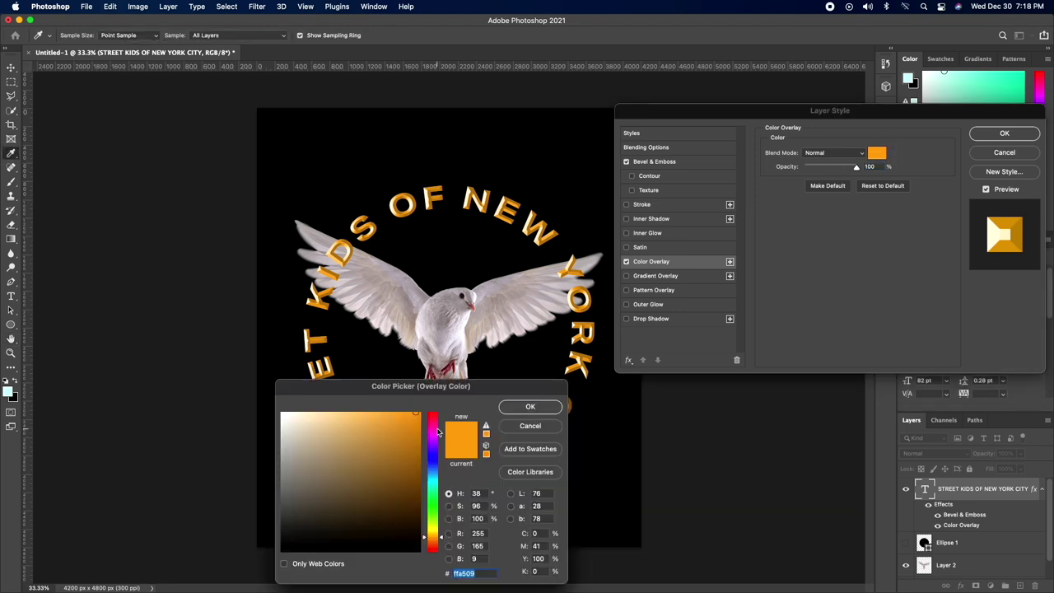
pyautogui.moveTo(427, 416)
pyautogui.mouseDown()
pyautogui.moveTo(435, 405)
pyautogui.moveTo(430, 412)
pyautogui.mouseUp()
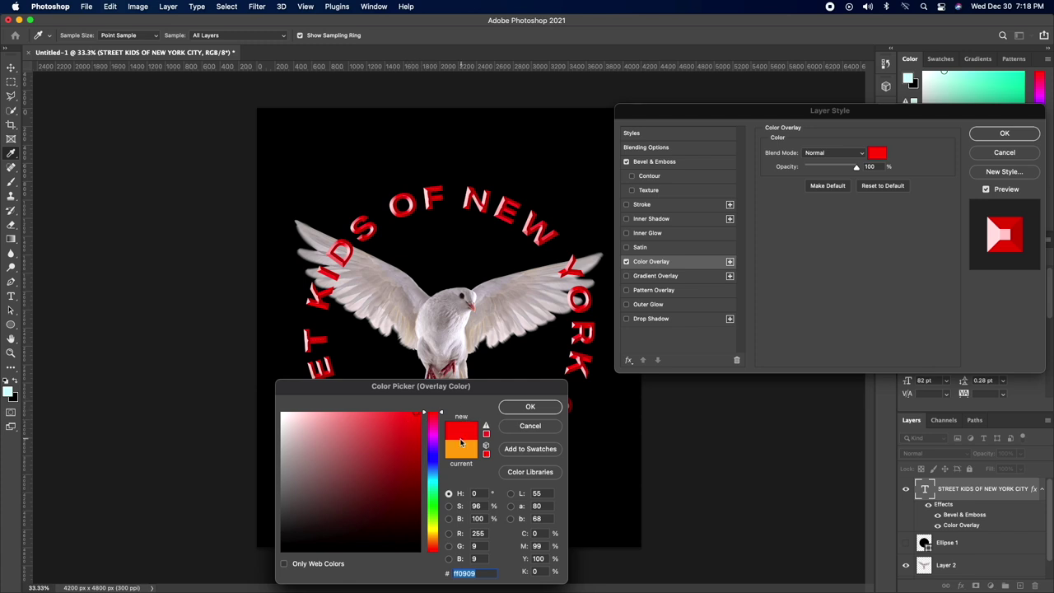
pyautogui.moveTo(438, 454); pyautogui.dragTo(435, 534)
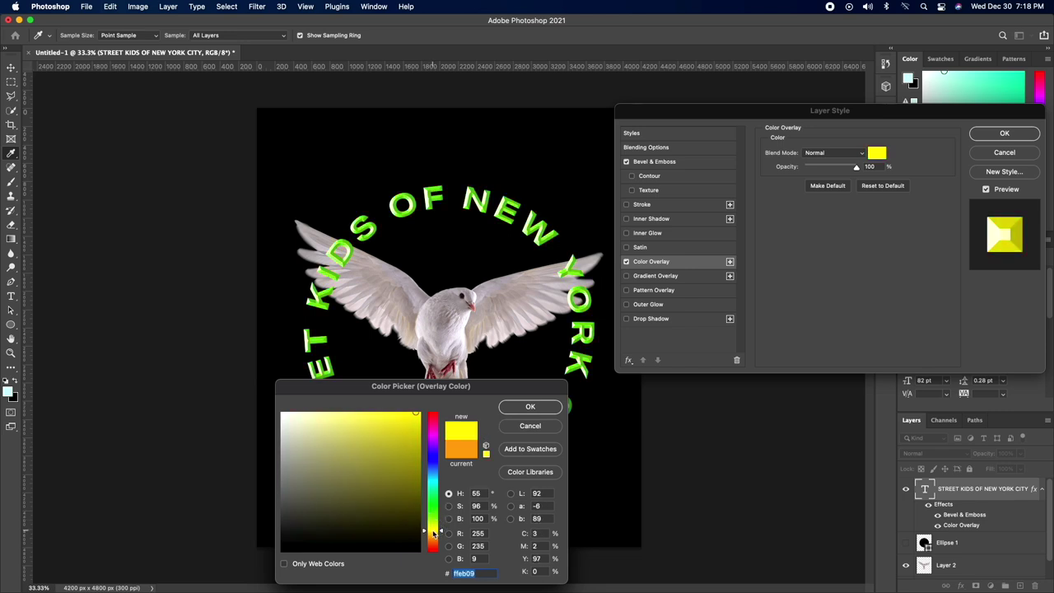
pyautogui.click(533, 407)
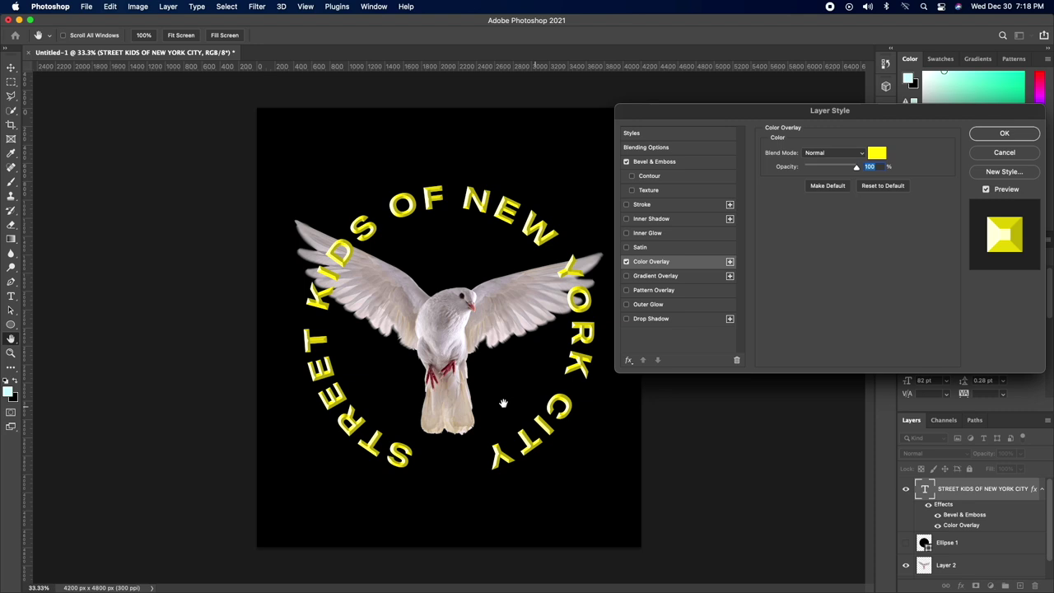
pyautogui.click(987, 134)
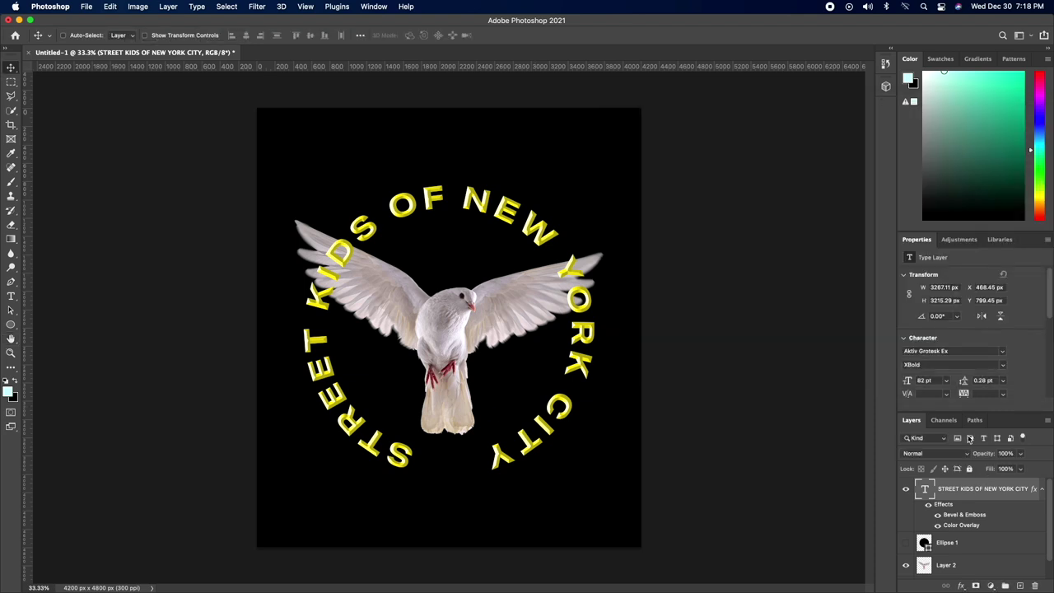
# Try a stroke on the curved text, first white then black, at sizes from 40 to about 8 px.
pyautogui.click(959, 585)
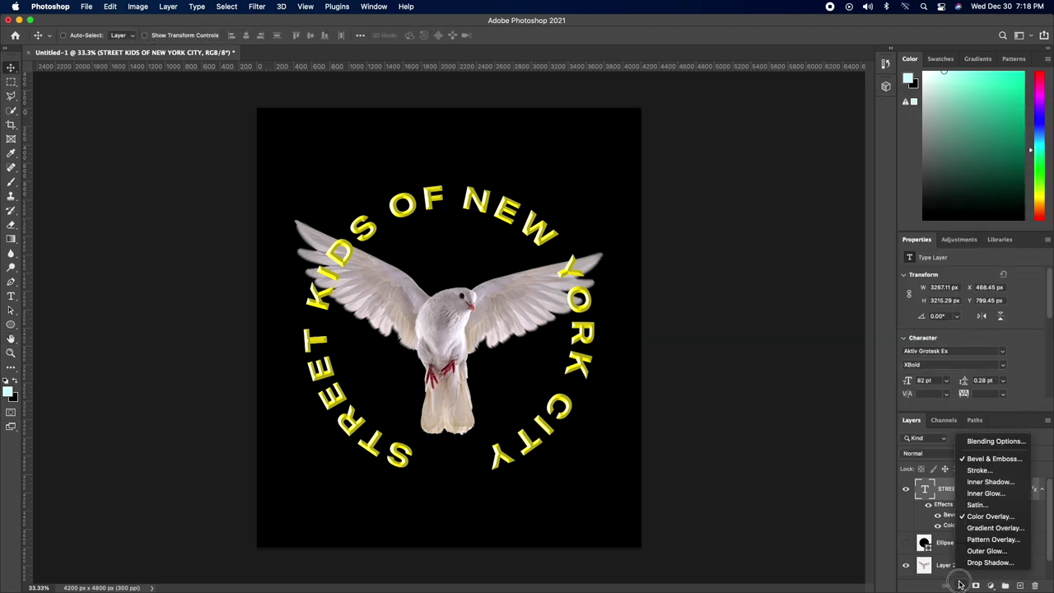
pyautogui.click(982, 469)
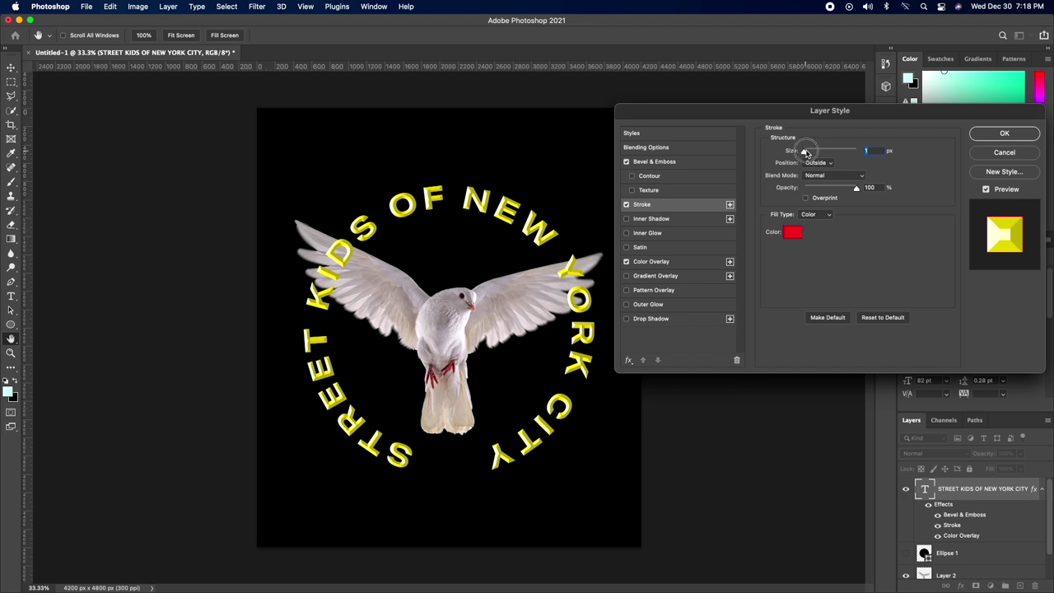
pyautogui.moveTo(807, 153); pyautogui.dragTo(814, 154)
pyautogui.write('40')
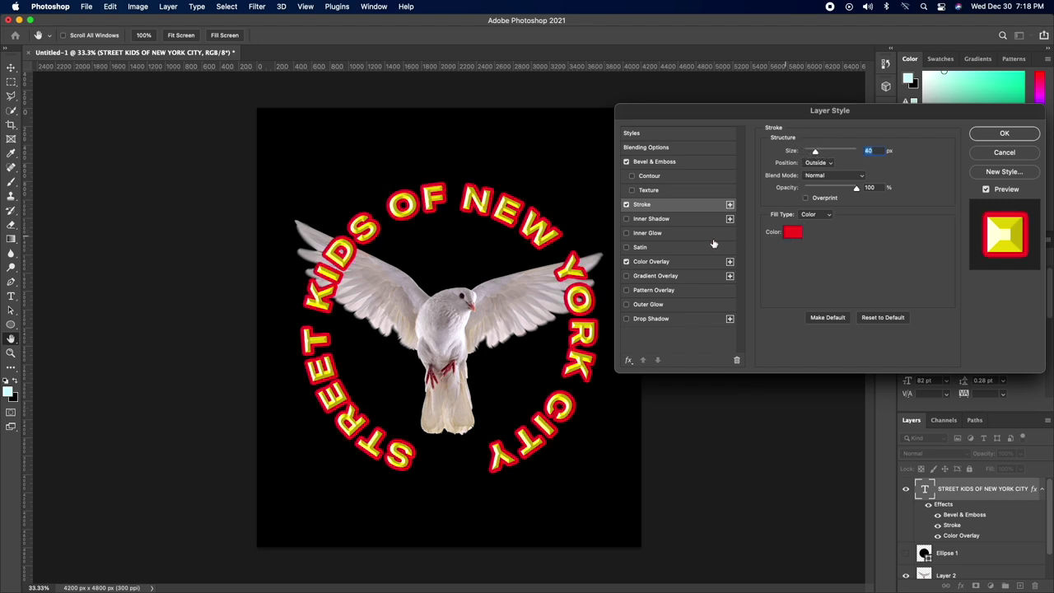
pyautogui.click(793, 231)
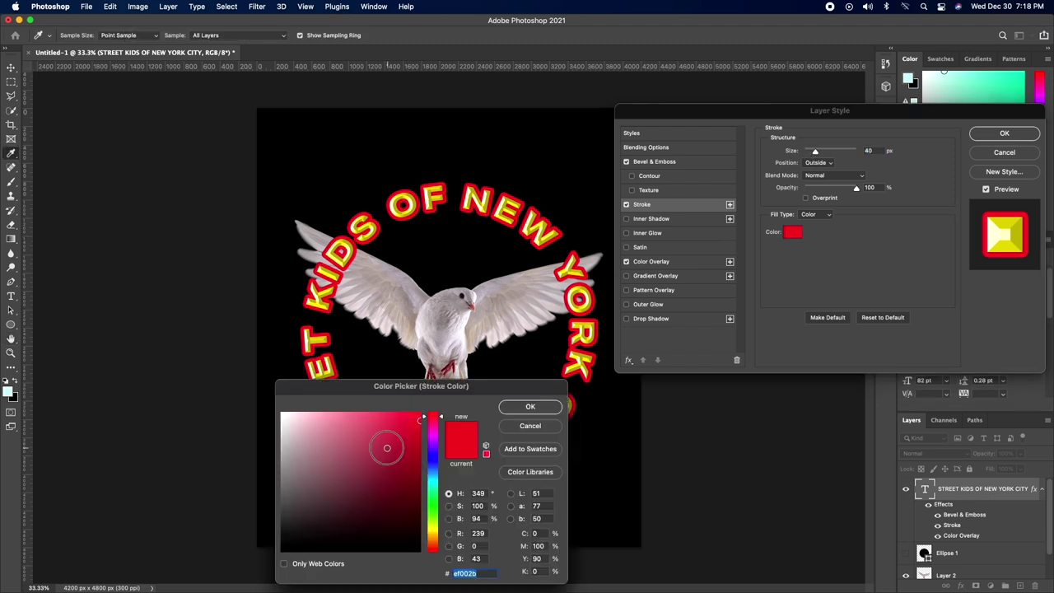
pyautogui.write('ffffff')
pyautogui.click(534, 407)
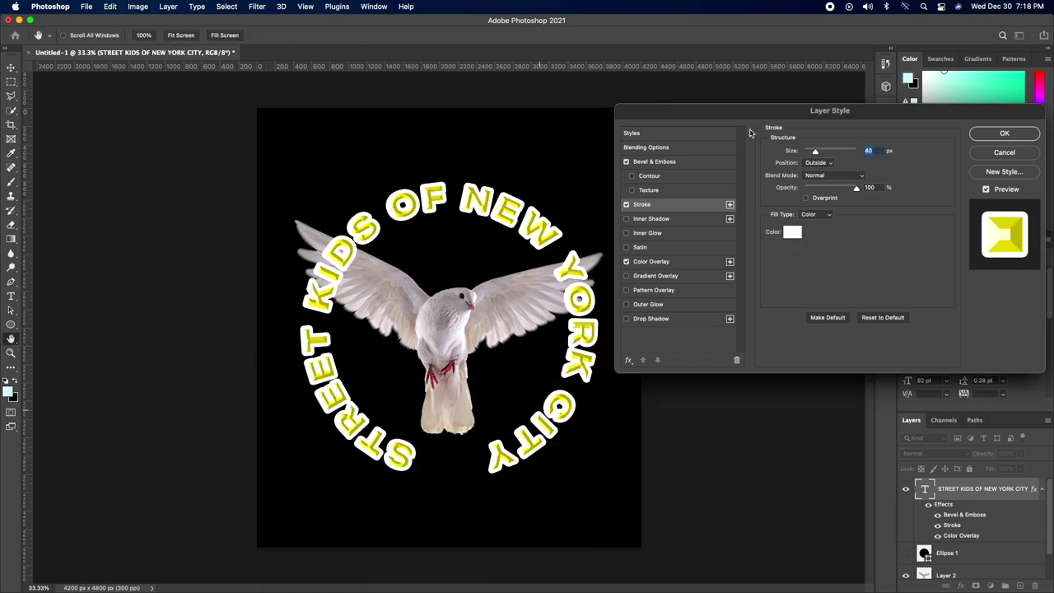
pyautogui.moveTo(815, 154); pyautogui.dragTo(810, 154)
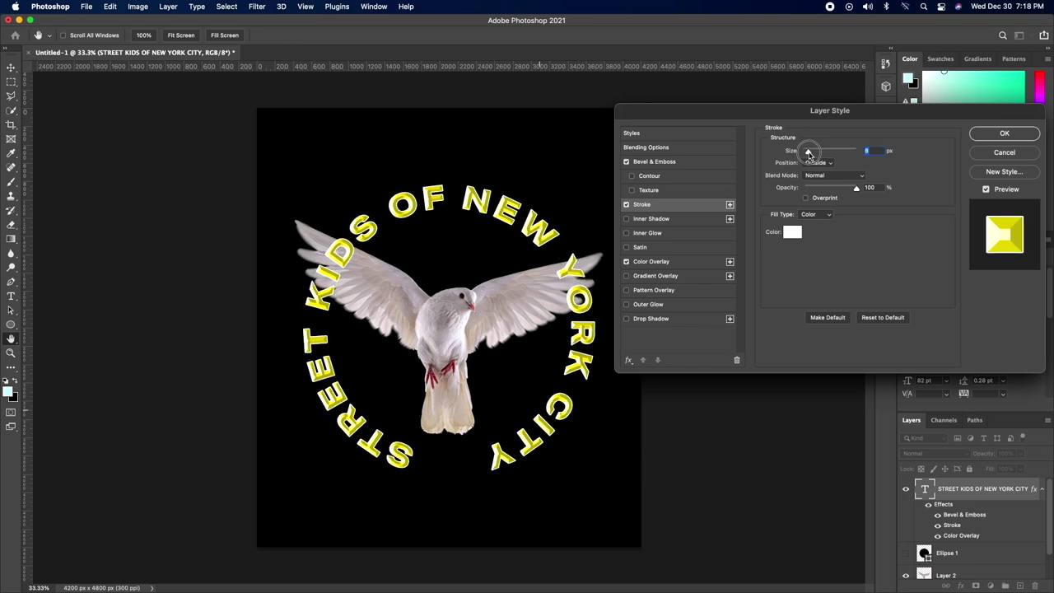
pyautogui.click(793, 231)
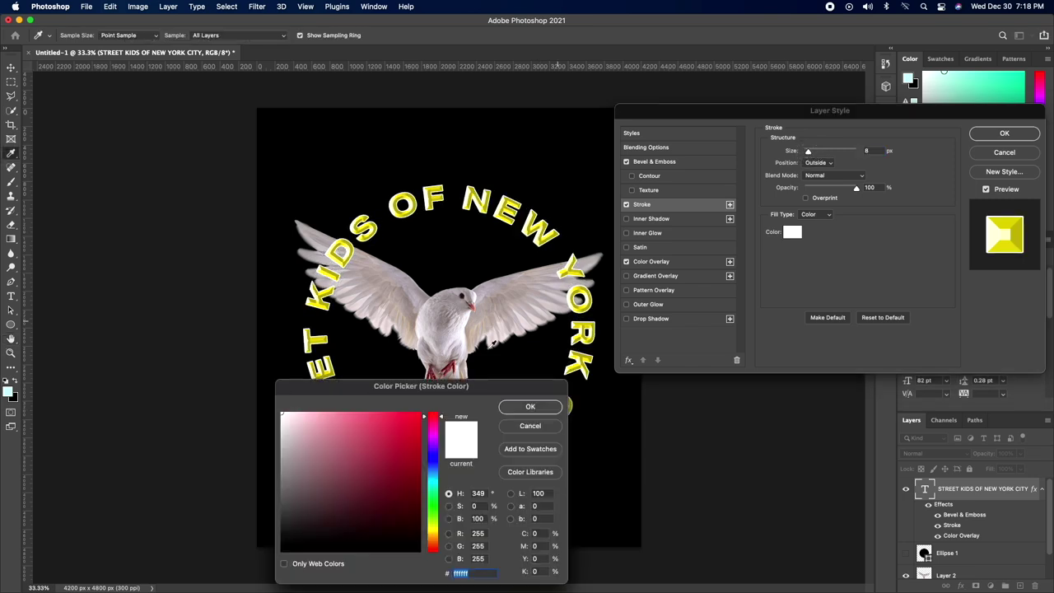
pyautogui.click(491, 263)
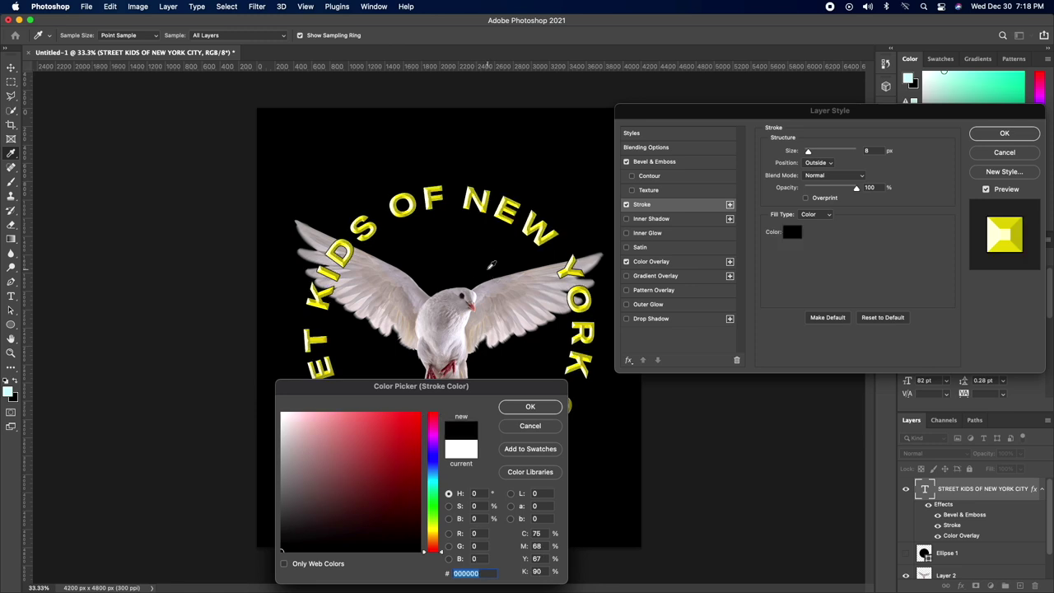
pyautogui.click(540, 406)
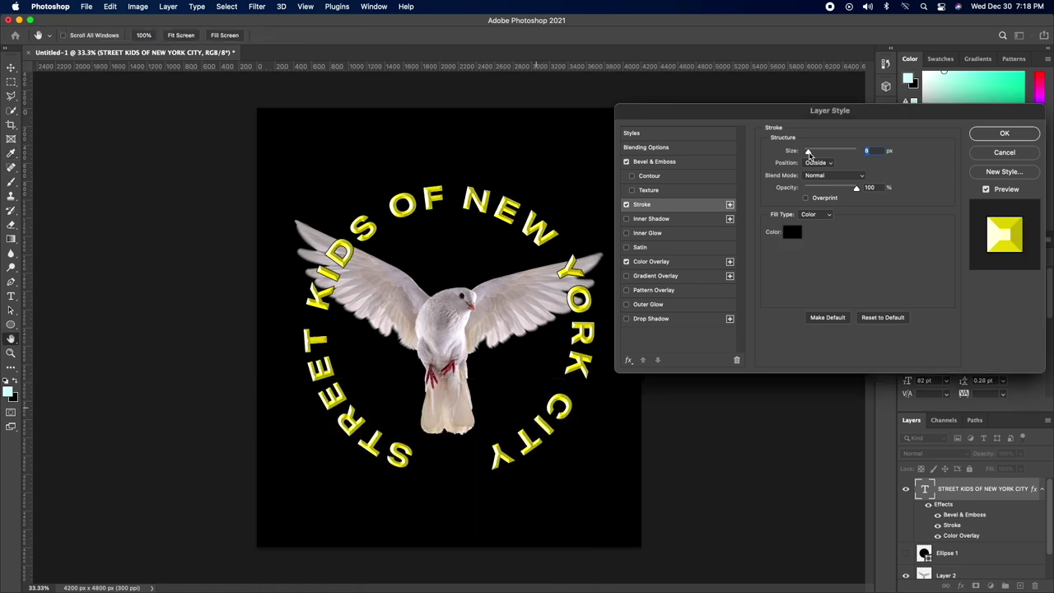
pyautogui.moveTo(809, 154); pyautogui.dragTo(812, 152)
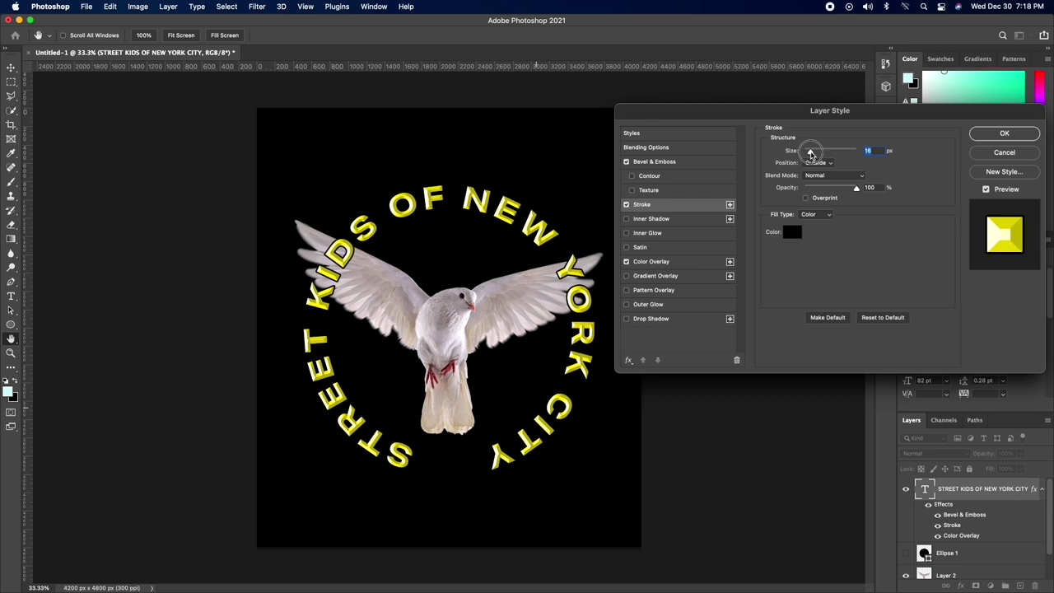
pyautogui.moveTo(810, 154); pyautogui.dragTo(807, 154)
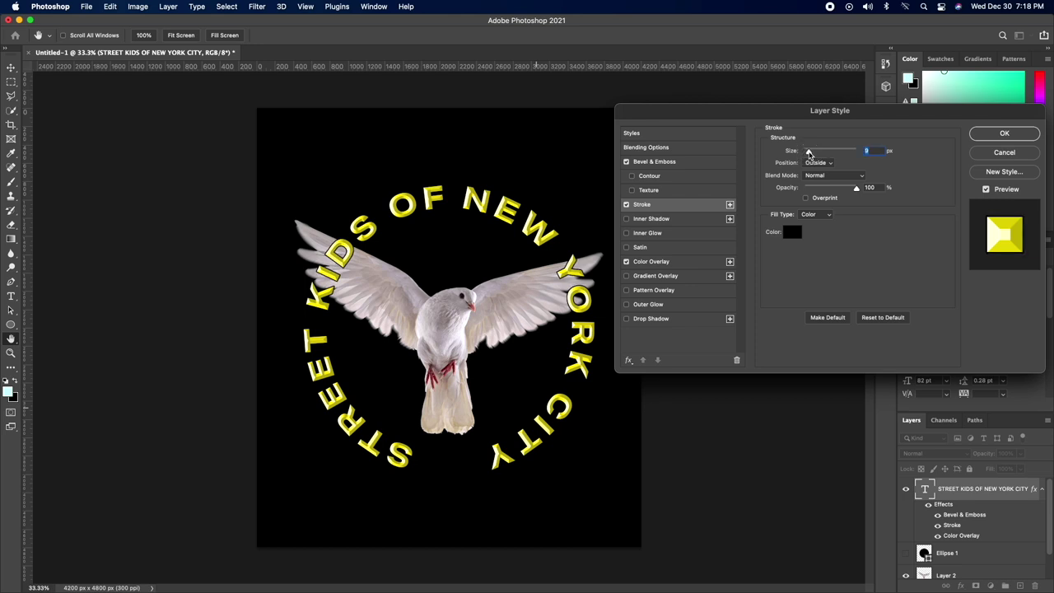
# Disable stroke and outer glow; add a black drop shadow with distance 0 and size 35 px.
pyautogui.click(628, 206)
pyautogui.click(636, 306)
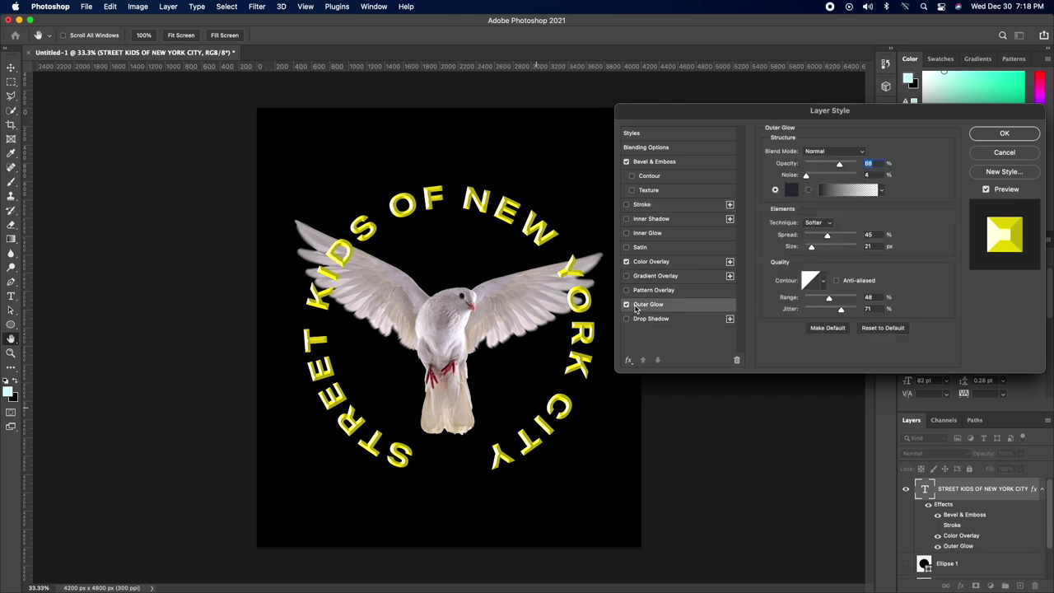
pyautogui.click(627, 305)
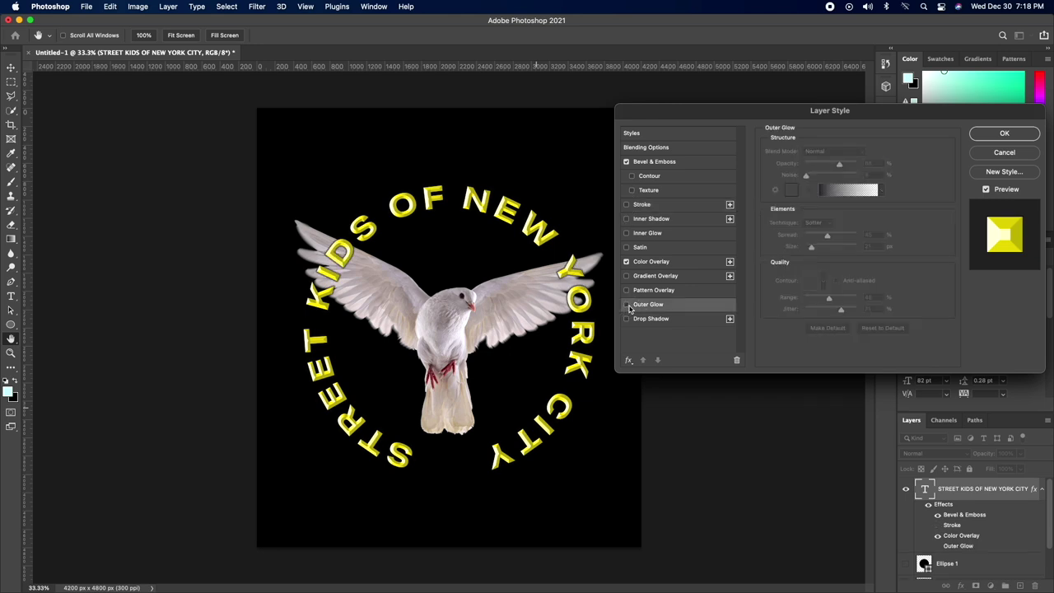
pyautogui.click(636, 319)
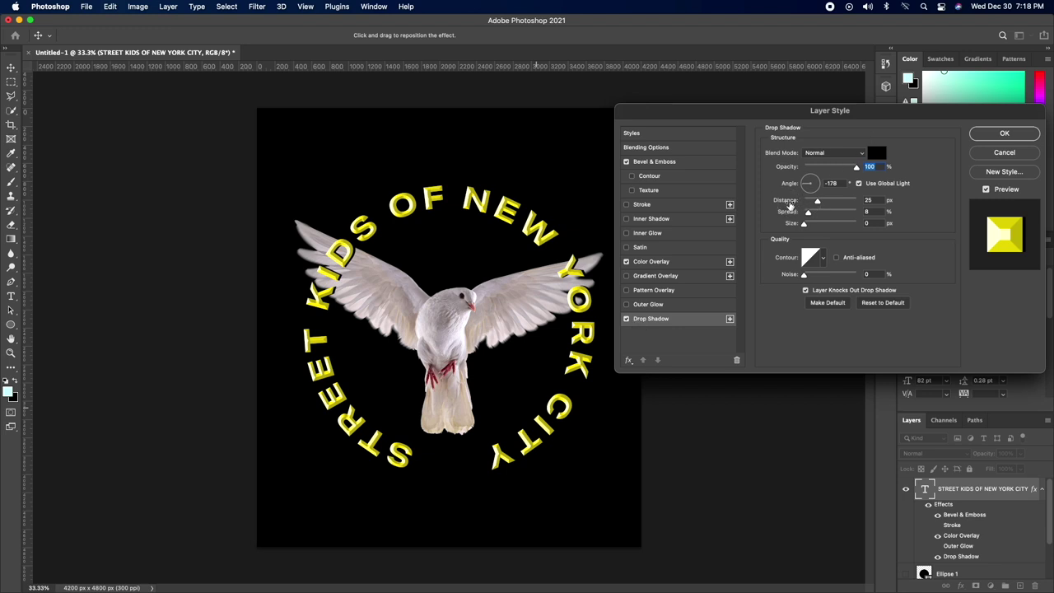
pyautogui.moveTo(817, 201)
pyautogui.mouseDown()
pyautogui.moveTo(804, 201)
pyautogui.moveTo(826, 214)
pyautogui.mouseUp()
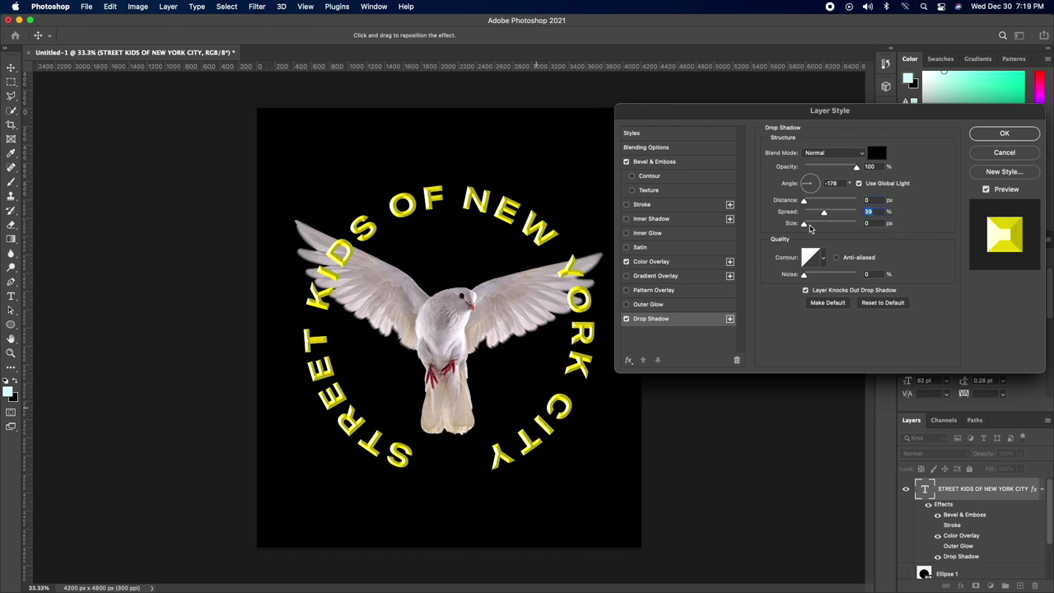
pyautogui.moveTo(810, 228); pyautogui.dragTo(816, 228)
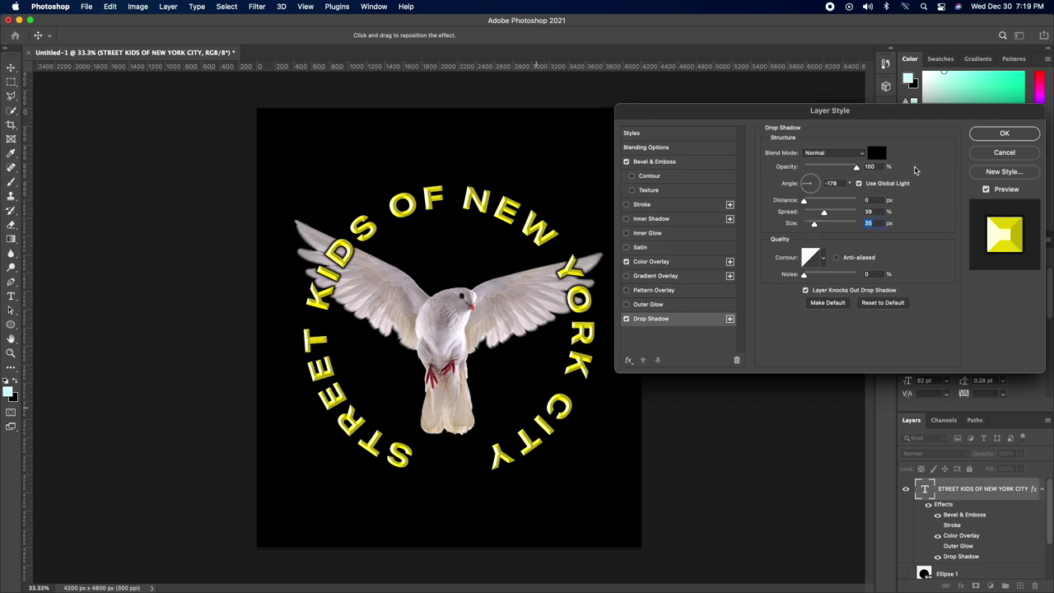
pyautogui.click(994, 137)
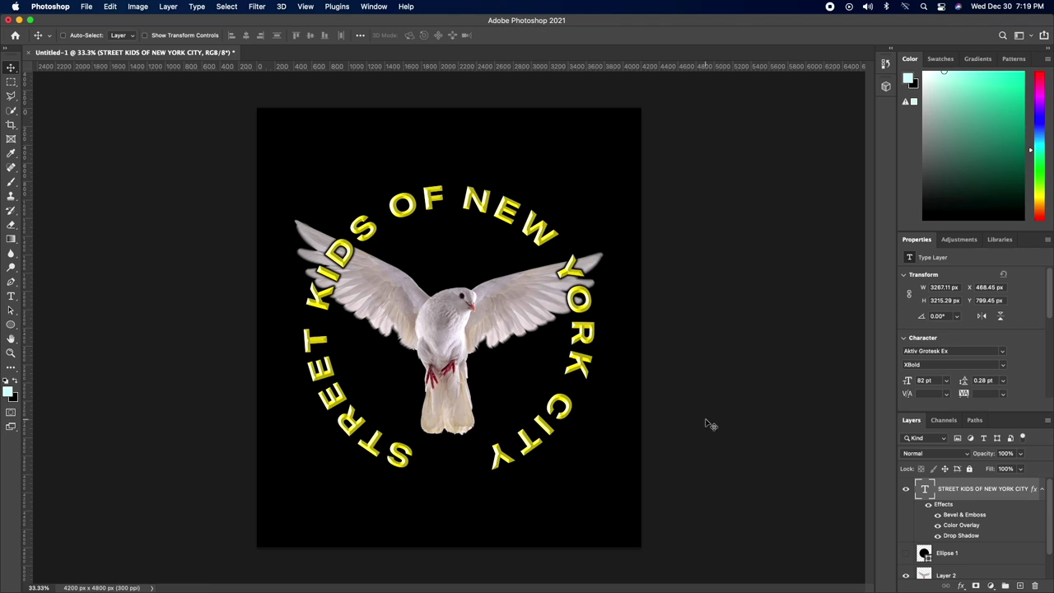
# Change the arc text's font, via Alfarn, to Akira Expanded Super Bold.
pyautogui.doubleClick(925, 491)
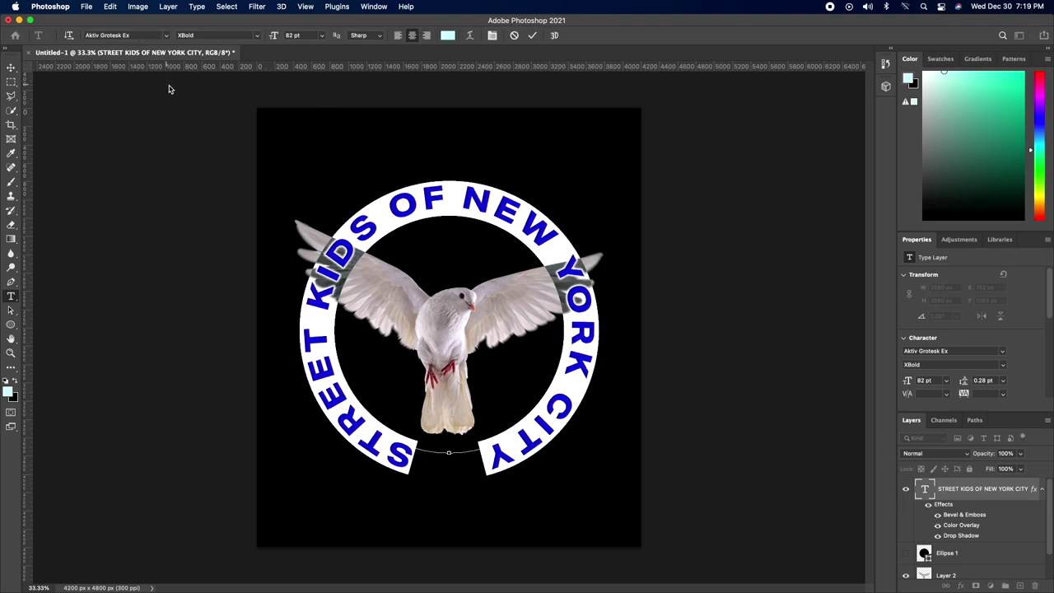
pyautogui.click(169, 37)
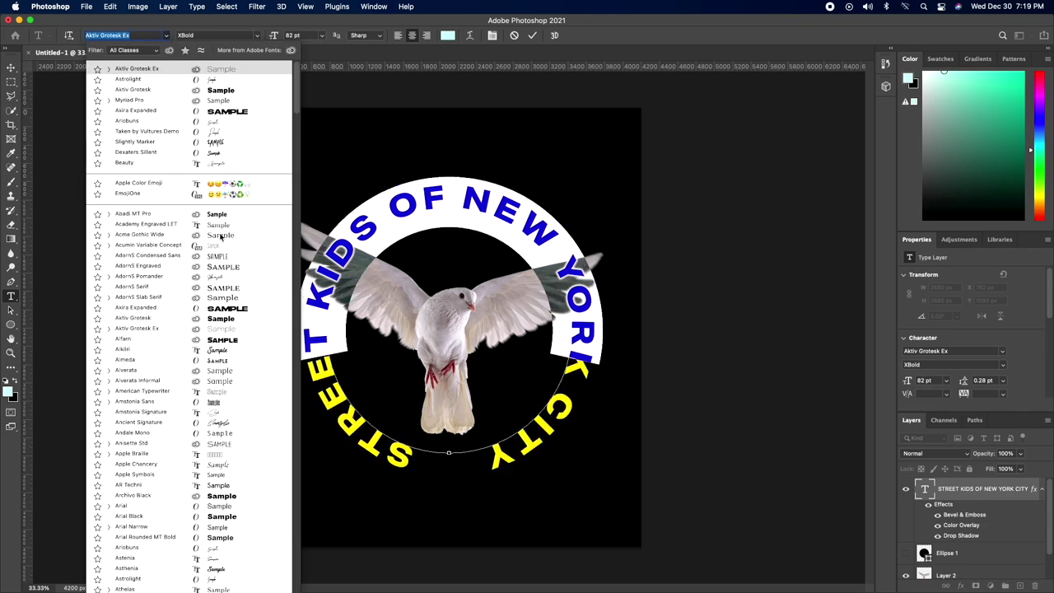
pyautogui.scroll(-2, 236, 350)
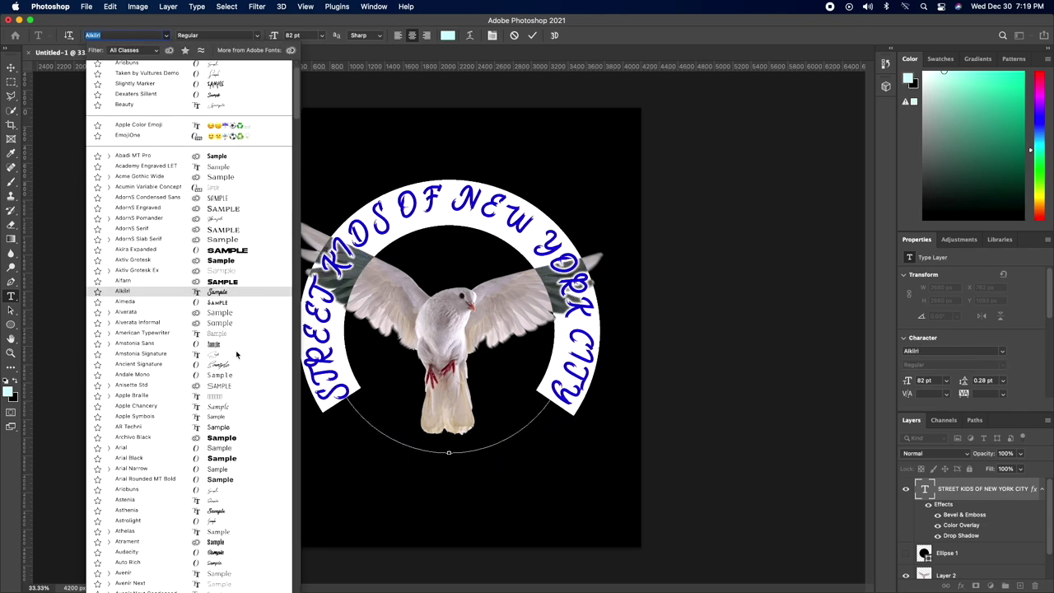
pyautogui.click(227, 281)
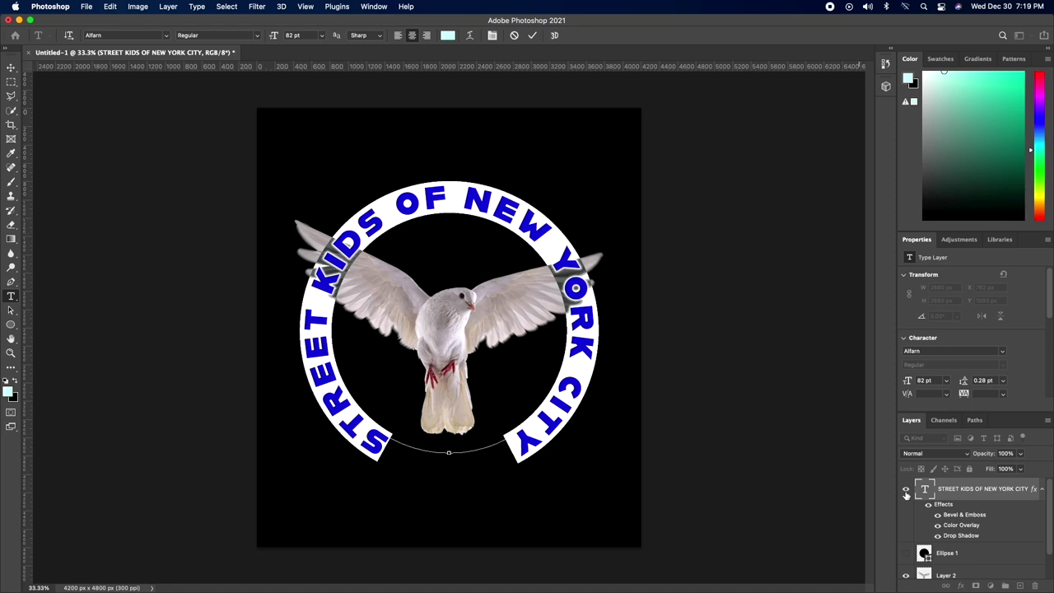
pyautogui.click(111, 36)
pyautogui.press('Down')
pyautogui.press('Down')
pyautogui.press('Down')
pyautogui.press('Down')
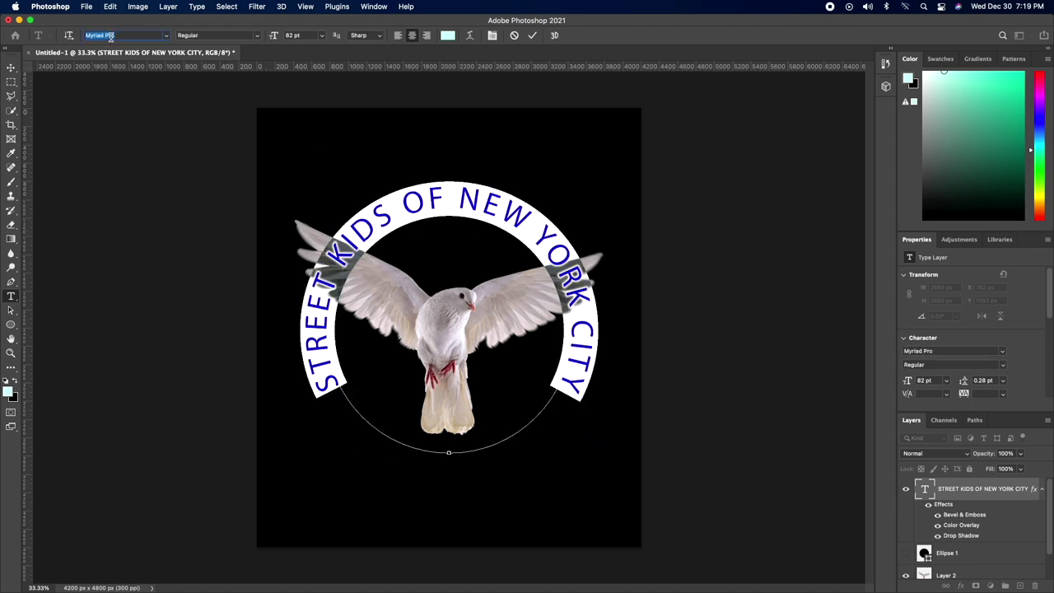
pyautogui.press('Down')
pyautogui.press('Down')
pyautogui.press('Down')
pyautogui.press('Down')
pyautogui.press('Down')
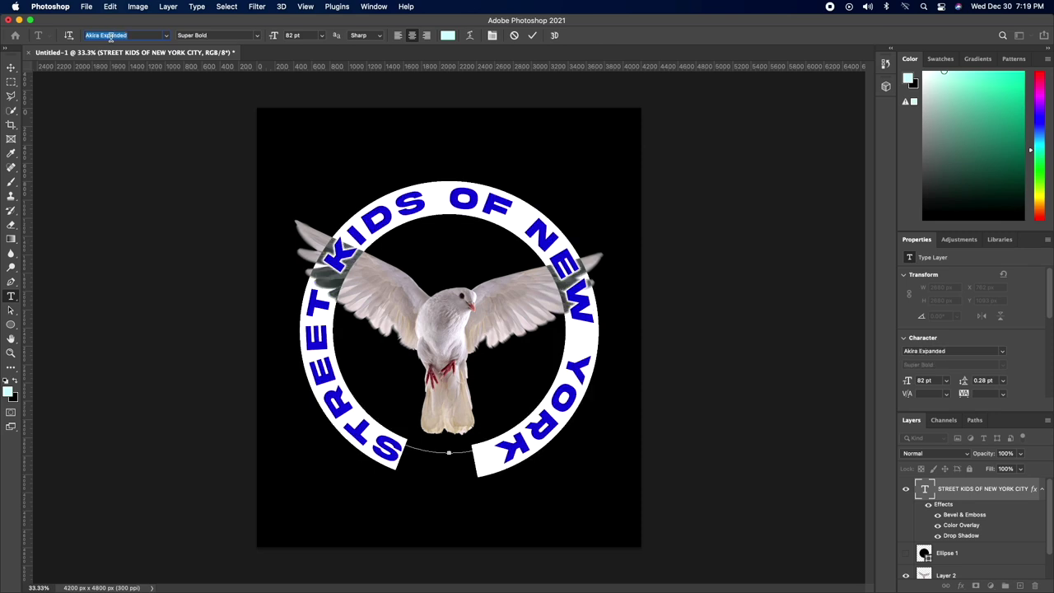
pyautogui.click(404, 206)
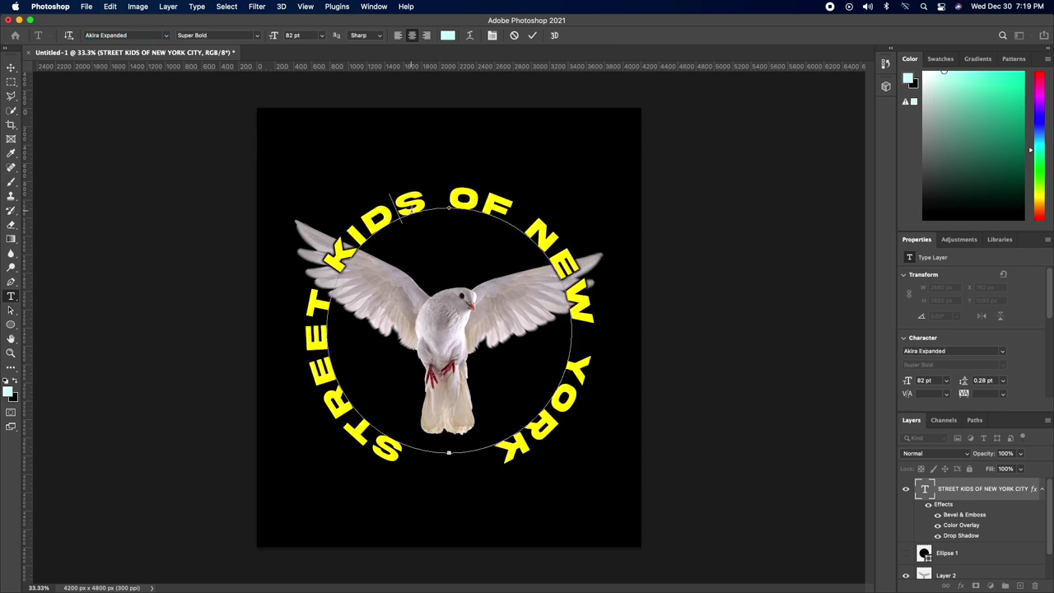
pyautogui.press('super+a')
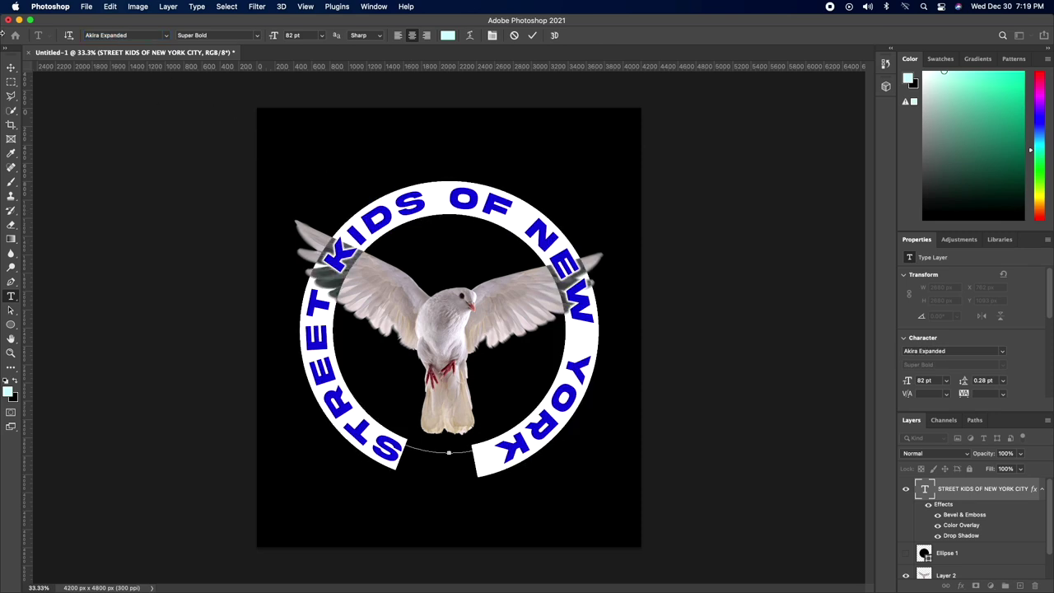
pyautogui.click(11, 68)
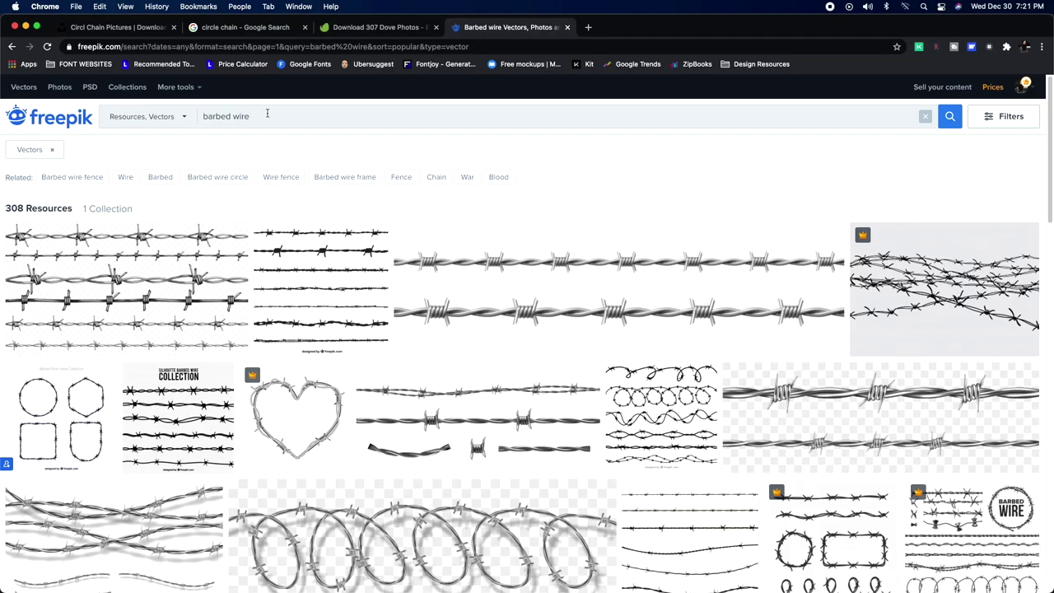
# Browse the Freepik barbed wire vectors and open the barbed-wire heart's details.
pyautogui.click(946, 311)
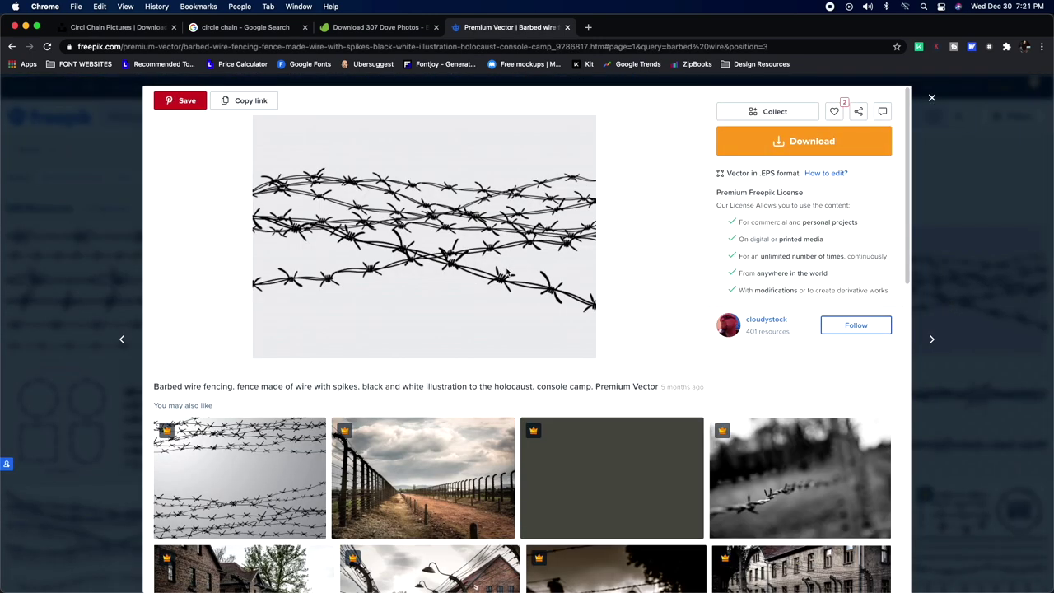
pyautogui.scroll(-5, 510, 275)
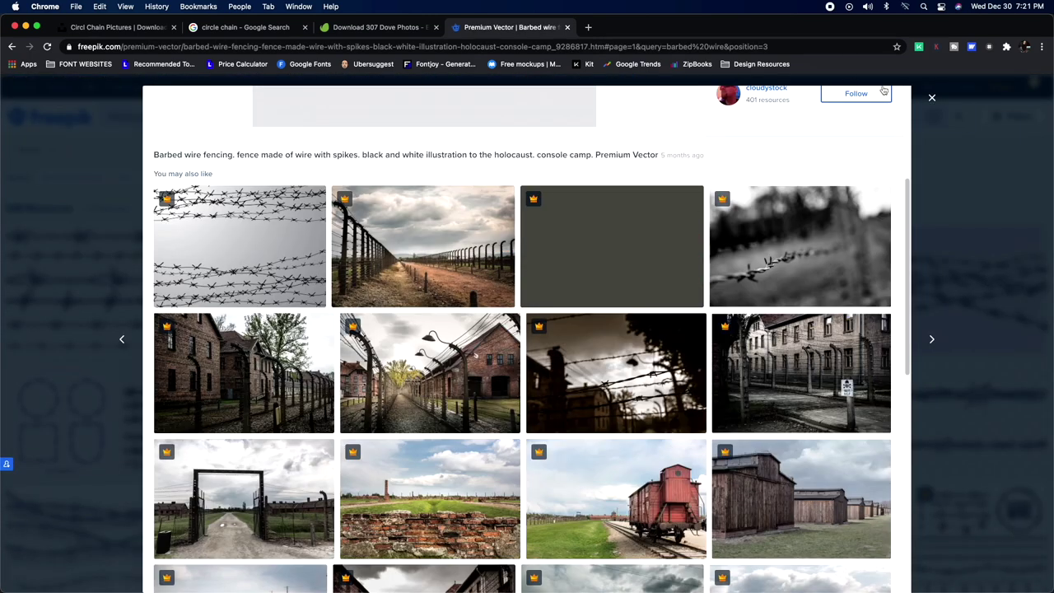
pyautogui.click(932, 98)
pyautogui.scroll(-5, 262, 209)
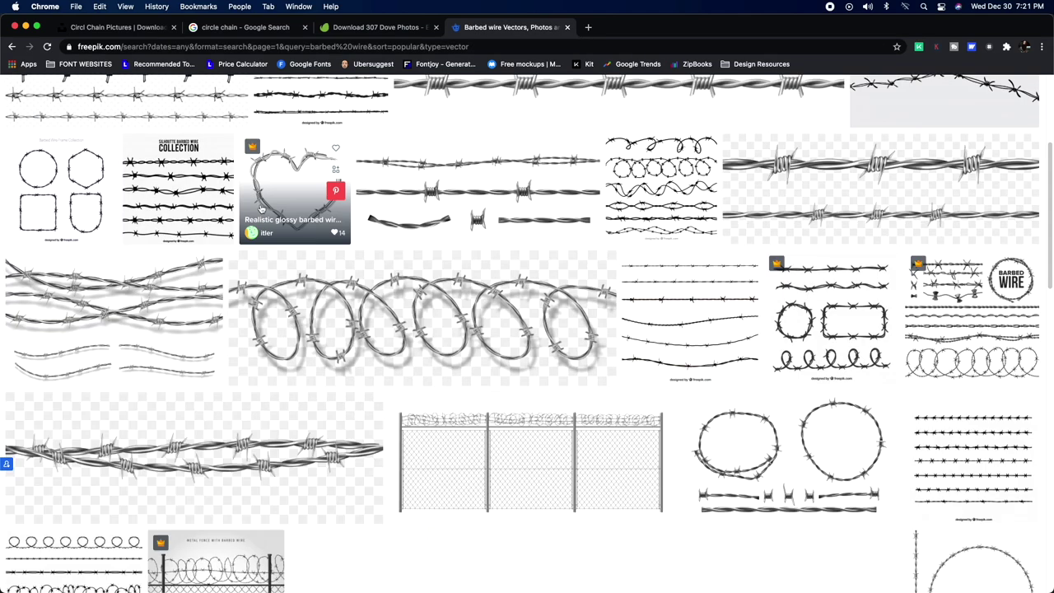
pyautogui.click(289, 200)
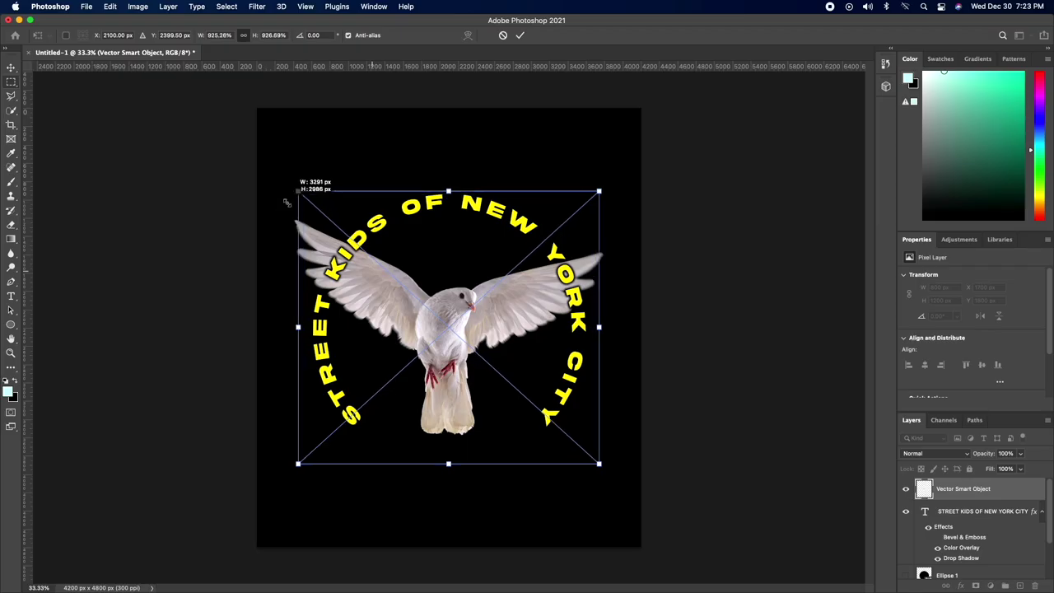
# Scale the placed barbed-wire heart to about 580% and centre it around the dove.
pyautogui.moveTo(282, 195); pyautogui.dragTo(286, 200)
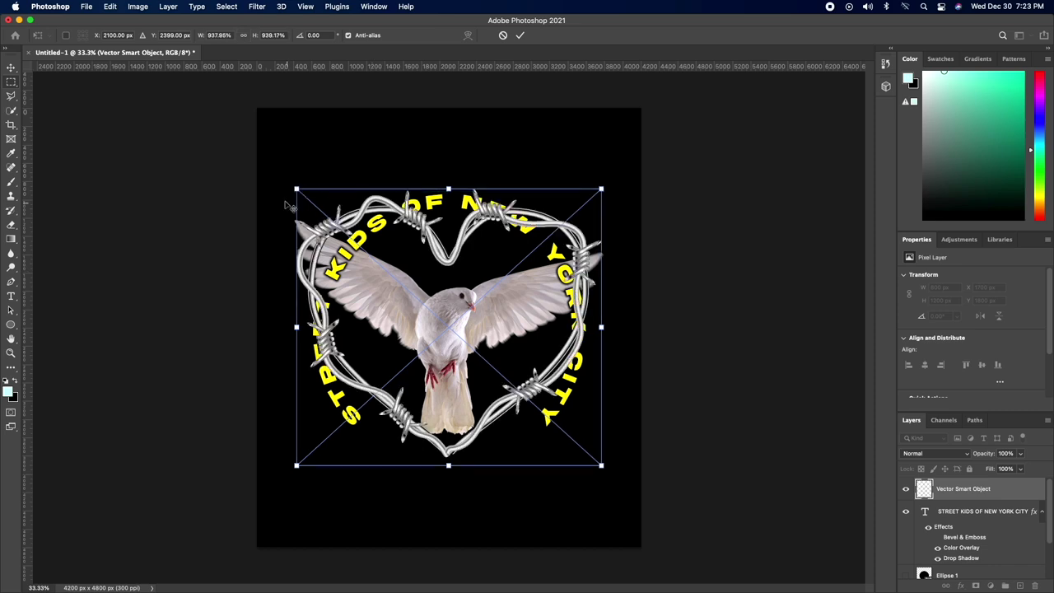
pyautogui.press('Escape')
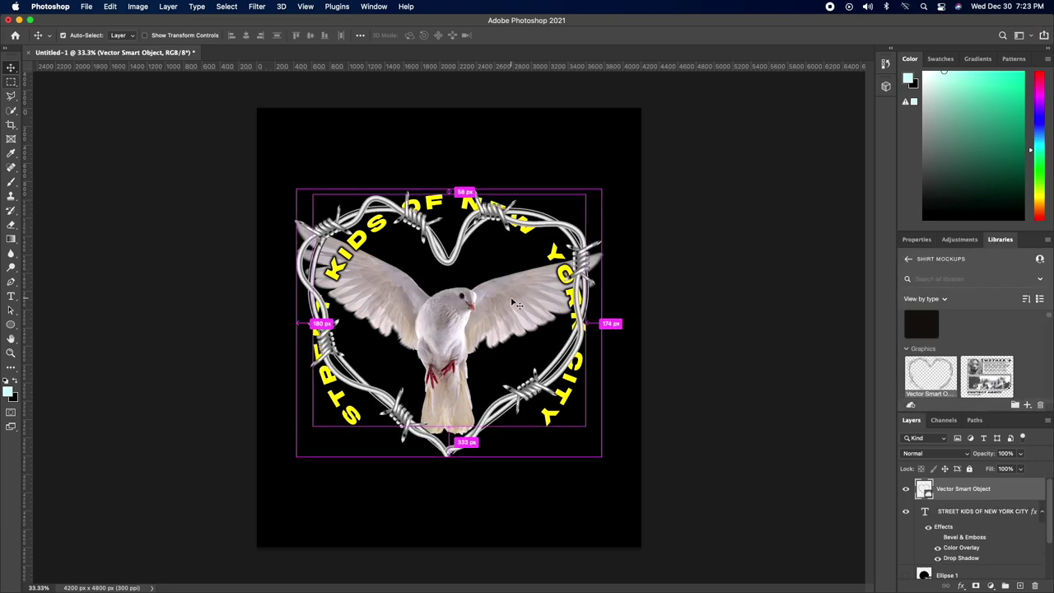
pyautogui.press('super+t')
pyautogui.moveTo(601, 189); pyautogui.dragTo(549, 234)
pyautogui.press('Return')
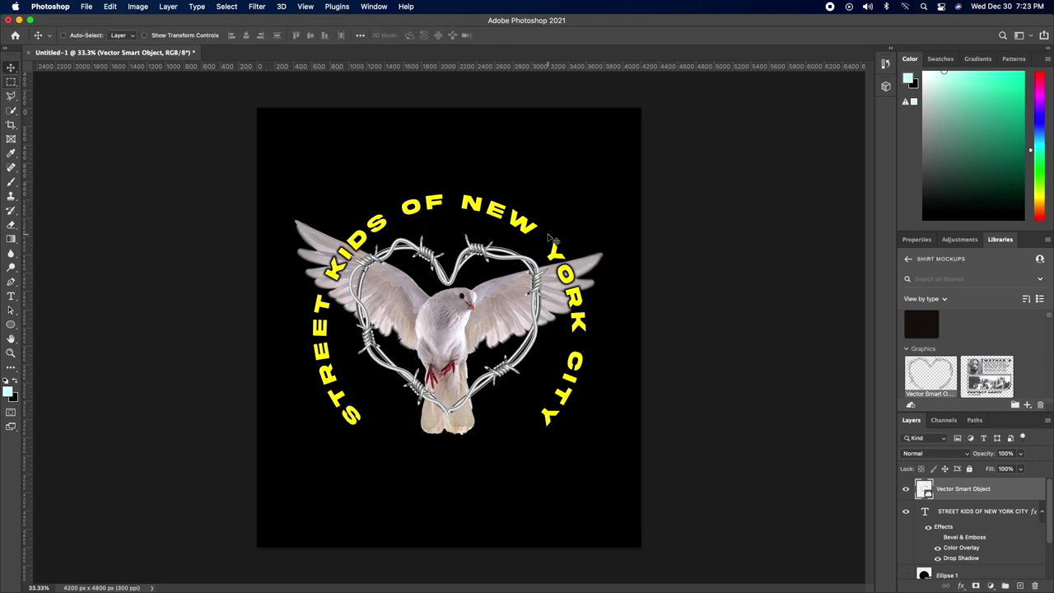
pyautogui.press('super+t')
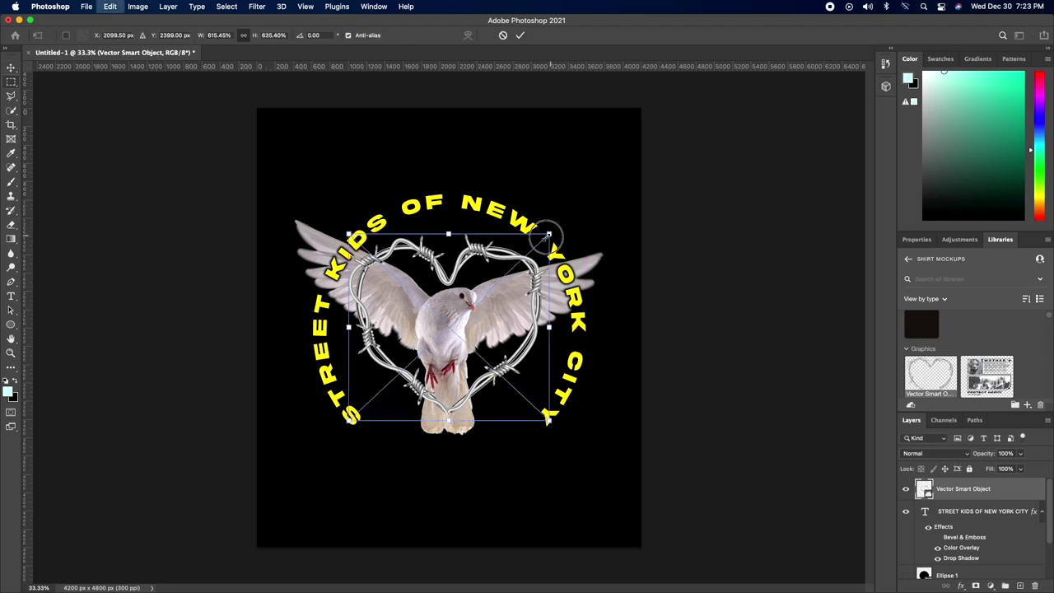
pyautogui.moveTo(545, 237); pyautogui.dragTo(542, 240)
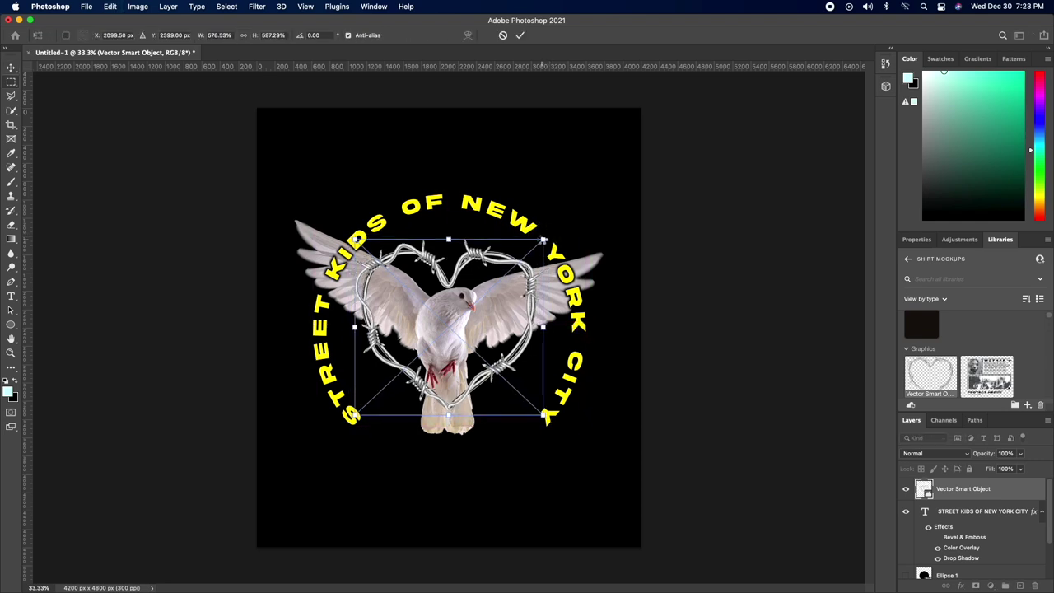
pyautogui.press('Return')
pyautogui.press('super+a')
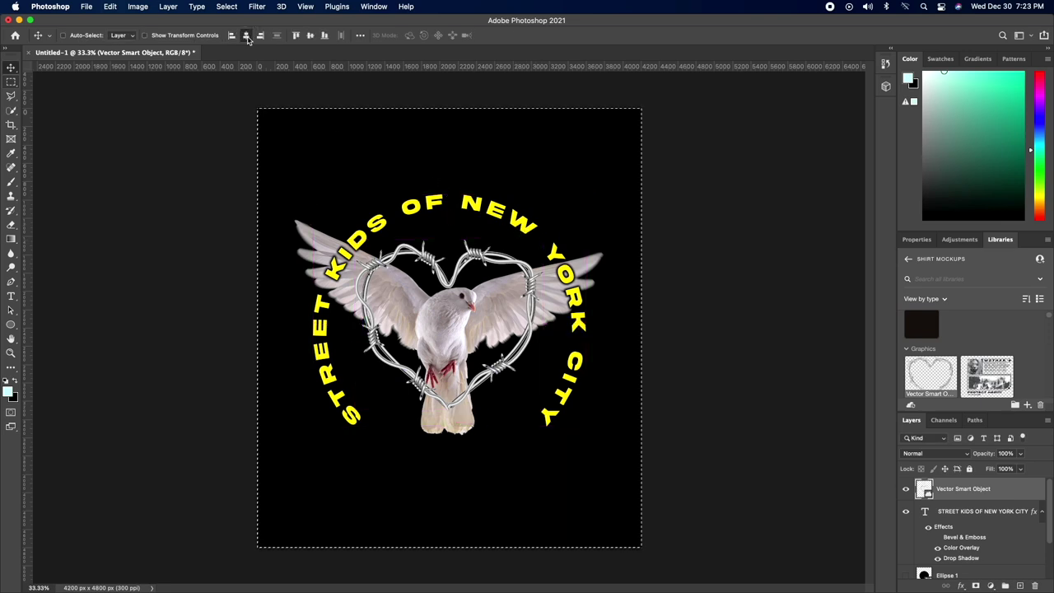
pyautogui.press('super+d')
pyautogui.press('t')
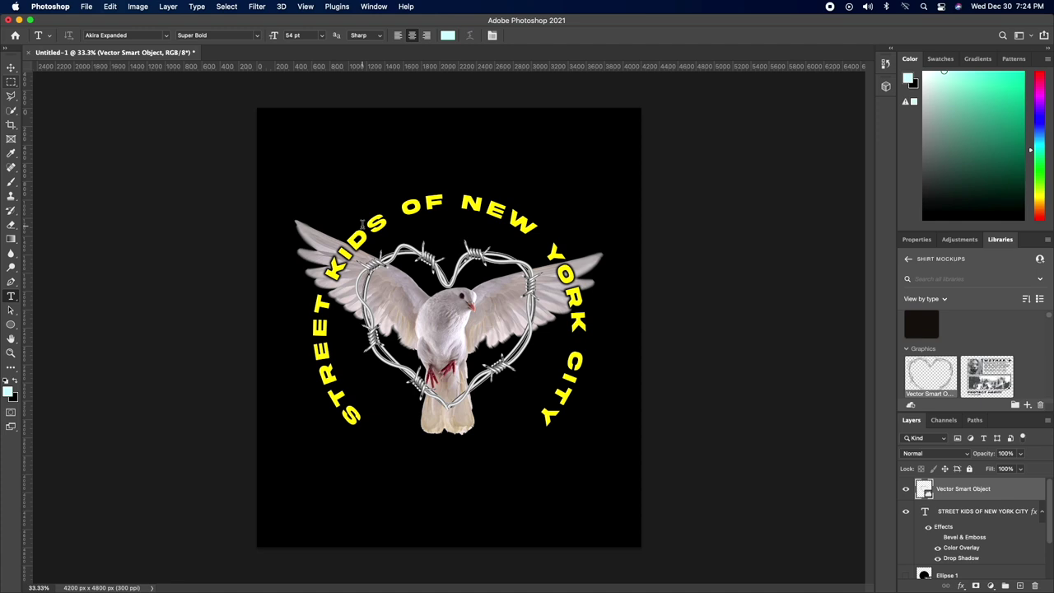
# Toggle the barbed-wire heart layer's visibility and preview the Filter Gallery without applying it.
pyautogui.click(11, 71)
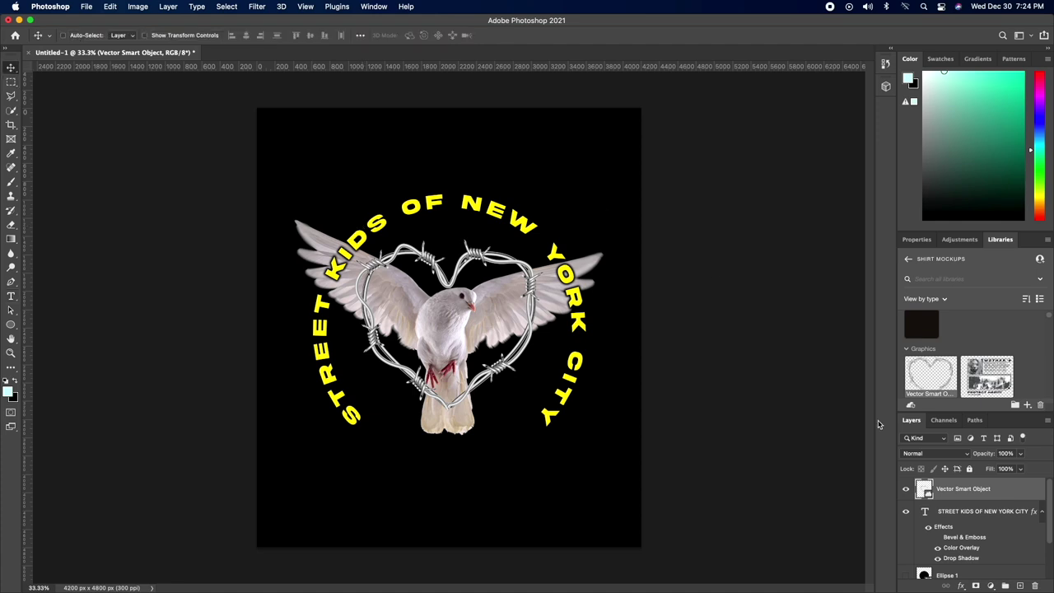
pyautogui.click(906, 490)
pyautogui.click(906, 489)
pyautogui.click(255, 6)
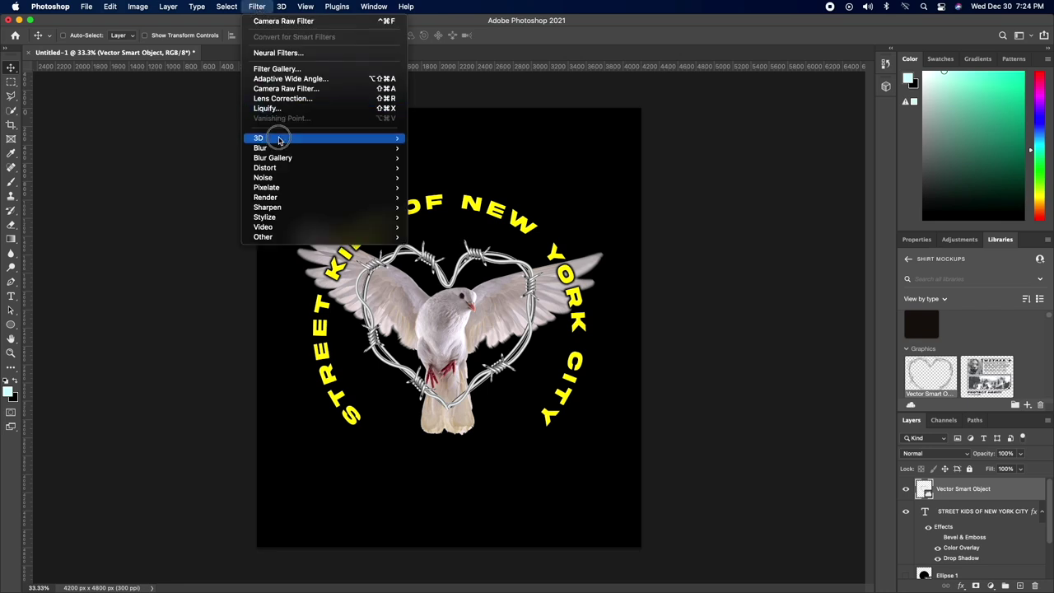
pyautogui.click(290, 69)
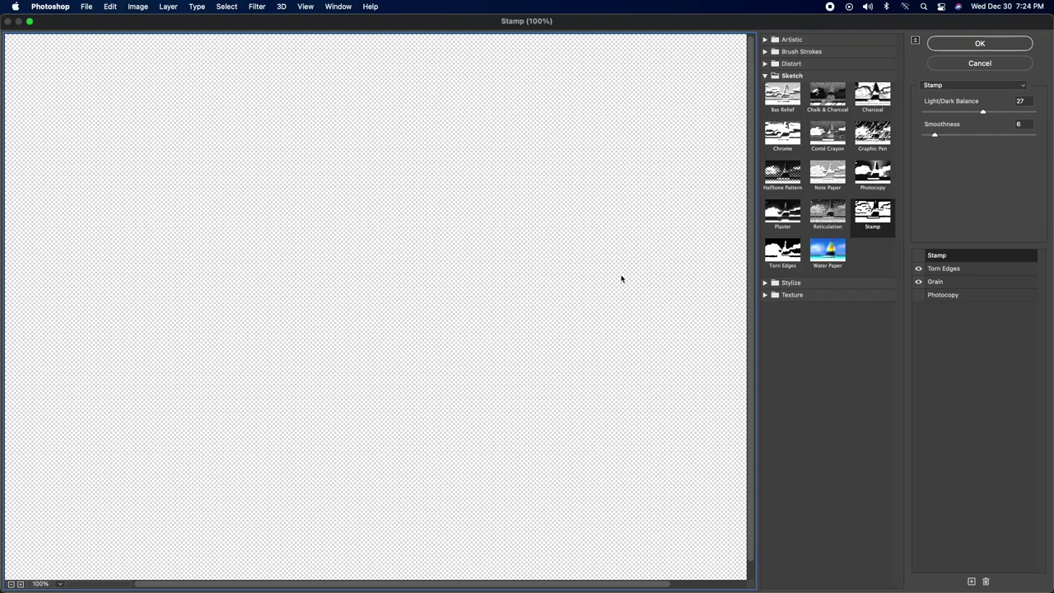
pyautogui.click(945, 65)
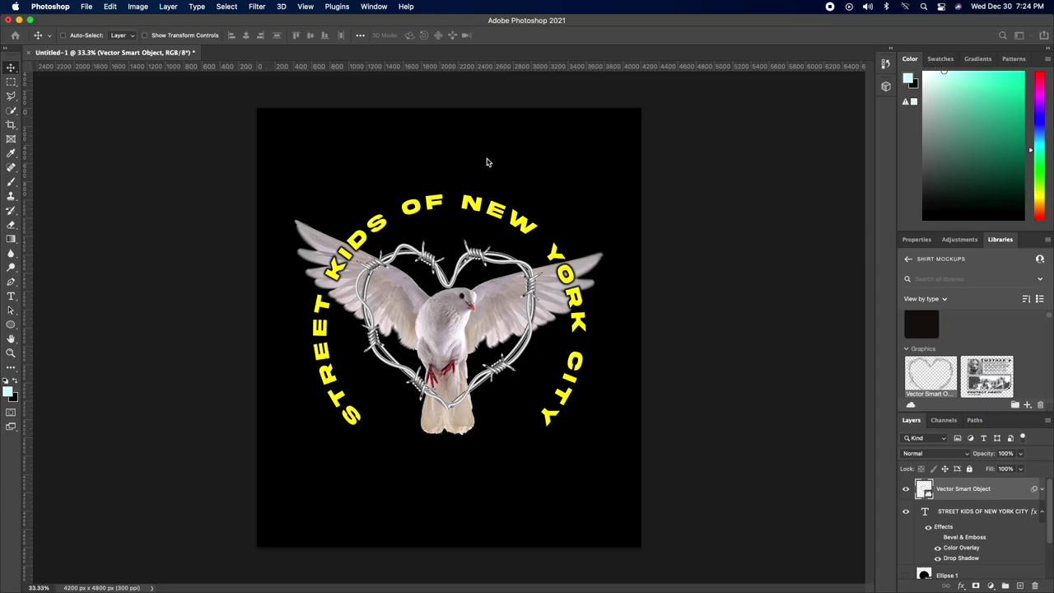
# Set the foreground colour to white (ffffff).
pyautogui.click(7, 392)
pyautogui.moveTo(347, 448); pyautogui.dragTo(247, 583)
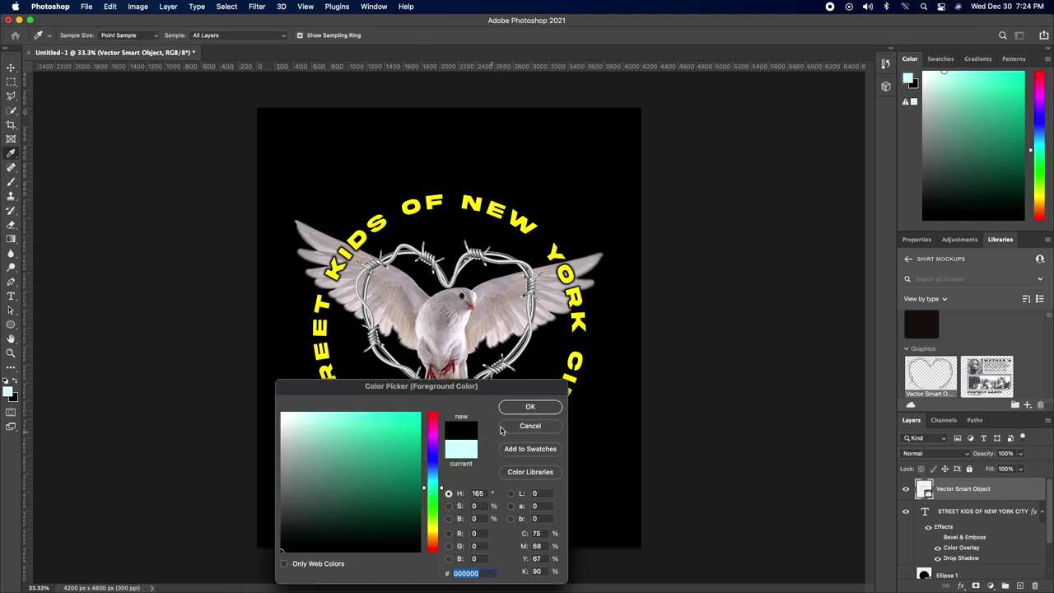
pyautogui.write('ffffff')
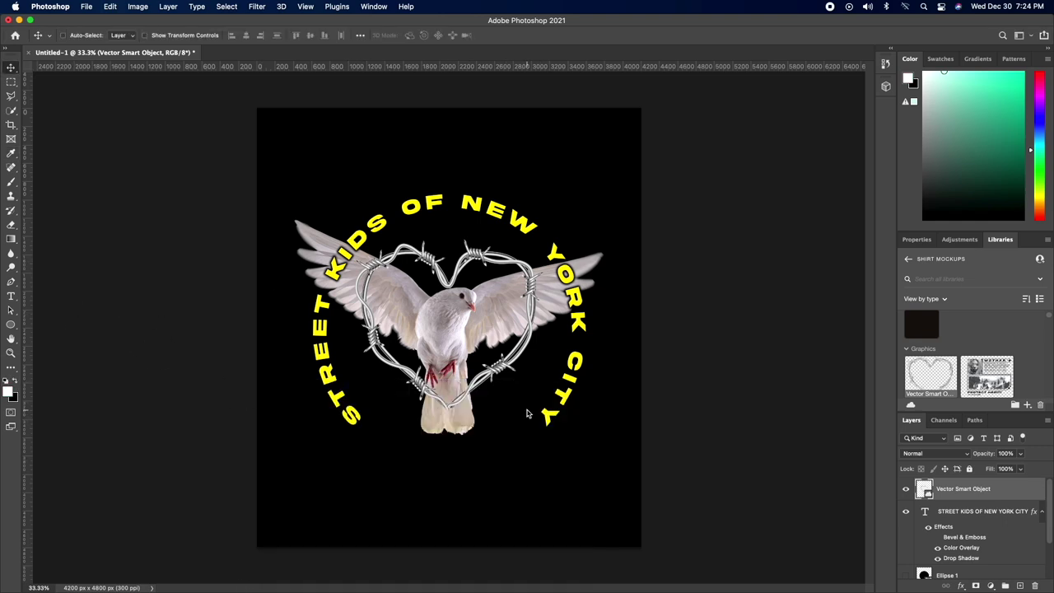
pyautogui.click(529, 412)
# Reopen the Filter Gallery on the heart, fit it in the preview, and try Stamp and Photocopy.
pyautogui.press('v')
pyautogui.click(257, 6)
pyautogui.click(269, 69)
pyautogui.press('super+minus')
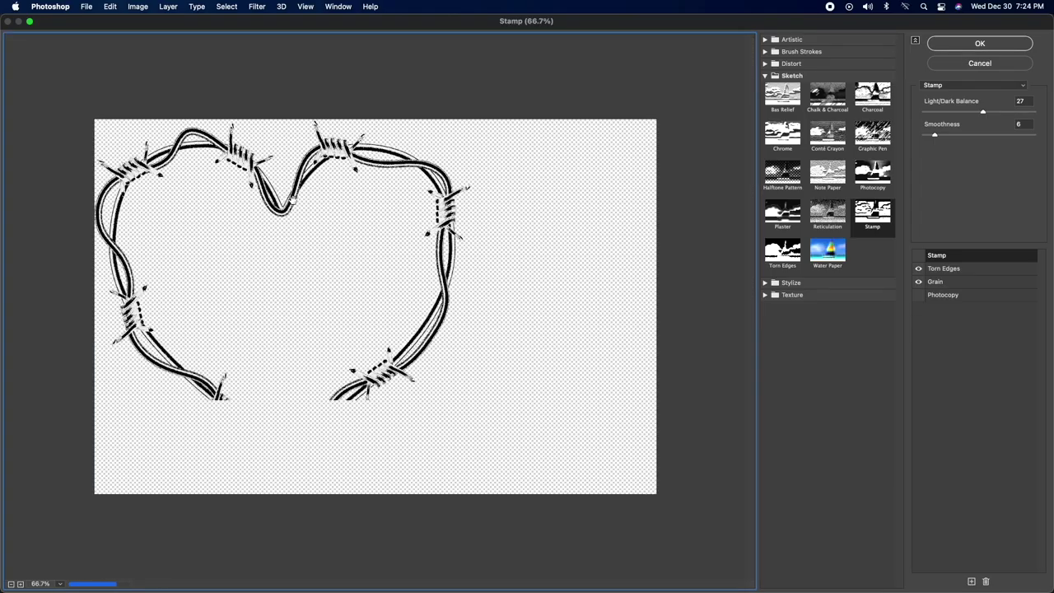
pyautogui.click(919, 256)
pyautogui.click(920, 256)
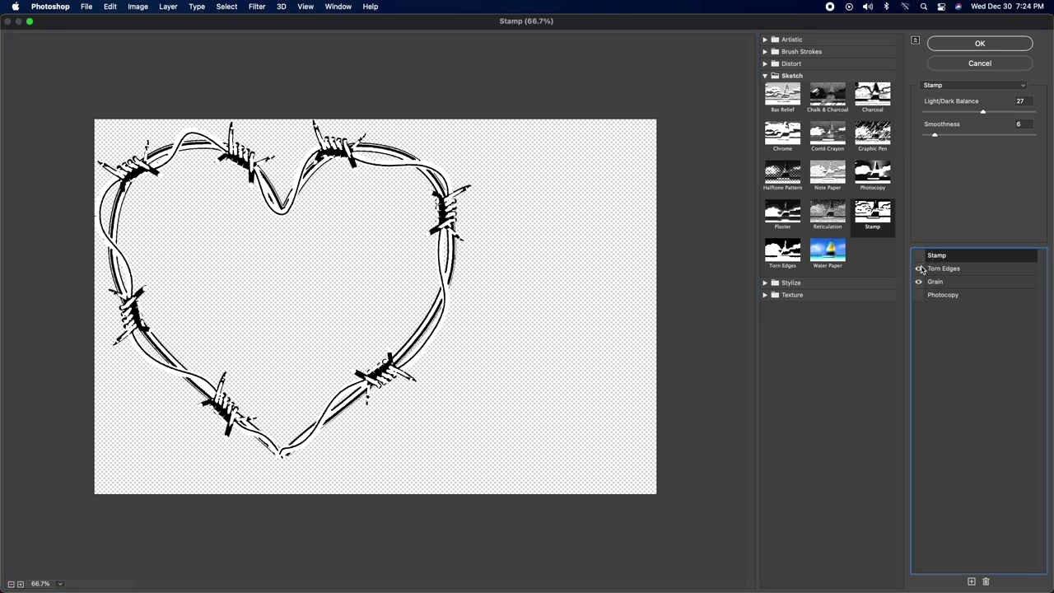
pyautogui.click(920, 295)
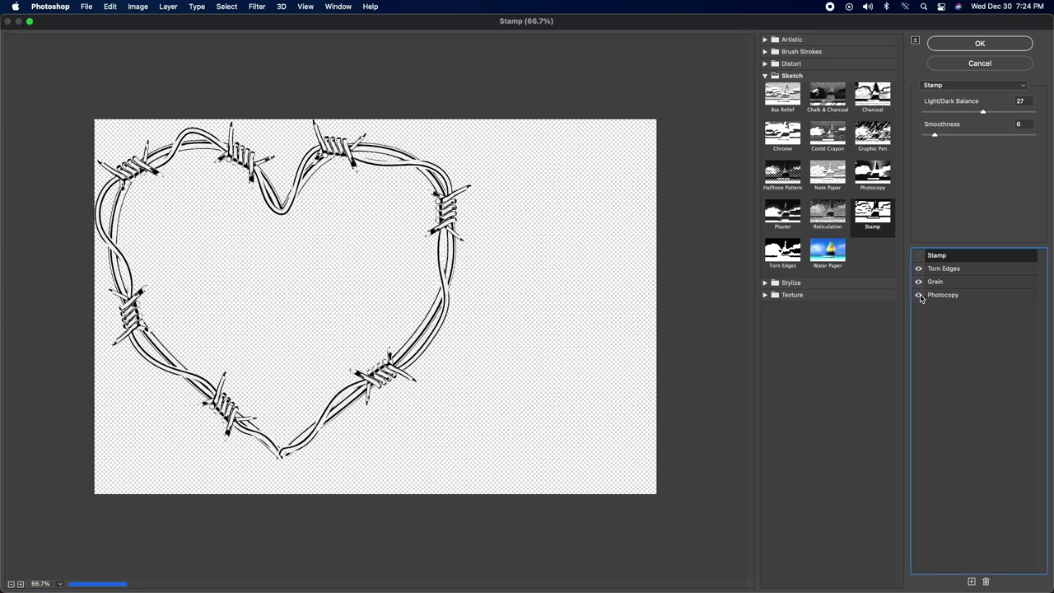
pyautogui.click(919, 295)
# Set Grain intensity 55 and Torn Edges balance 35, contrast 20; pick red for the text overlay.
pyautogui.click(940, 282)
pyautogui.moveTo(989, 111)
pyautogui.mouseDown()
pyautogui.moveTo(1024, 104)
pyautogui.moveTo(969, 111)
pyautogui.mouseUp()
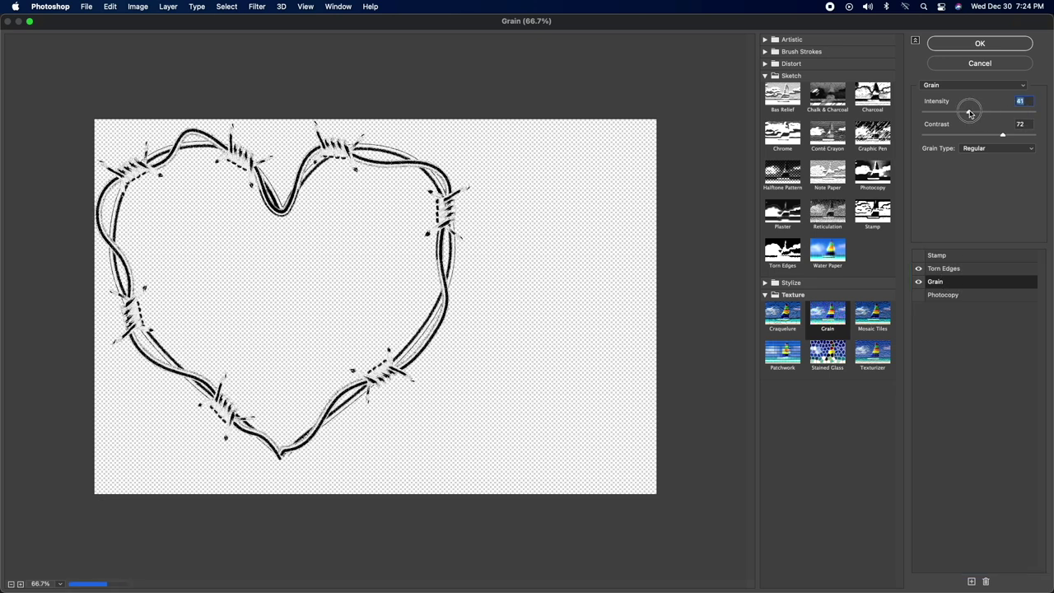
pyautogui.click(945, 269)
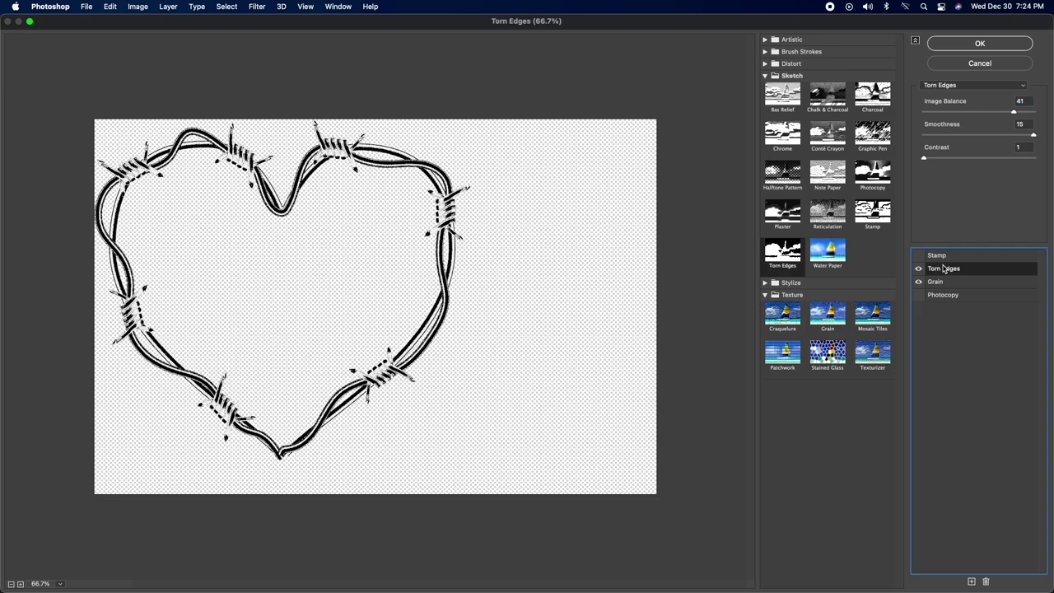
pyautogui.moveTo(956, 116); pyautogui.dragTo(1001, 111)
pyautogui.click(969, 136)
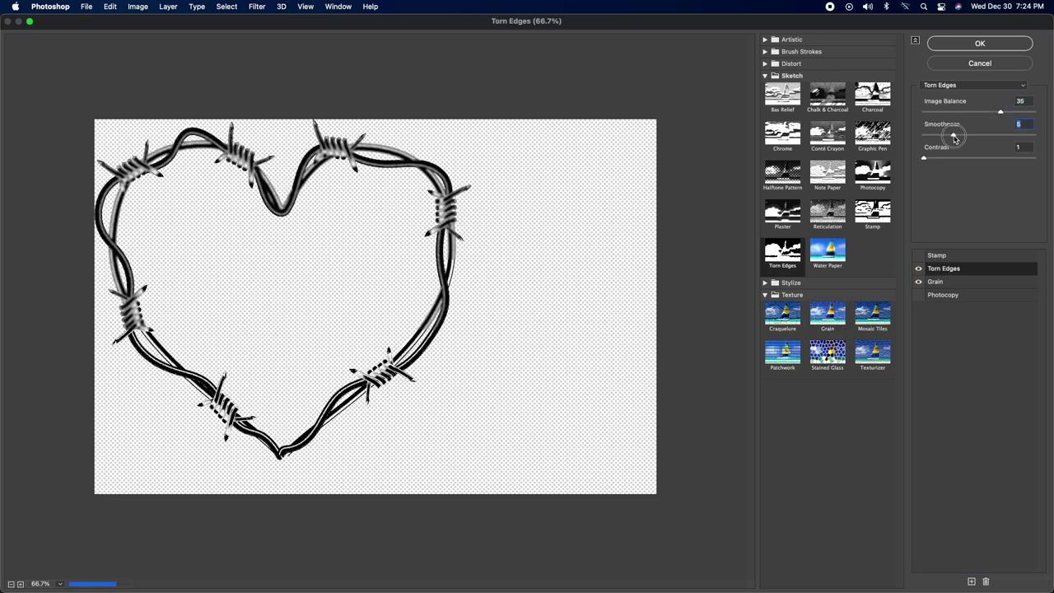
pyautogui.moveTo(932, 164); pyautogui.dragTo(1013, 160)
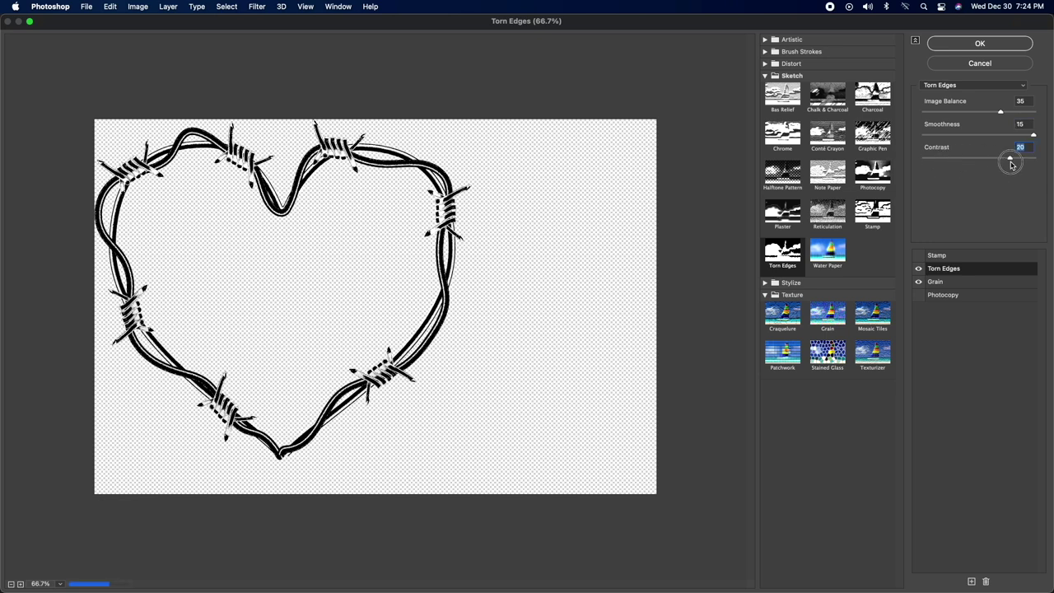
pyautogui.click(937, 255)
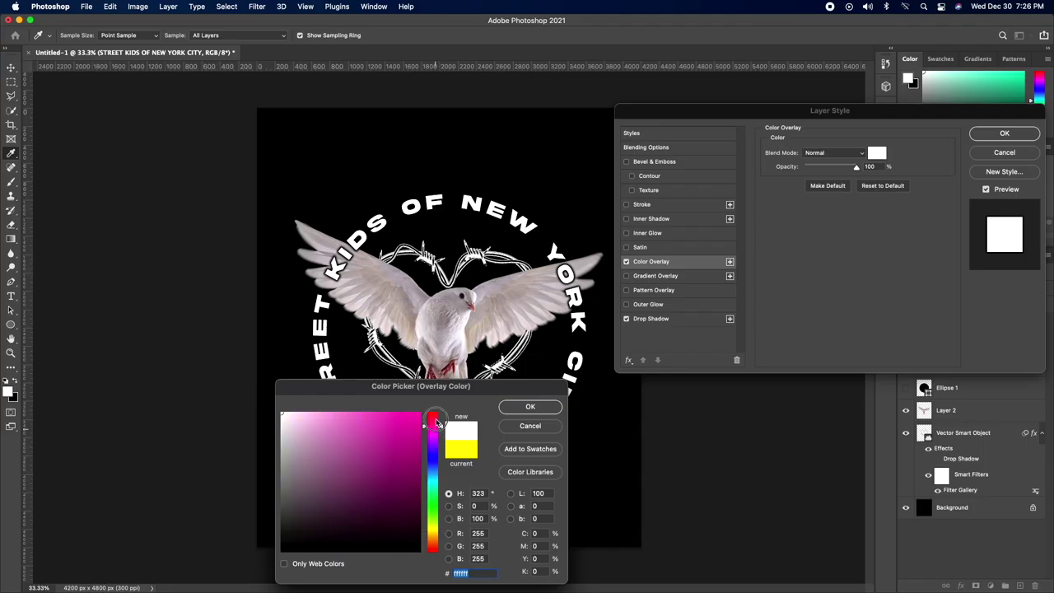
pyautogui.moveTo(433, 435); pyautogui.dragTo(433, 412)
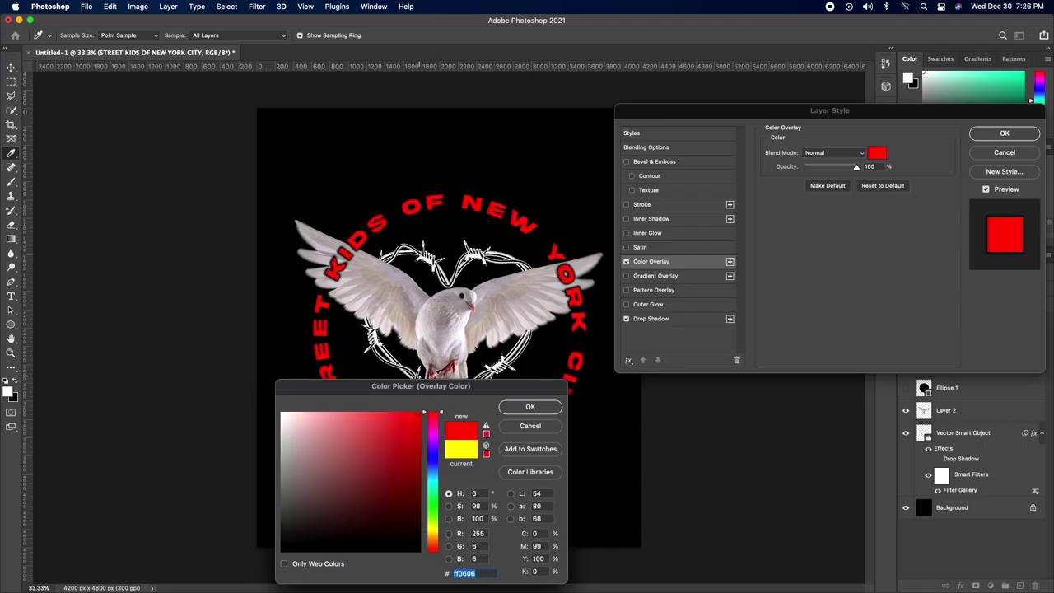
# Apply the red (ff0606) Color Overlay to the curved text and check the dove and heart layers.
pyautogui.click(511, 408)
pyautogui.click(1004, 134)
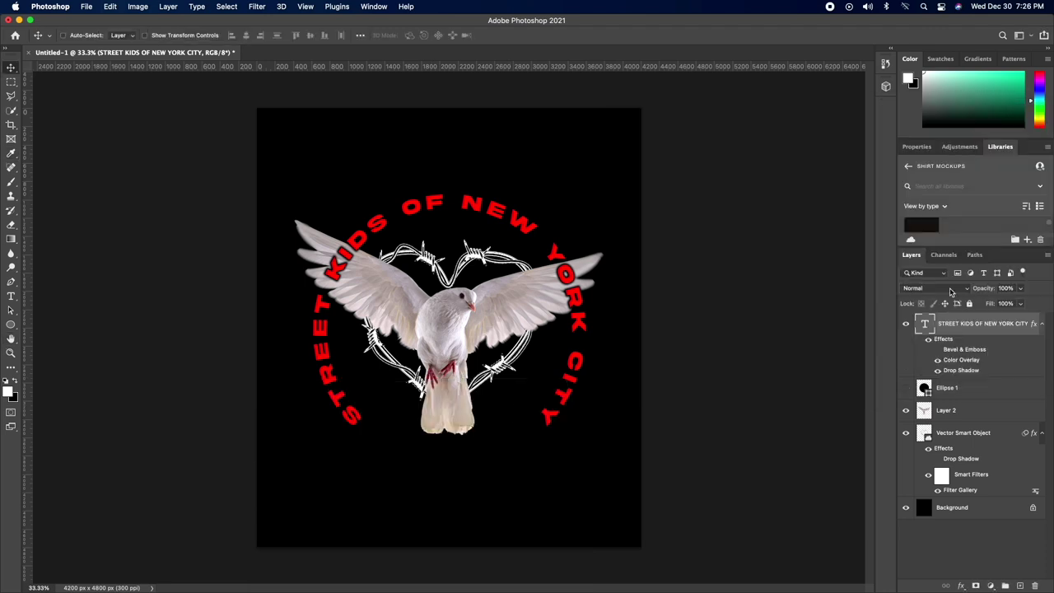
pyautogui.click(907, 412)
pyautogui.click(908, 412)
pyautogui.click(908, 436)
pyautogui.click(908, 437)
# Duplicate the barbed-wire heart layer and bring up layer options for the original.
pyautogui.click(970, 435)
pyautogui.press('super+j')
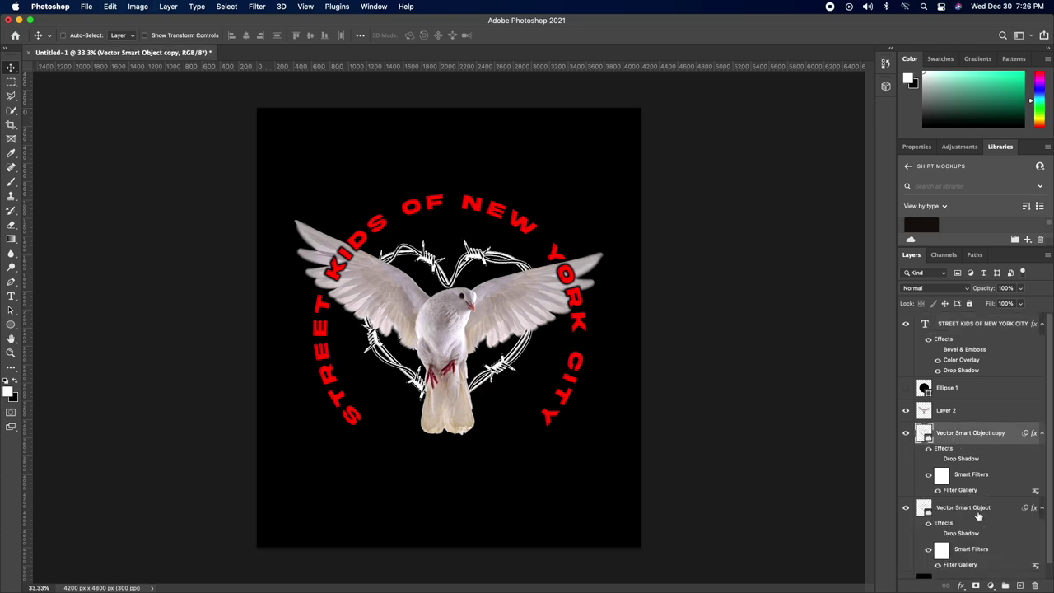
pyautogui.click(979, 514)
pyautogui.rightClick(969, 511)
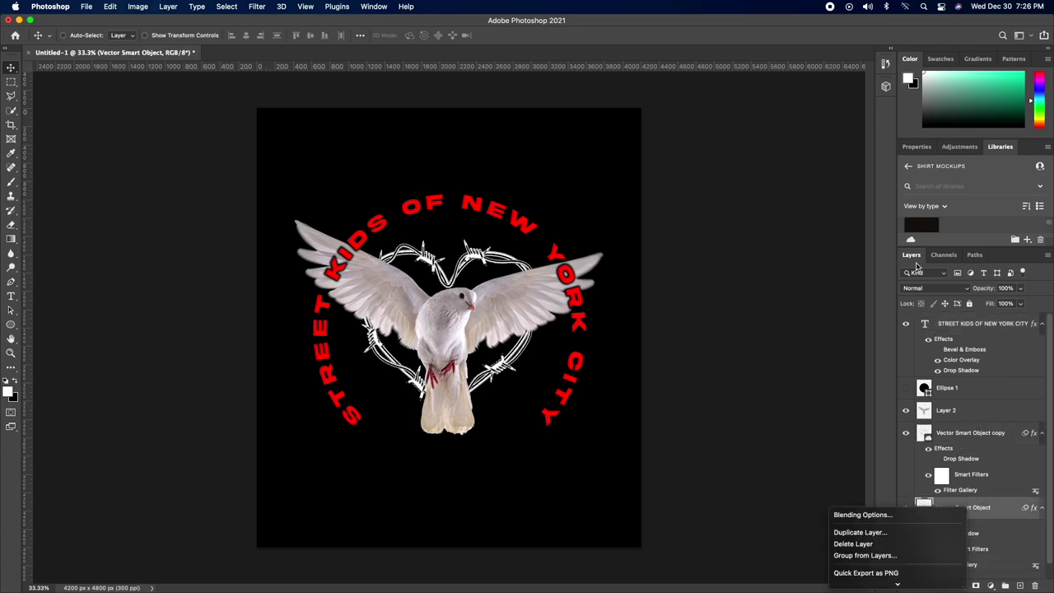
# Convert the original heart into a smart object and give it a red Color Overlay.
pyautogui.click(898, 553)
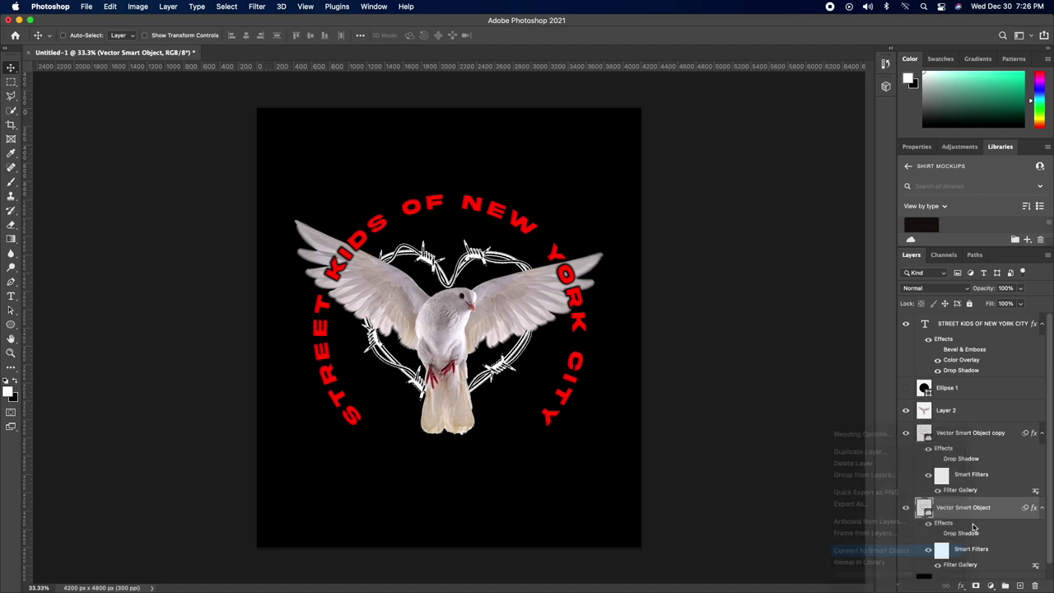
pyautogui.click(961, 586)
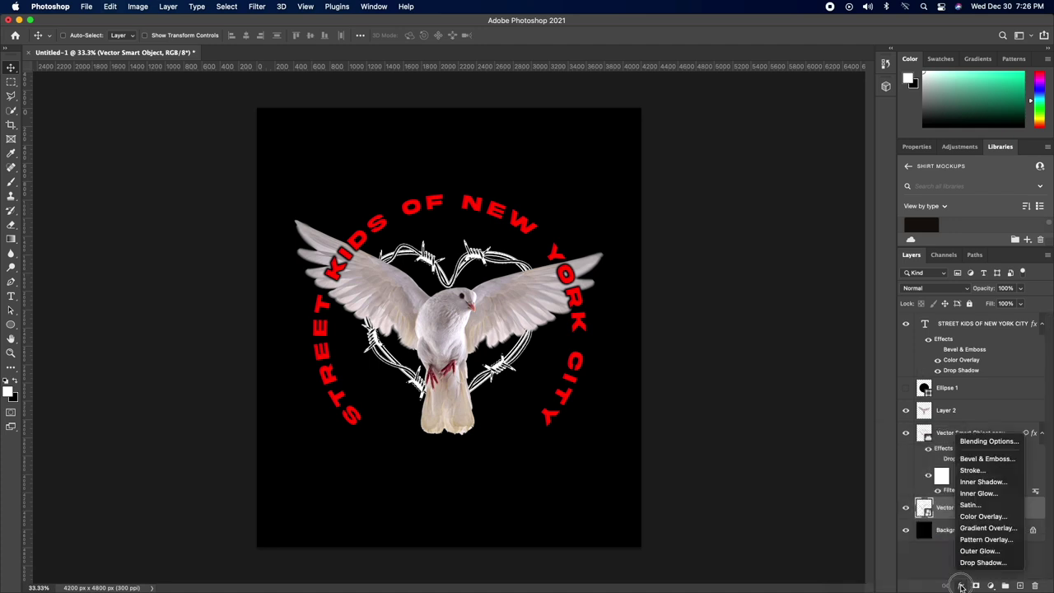
pyautogui.click(993, 522)
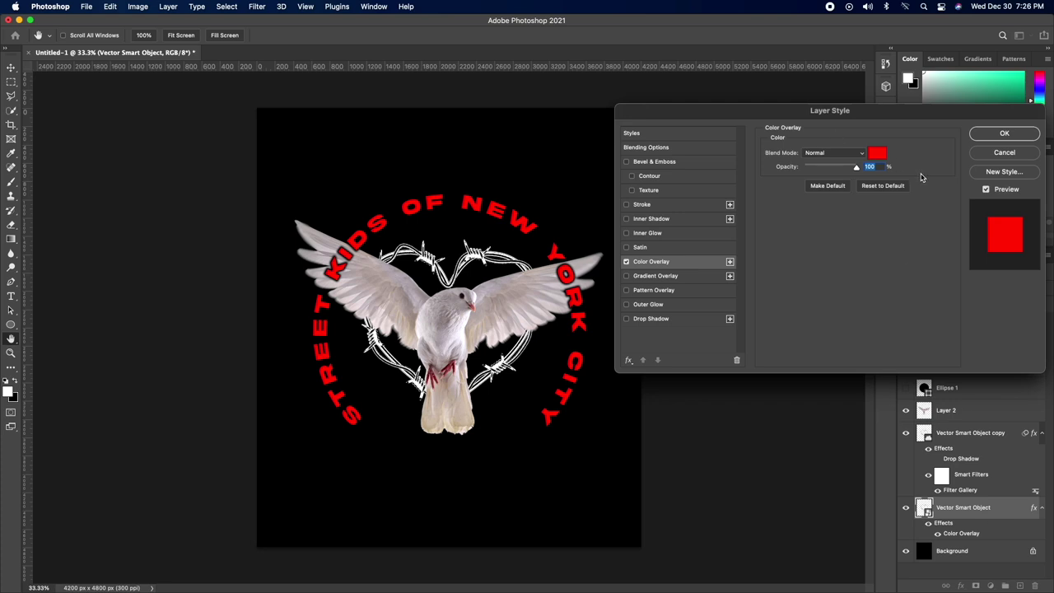
pyautogui.click(995, 133)
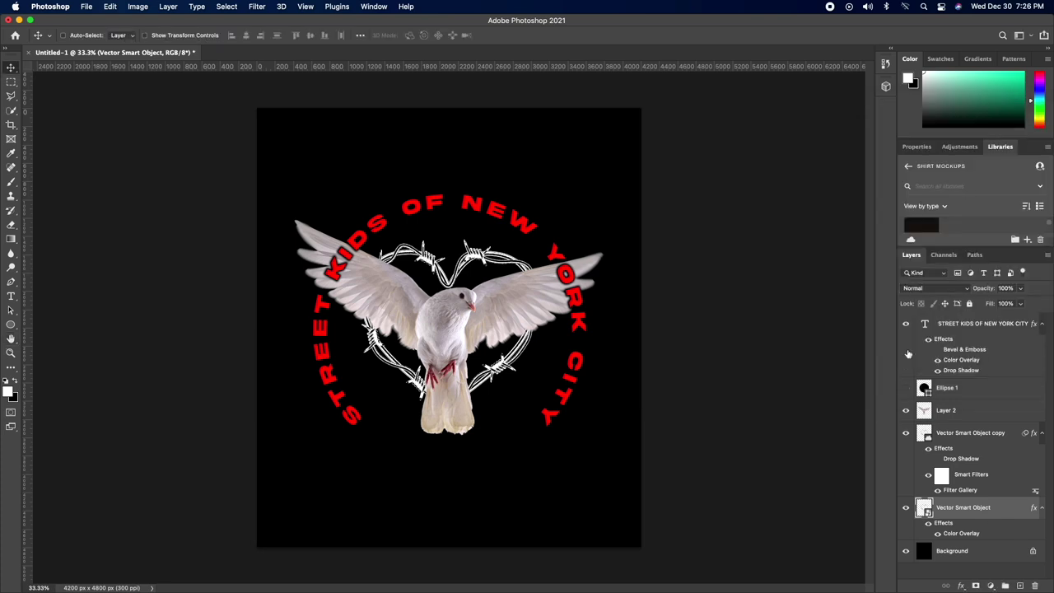
# Convert the heart copy into a smart object and bring up layer options for the original heart.
pyautogui.click(907, 433)
pyautogui.click(907, 434)
pyautogui.rightClick(963, 434)
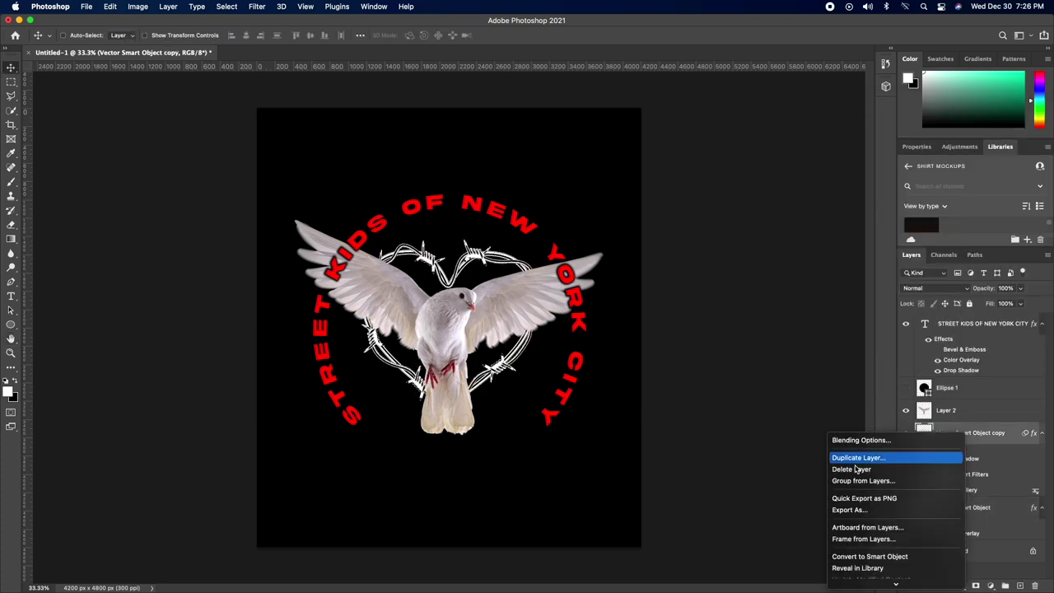
pyautogui.click(896, 557)
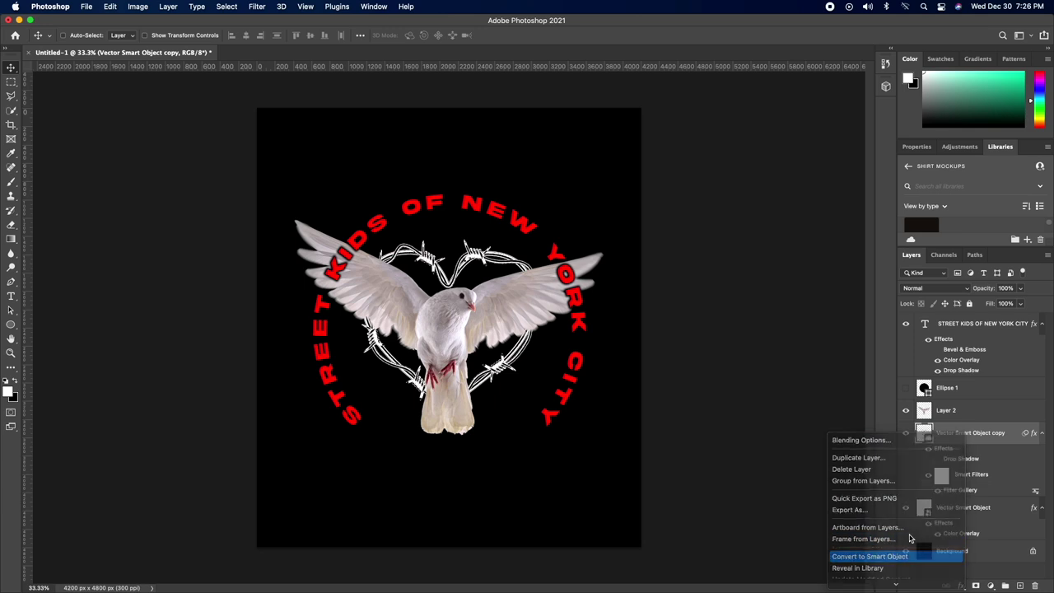
pyautogui.click(912, 289)
pyautogui.click(915, 290)
pyautogui.rightClick(963, 458)
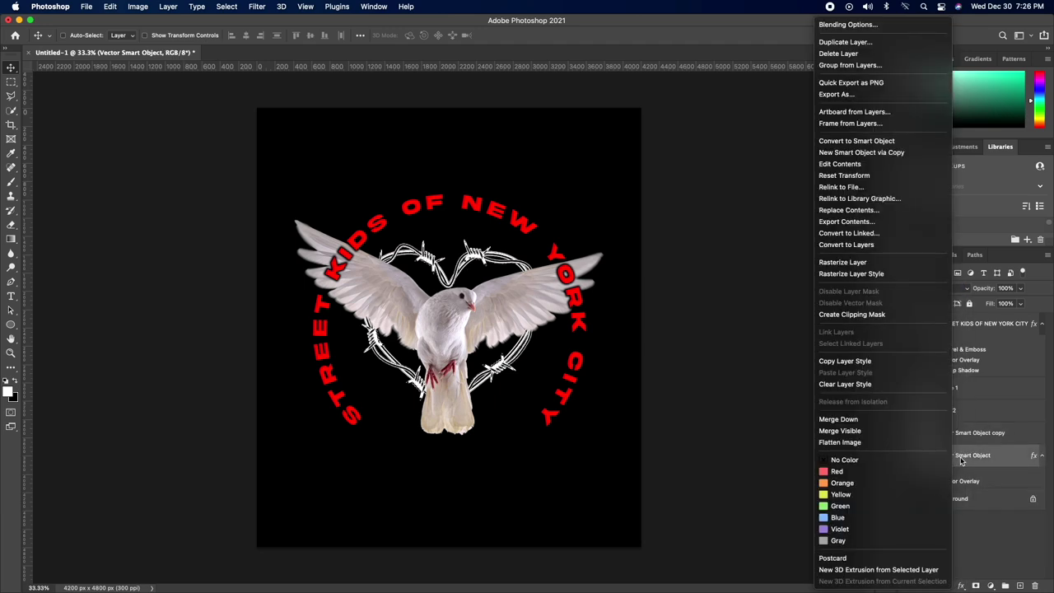
# Rasterize the original heart's red overlay, set the copy to Multiply, and merge both heart layers.
pyautogui.click(857, 275)
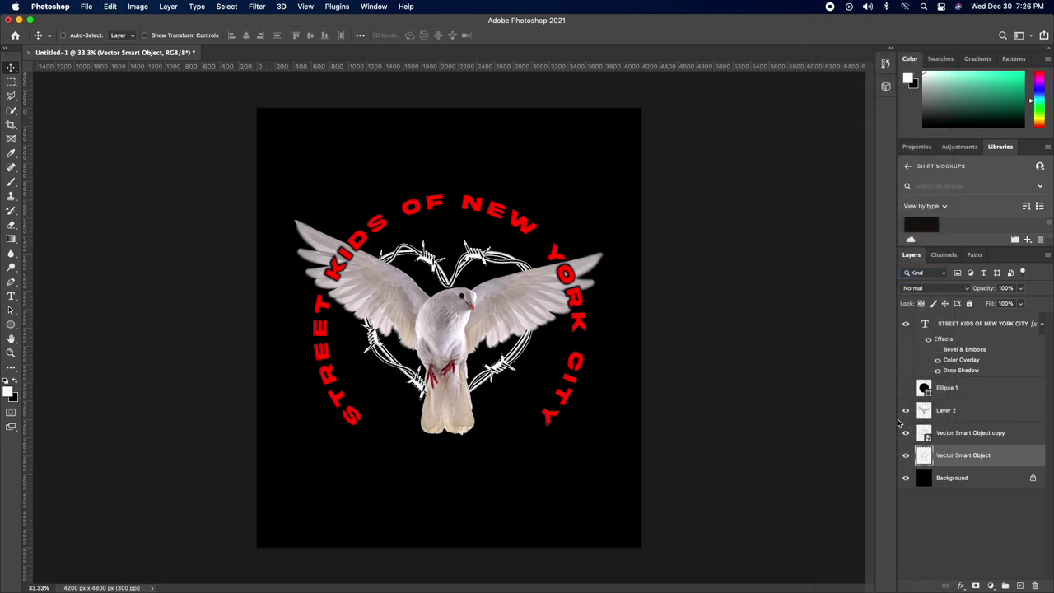
pyautogui.click(989, 433)
pyautogui.click(923, 288)
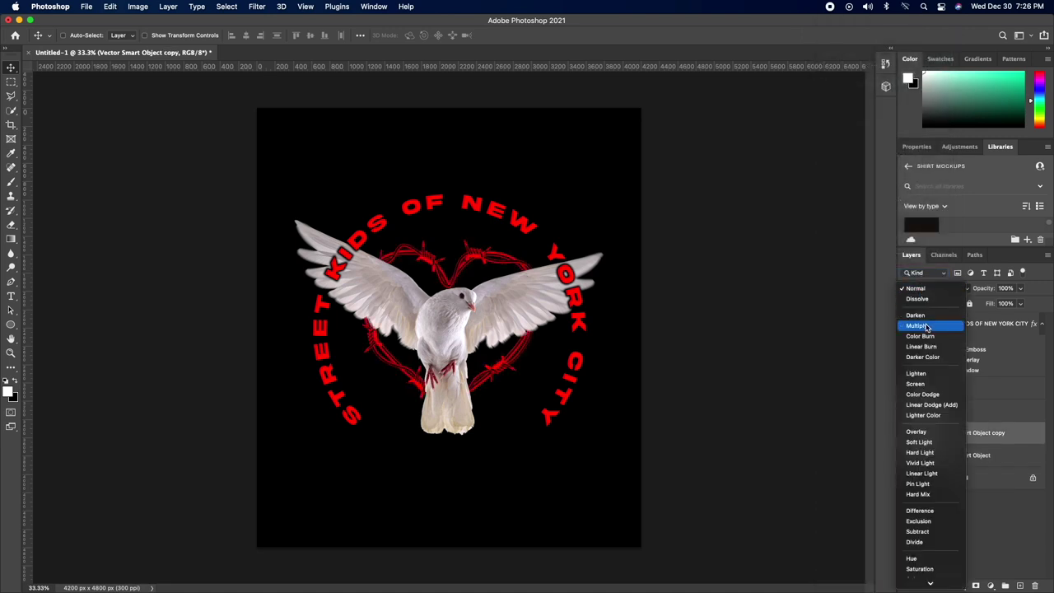
pyautogui.click(927, 327)
pyautogui.keyDown('shift'); pyautogui.click(952, 453); pyautogui.keyUp('shift')
pyautogui.rightClick(952, 453)
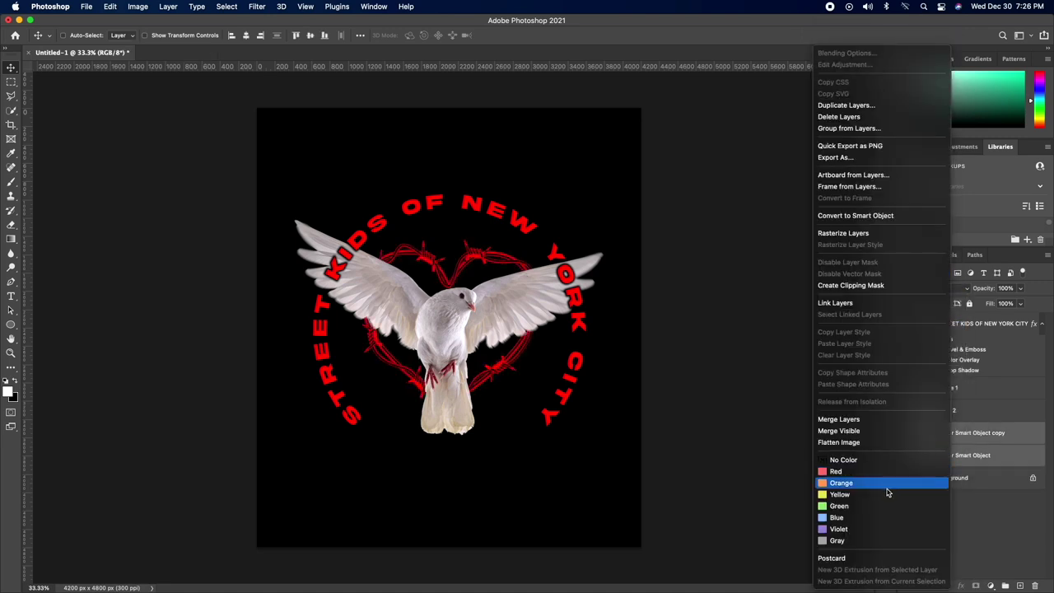
pyautogui.click(856, 420)
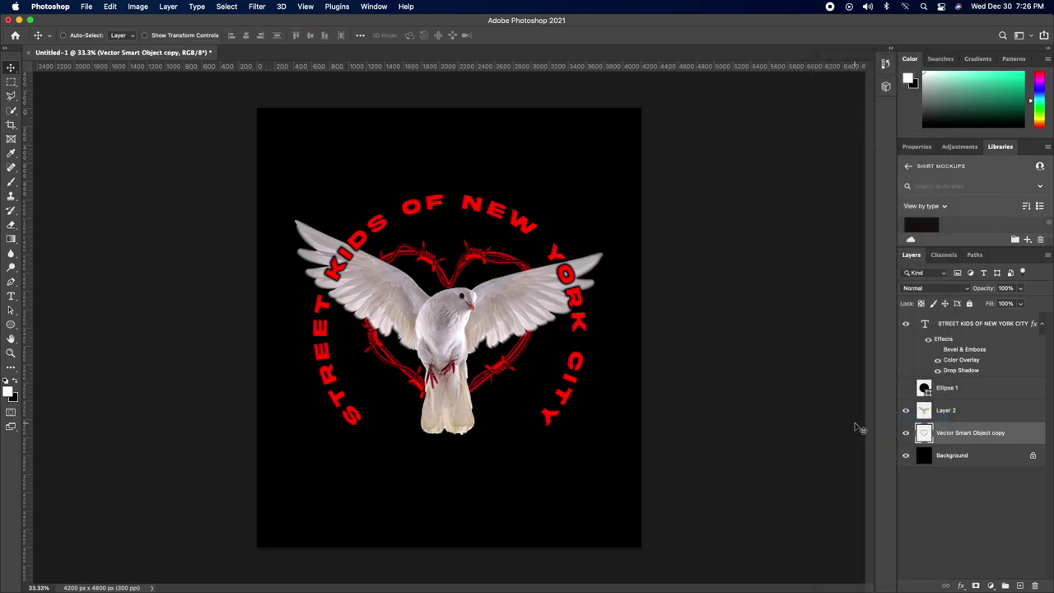
# Duplicate the merged heart above the dove, add a drop shadow, and rasterize the layer style.
pyautogui.press('super+j')
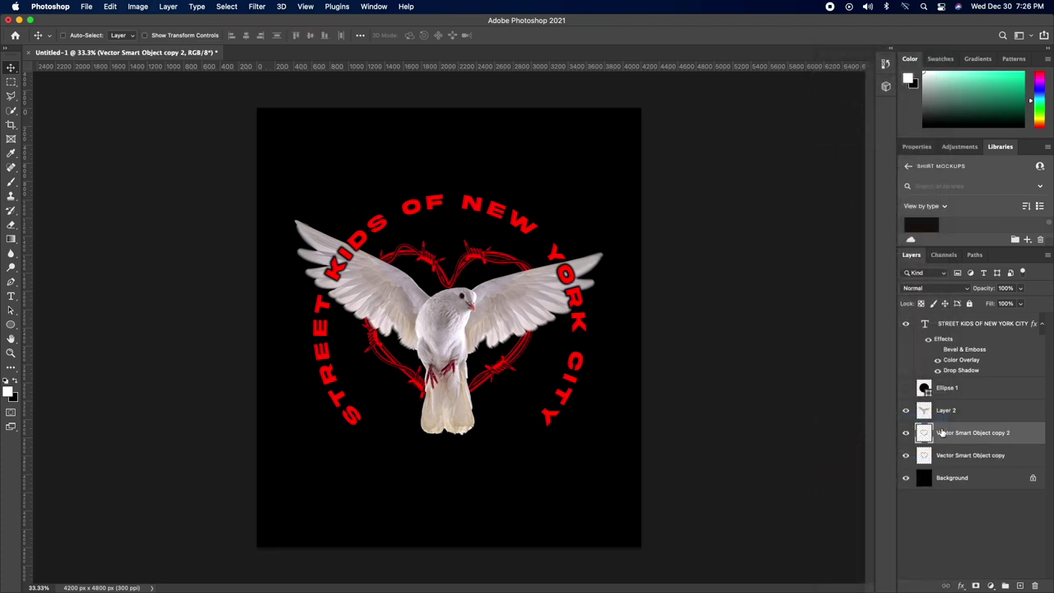
pyautogui.moveTo(942, 435); pyautogui.dragTo(941, 419)
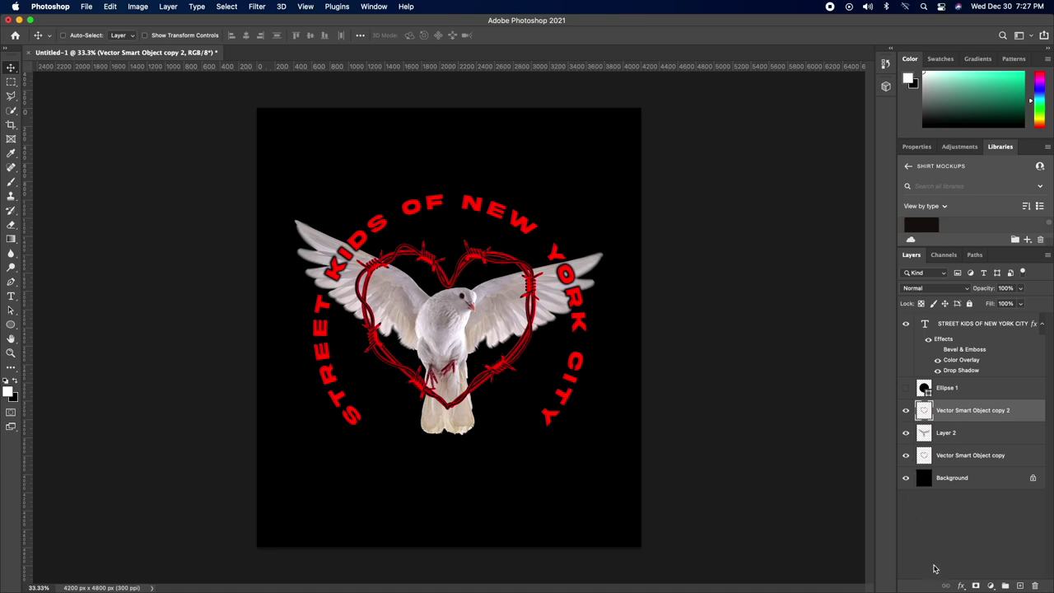
pyautogui.click(964, 585)
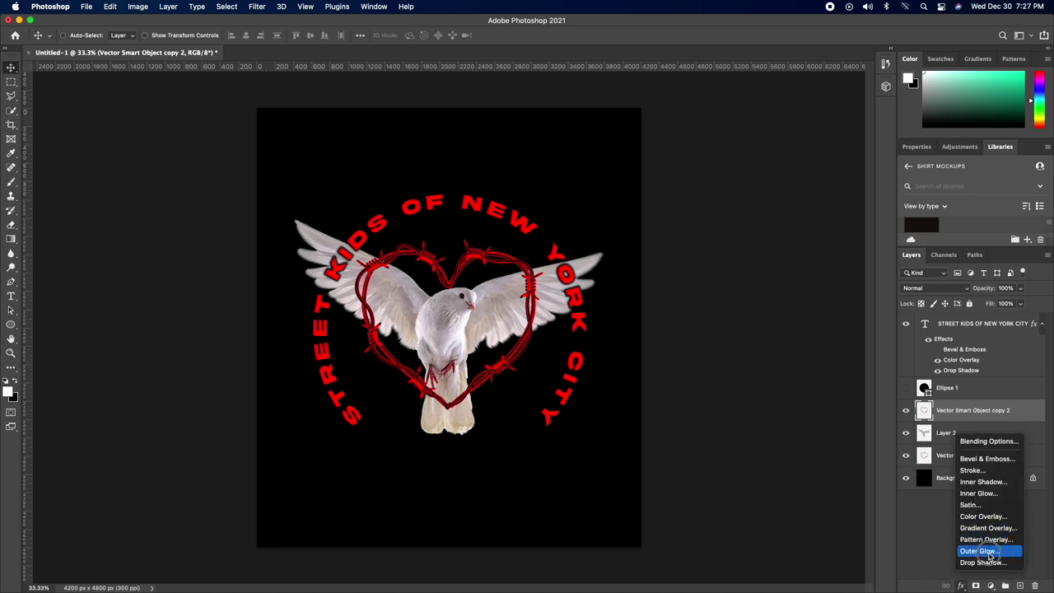
pyautogui.click(989, 563)
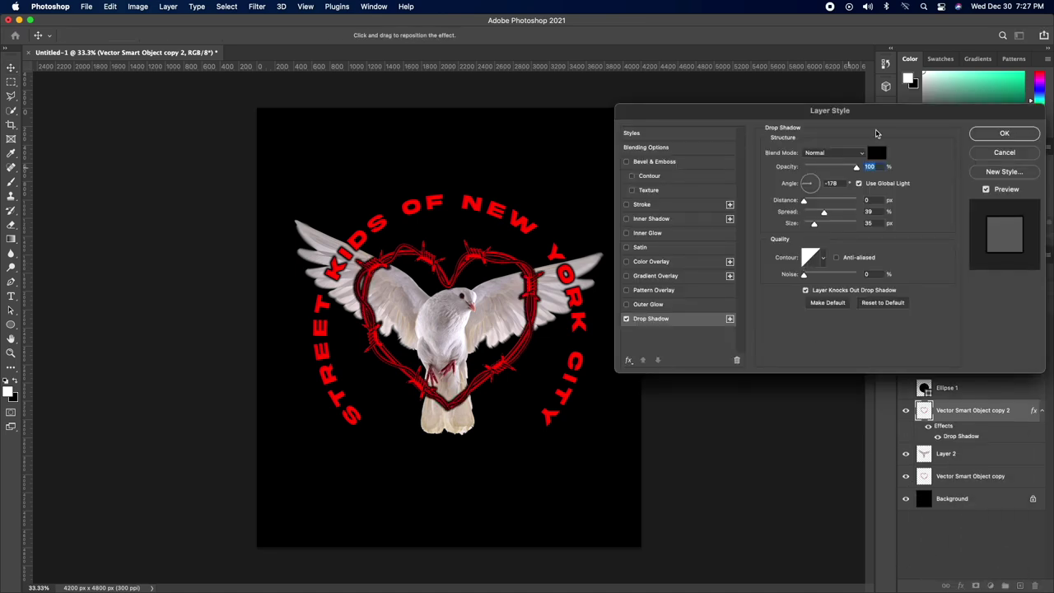
pyautogui.click(1010, 142)
pyautogui.rightClick(966, 409)
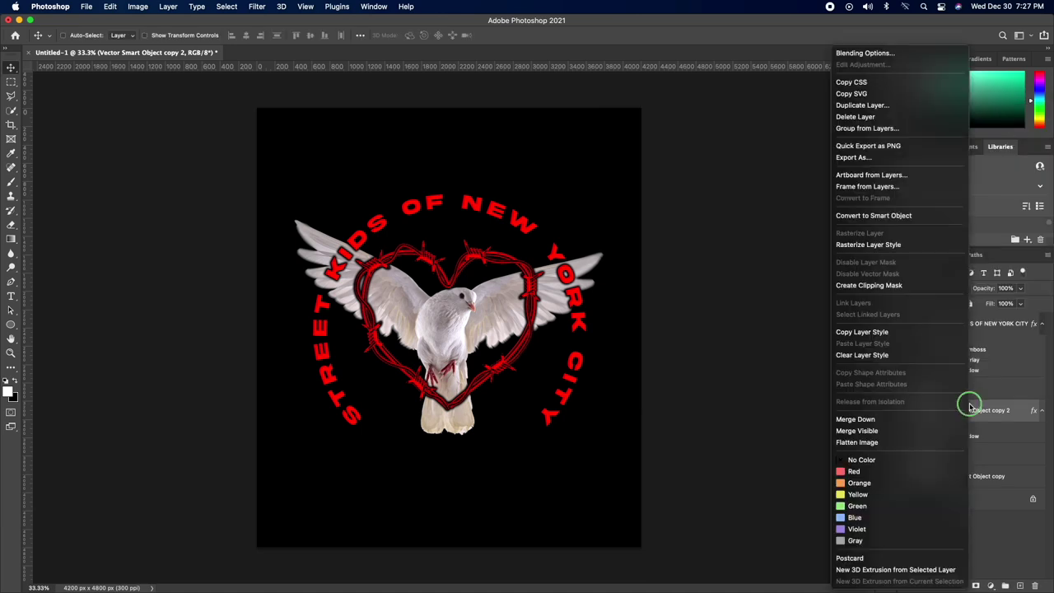
pyautogui.click(880, 247)
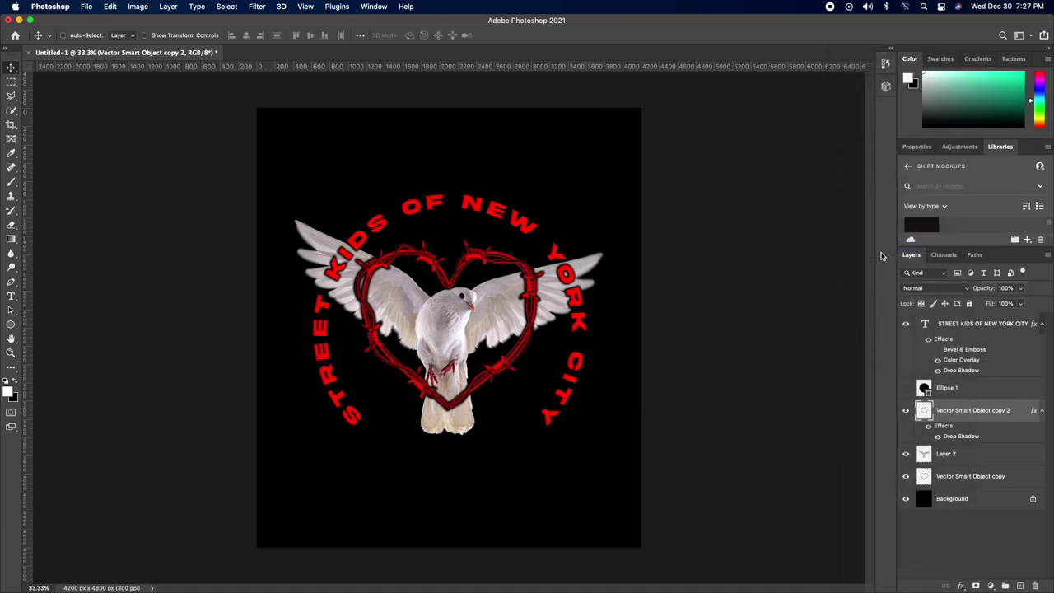
# Mask the front heart, painting black with a Hard Round brush at 100% flow over the dove.
pyautogui.click(976, 586)
pyautogui.click(11, 181)
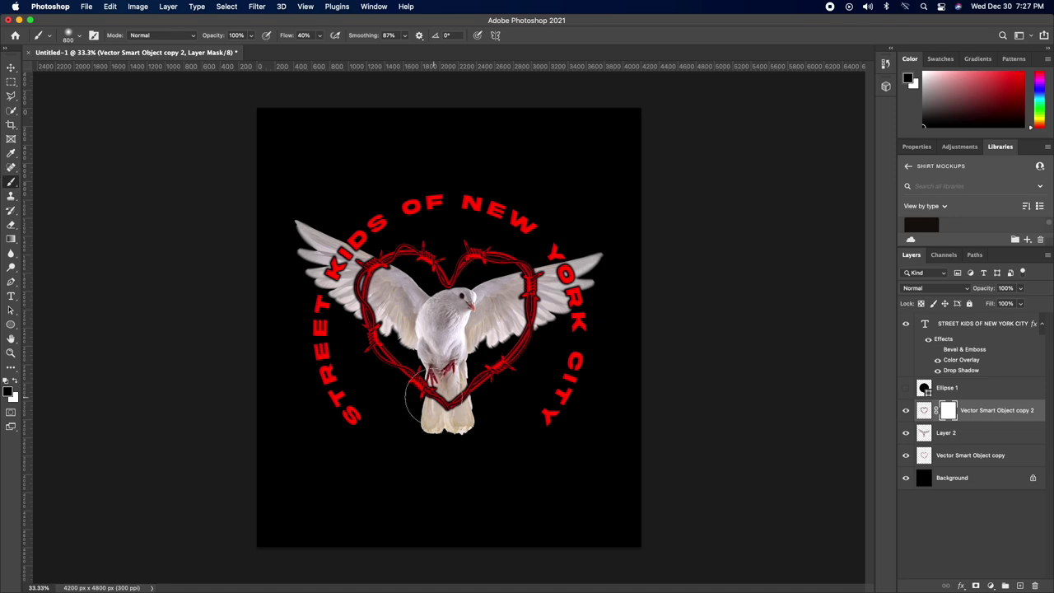
pyautogui.moveTo(420, 402); pyautogui.dragTo(449, 388)
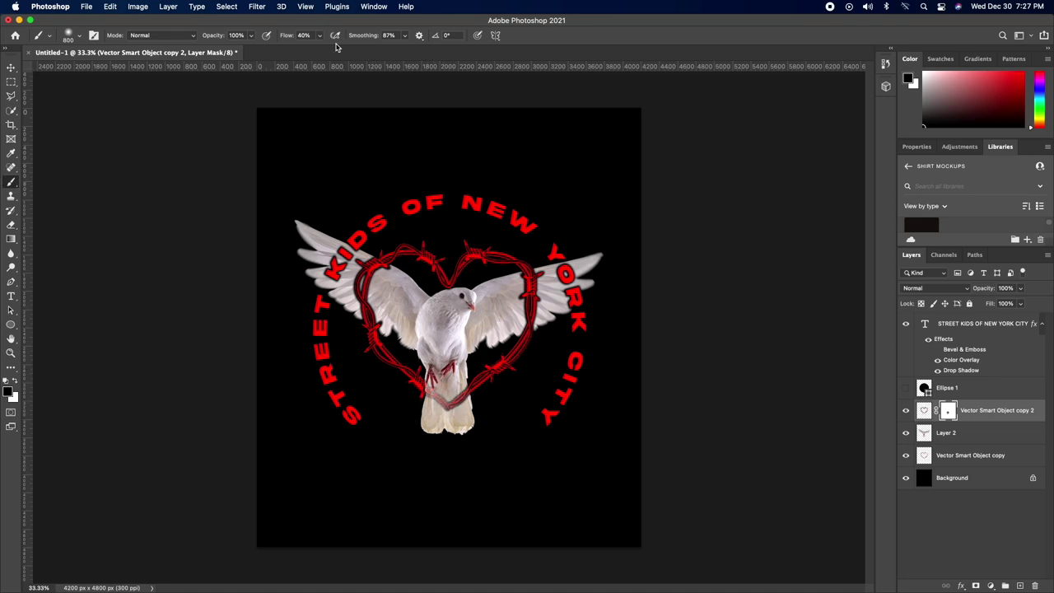
pyautogui.moveTo(320, 36); pyautogui.dragTo(450, 55)
pyautogui.click(71, 37)
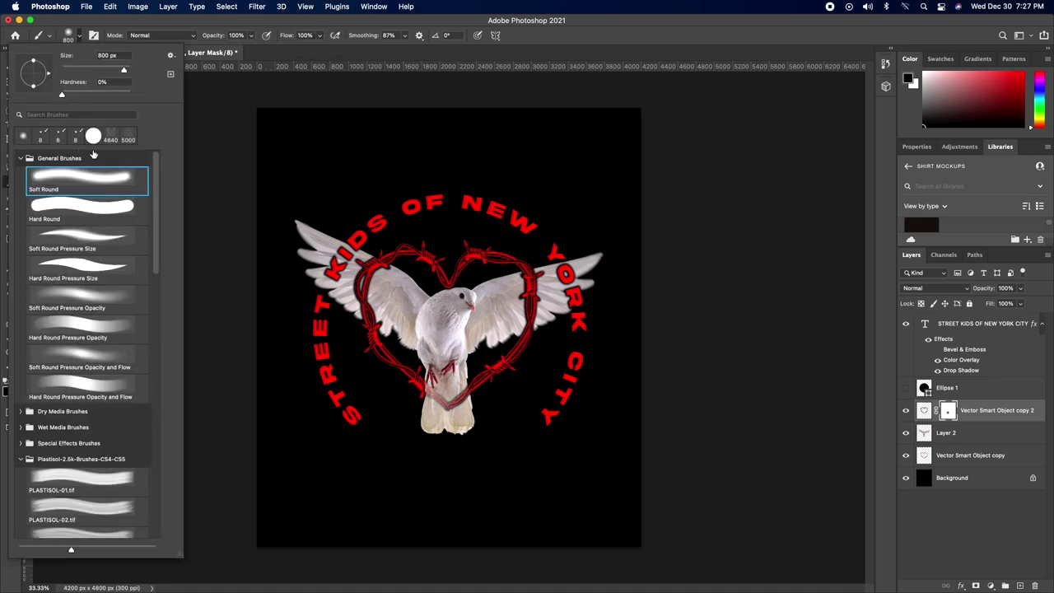
pyautogui.click(90, 208)
pyautogui.press('Return')
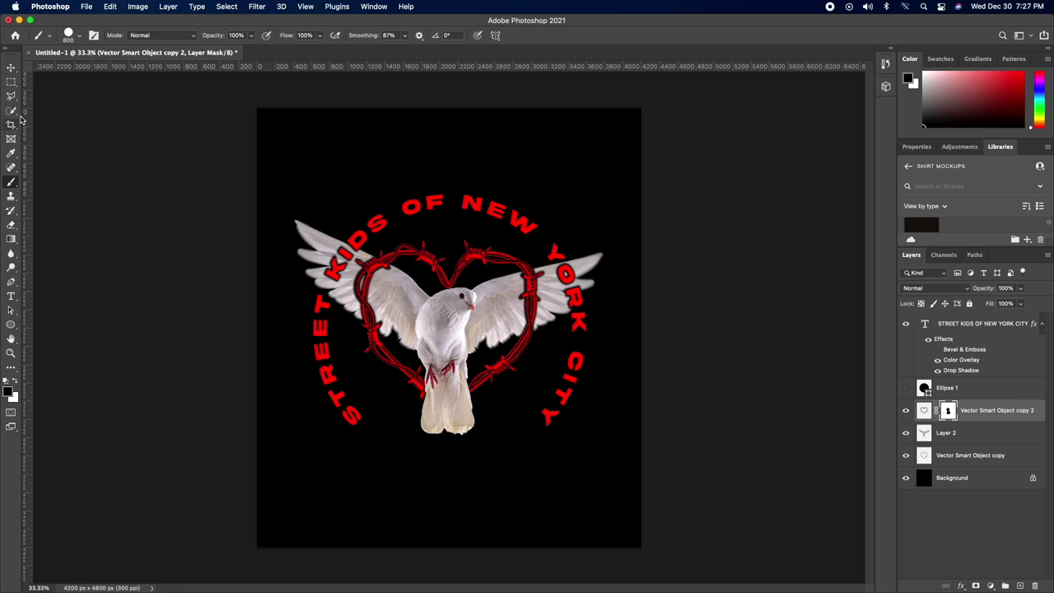
# Nudge the dove layer (Layer 2) slightly upward.
pyautogui.click(10, 68)
pyautogui.click(954, 429)
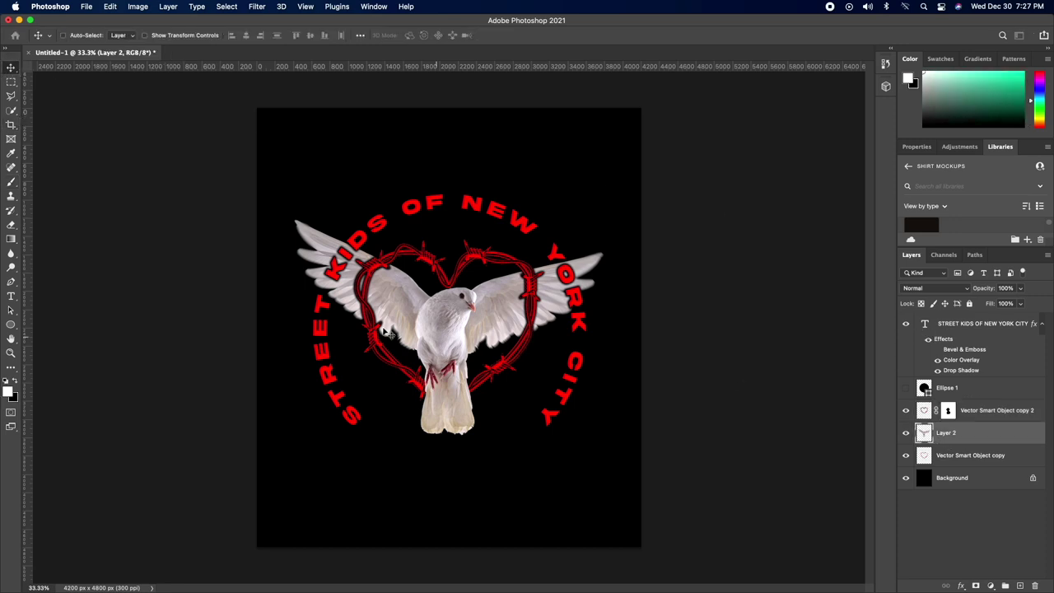
pyautogui.moveTo(383, 323); pyautogui.dragTo(393, 308)
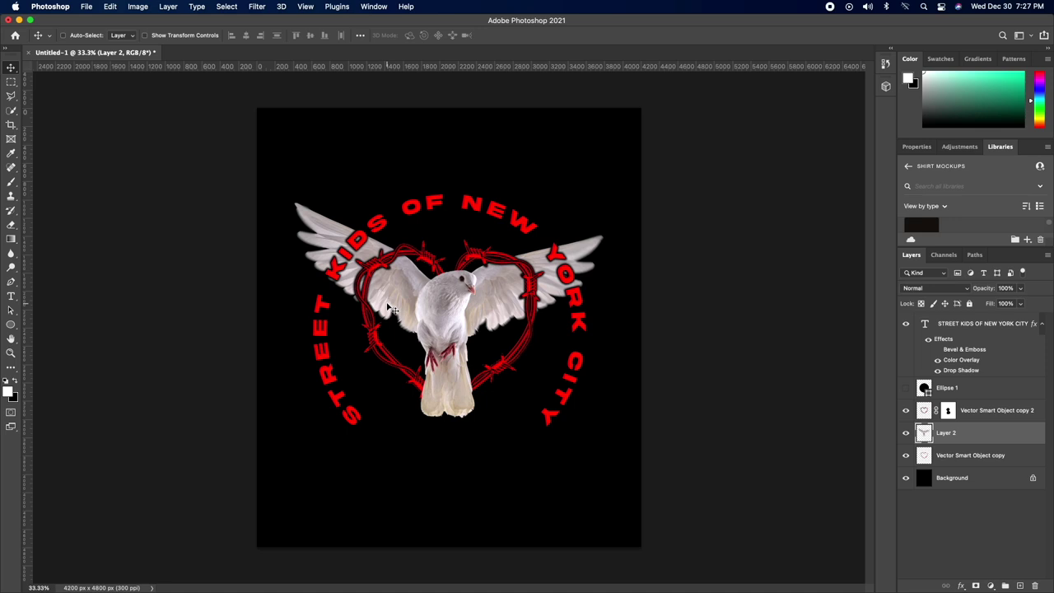
# Shrink the curved title text from 54 to 46 pt.
pyautogui.press('t')
pyautogui.doubleClick(409, 210)
pyautogui.press('super+a')
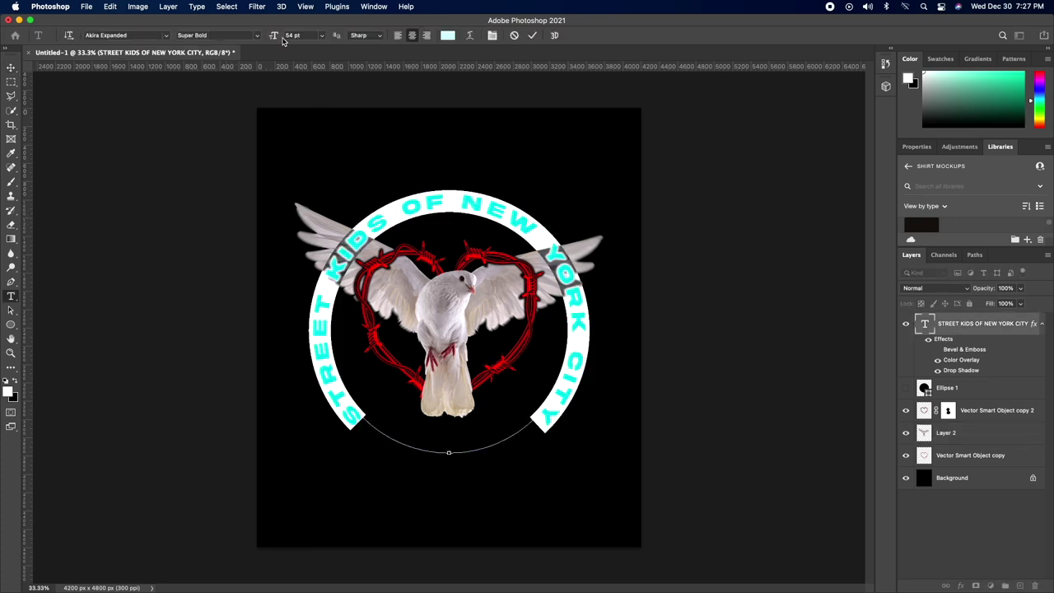
pyautogui.moveTo(276, 39); pyautogui.dragTo(265, 35)
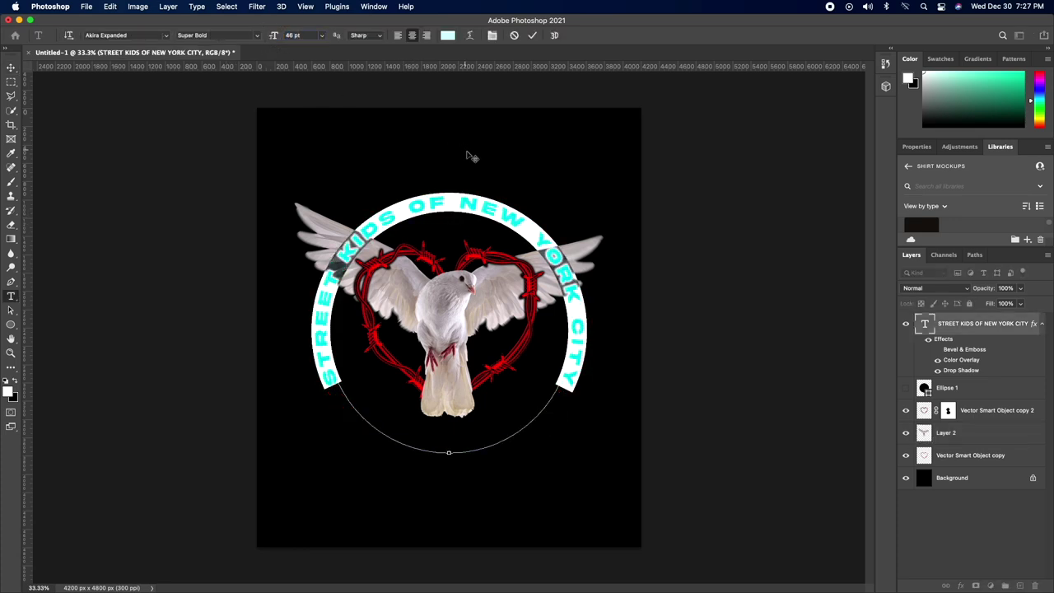
pyautogui.click(10, 69)
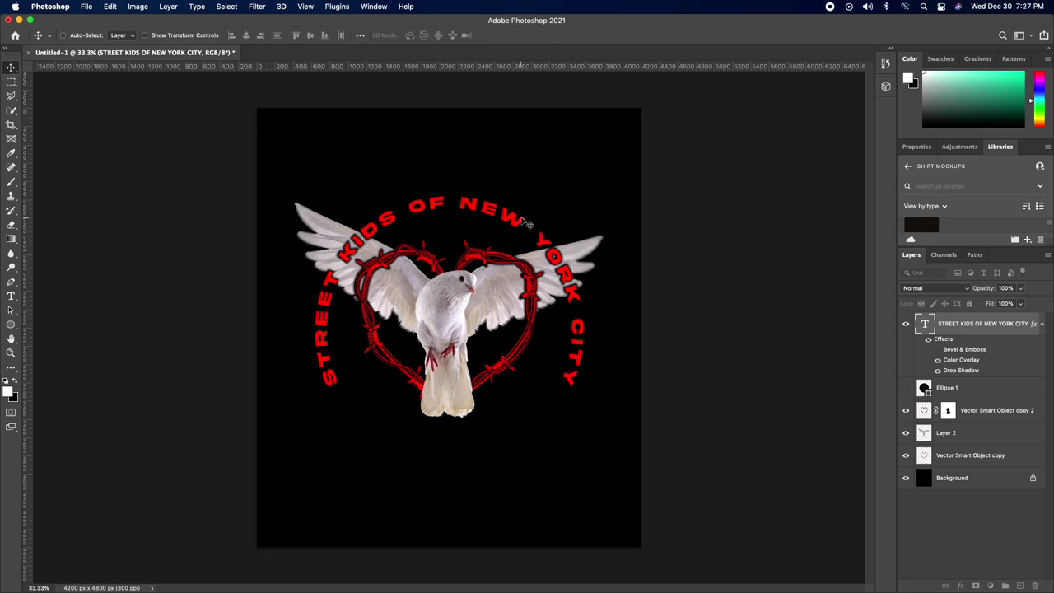
# Replace the curved text with STREET KIDS, widen its tracking, enlarge it to 58 pt, then brighten the dove with Levels.
pyautogui.press('t')
pyautogui.doubleClick(450, 201)
pyautogui.press('super+a')
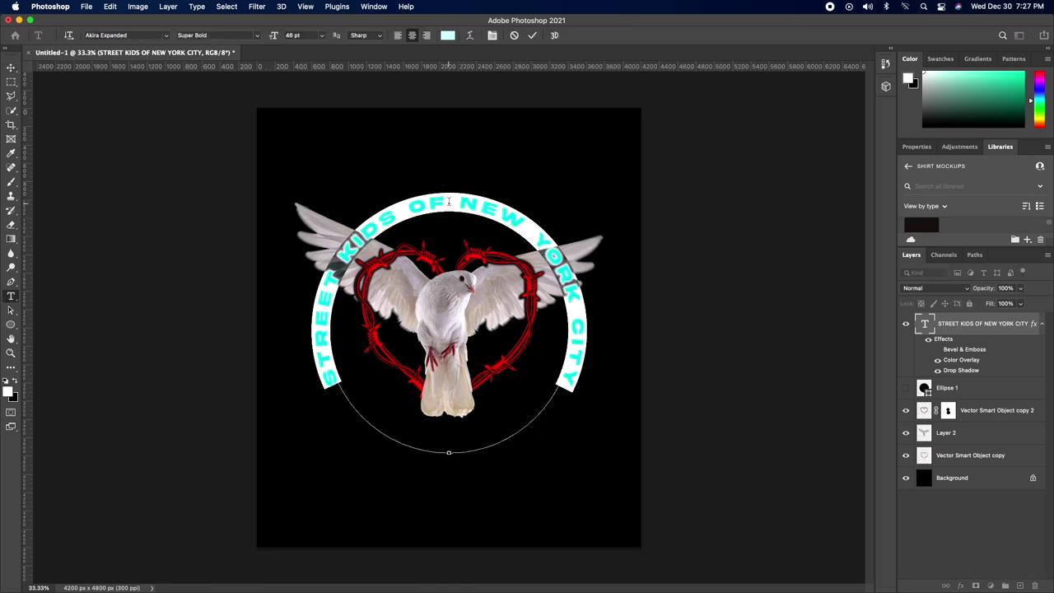
pyautogui.press('BackSpace')
pyautogui.write('STREET KIDS')
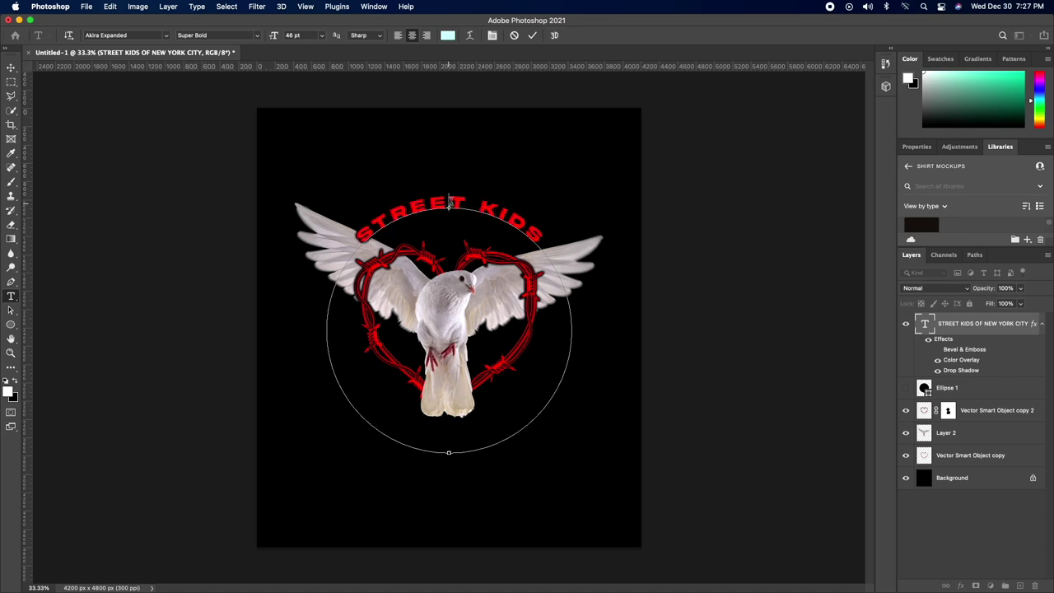
pyautogui.press('super+a')
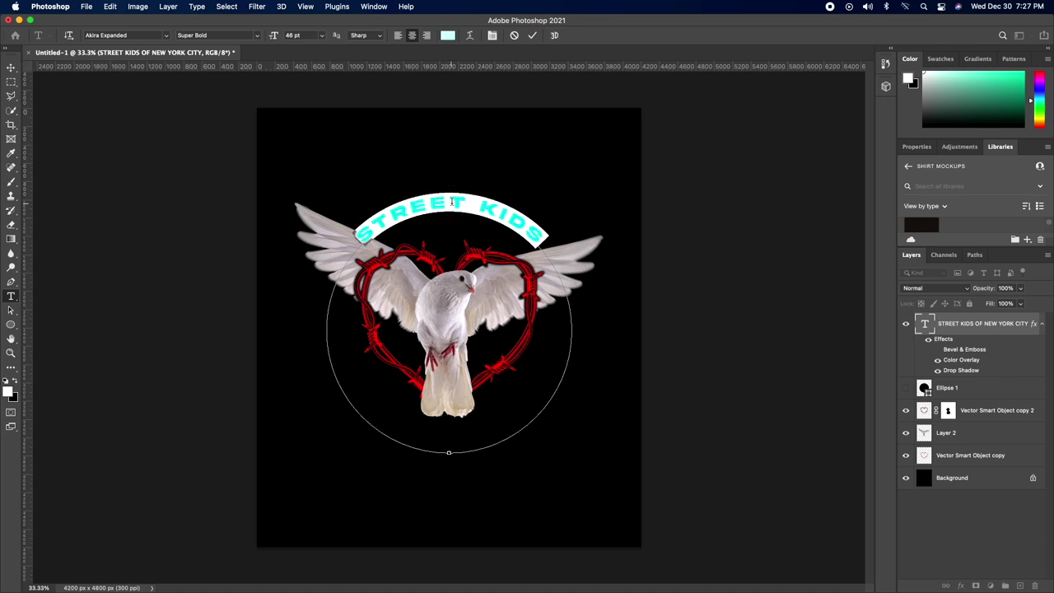
pyautogui.hotkey('alt', 'Right')
pyautogui.hotkey('alt', 'Right')
pyautogui.hotkey('alt', 'Right')
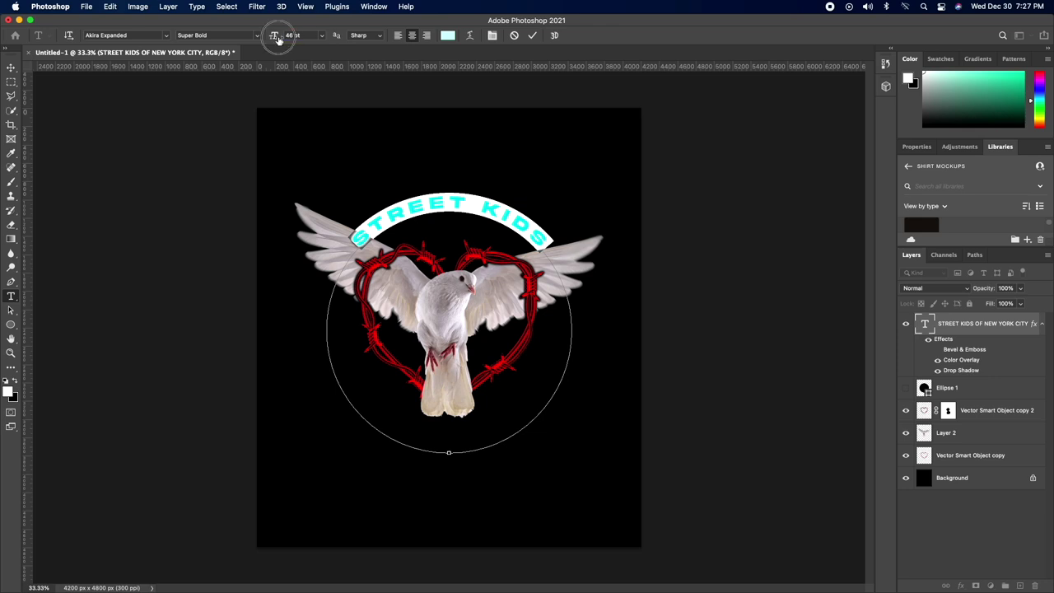
pyautogui.moveTo(277, 39); pyautogui.dragTo(285, 35)
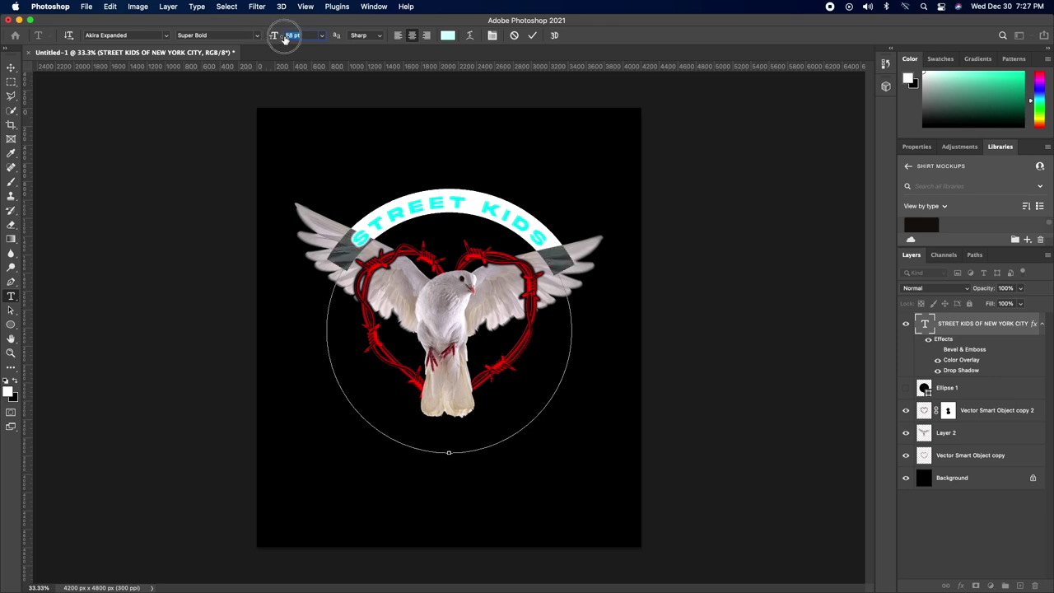
pyautogui.click(12, 66)
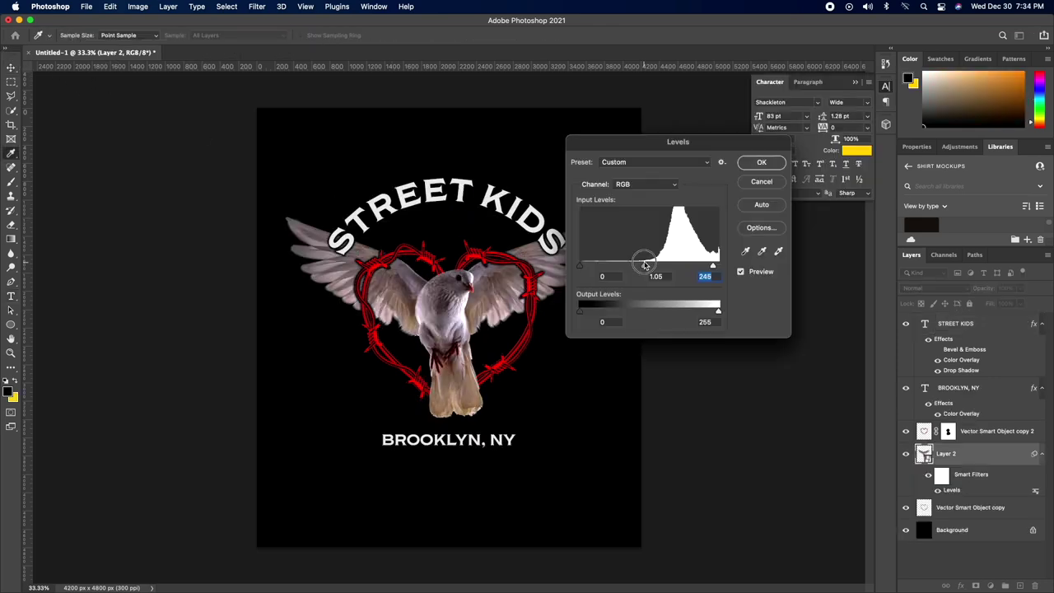
pyautogui.moveTo(650, 264); pyautogui.dragTo(598, 272)
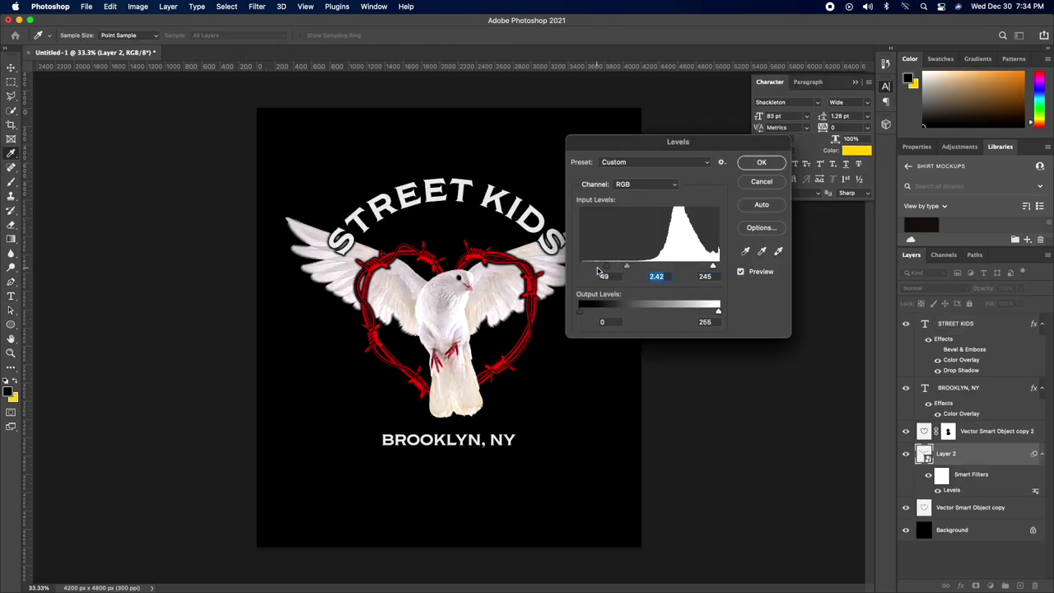
# Apply the Levels adjustment to the dove and hide the STREET KIDS and BROOKLYN, NY text.
pyautogui.click(754, 166)
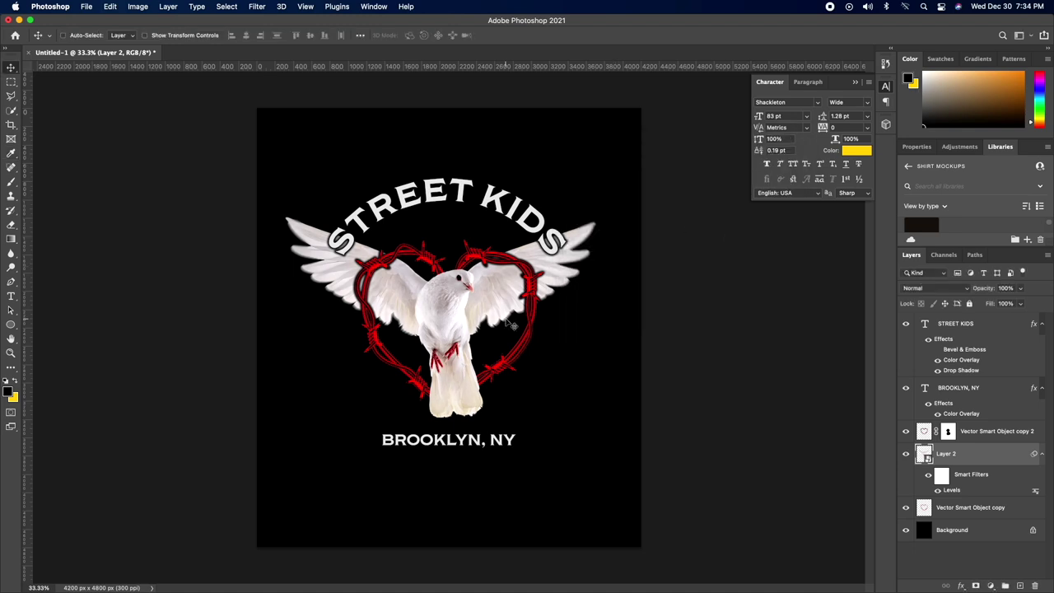
pyautogui.click(936, 338)
pyautogui.click(906, 388)
pyautogui.click(906, 323)
# Add a new line of text above the dove and set it in Moret Extrabold.
pyautogui.press('t')
pyautogui.click(360, 212)
pyautogui.write('STREET KID')
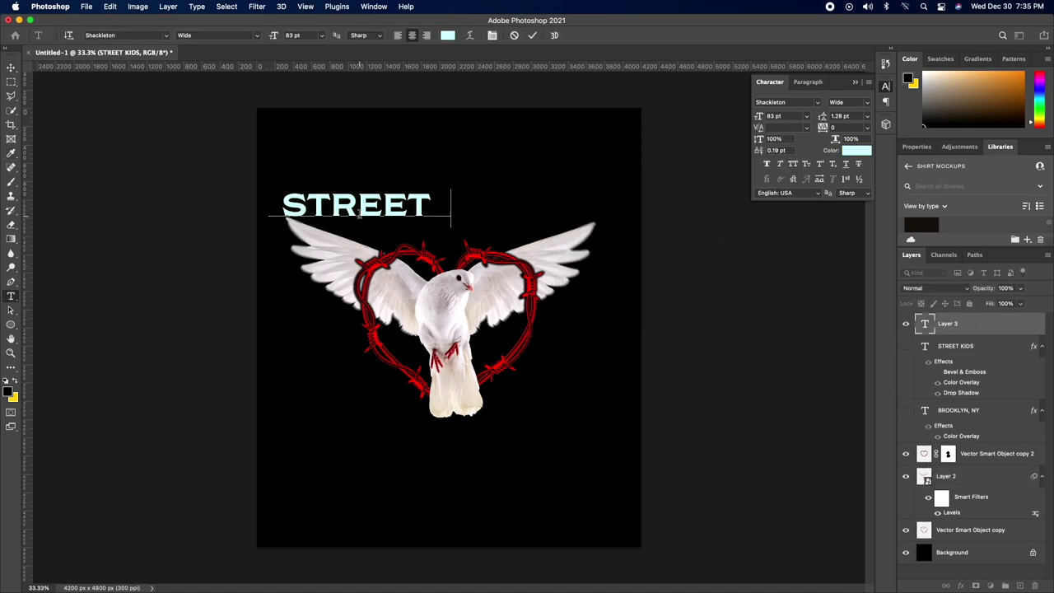
pyautogui.hotkey('ctrl', 'a')
pyautogui.click(164, 35)
pyautogui.scroll(15, 275, 329)
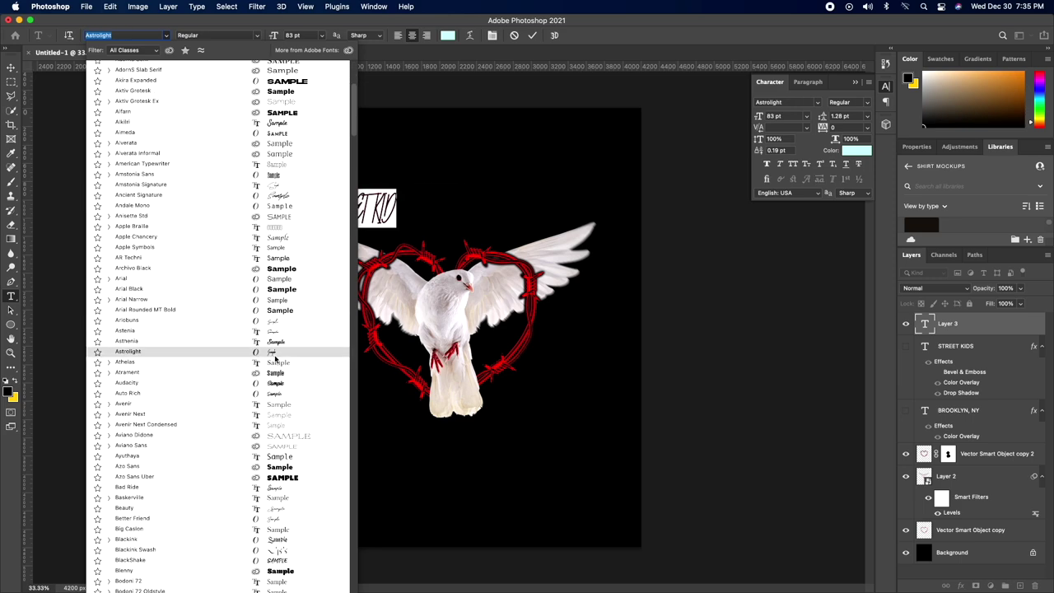
pyautogui.scroll(-20, 292, 427)
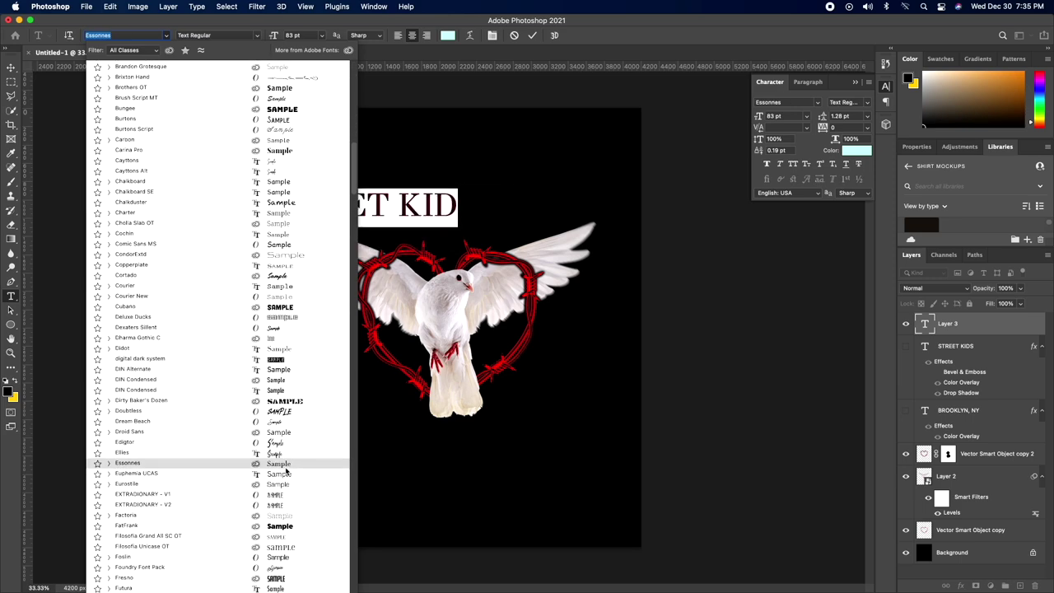
pyautogui.scroll(-15, 278, 405)
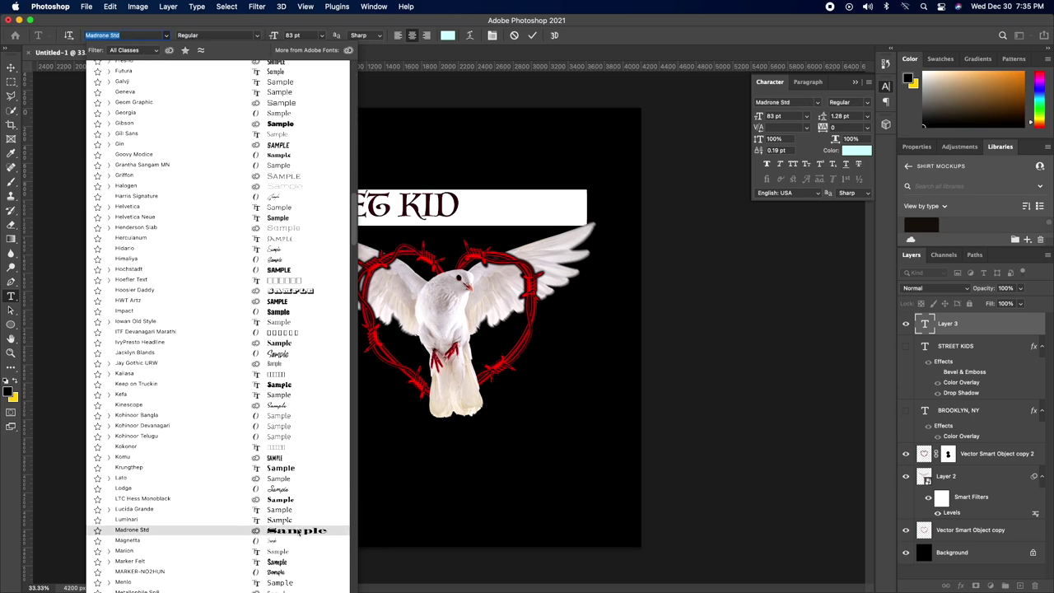
pyautogui.click(281, 514)
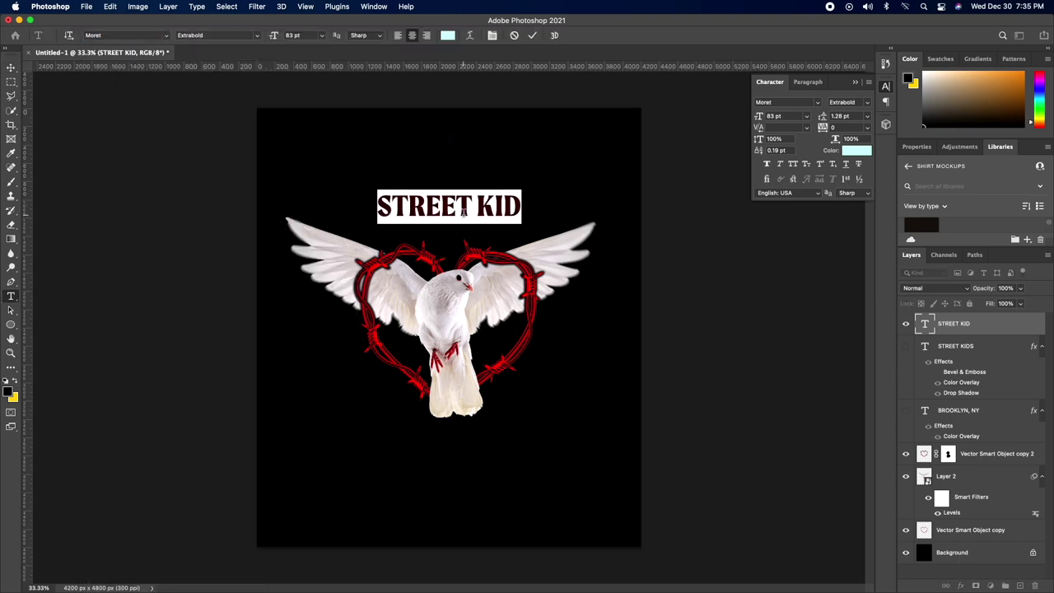
# Make the text read URBAN at 141 pt and Alt-drag a copy below the dove.
pyautogui.write('URBAN')
pyautogui.press('super+a')
pyautogui.click(292, 36)
pyautogui.write('141')
pyautogui.press('super+Return')
pyautogui.press('super+a')
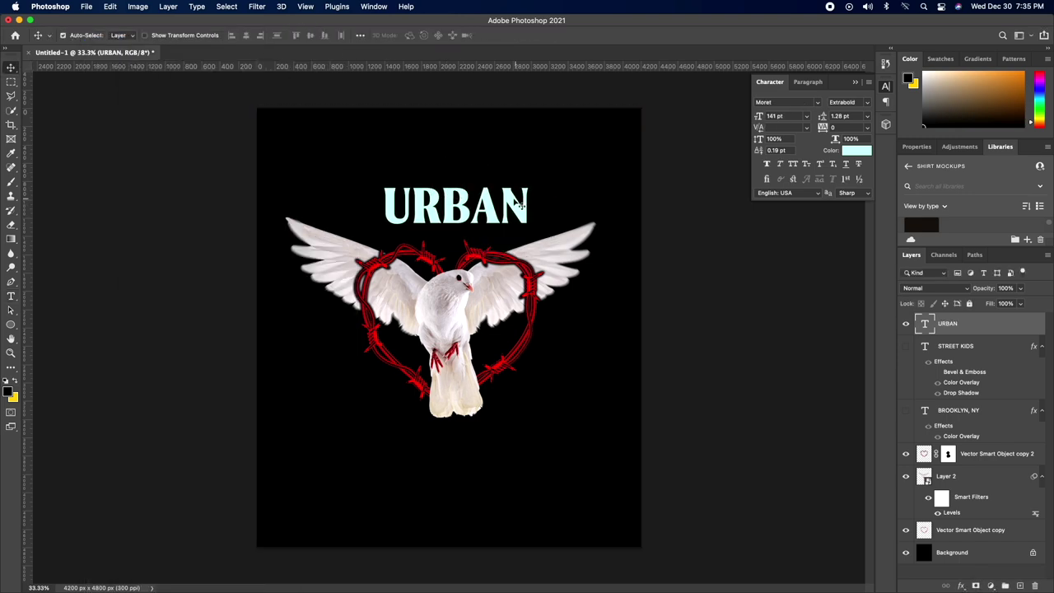
pyautogui.moveTo(449, 202); pyautogui.dragTo(449, 447)
pyautogui.doubleClick(449, 447)
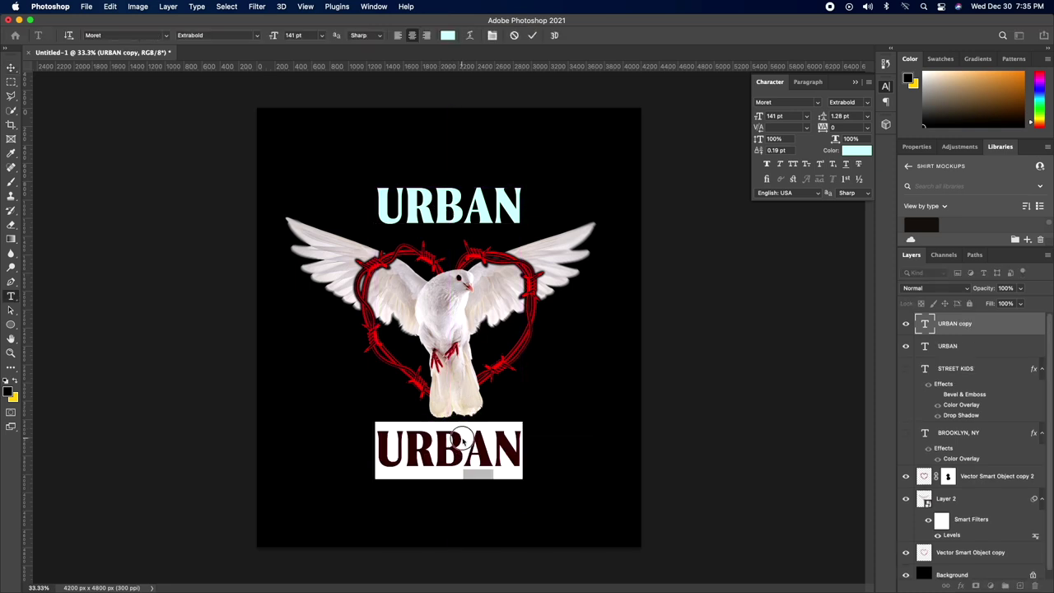
# Retype the copy as CULT and give URBAN and CULT an orange (#ffae00) Color Overlay.
pyautogui.write('CULT')
pyautogui.press('super+Return')
pyautogui.press('super+a')
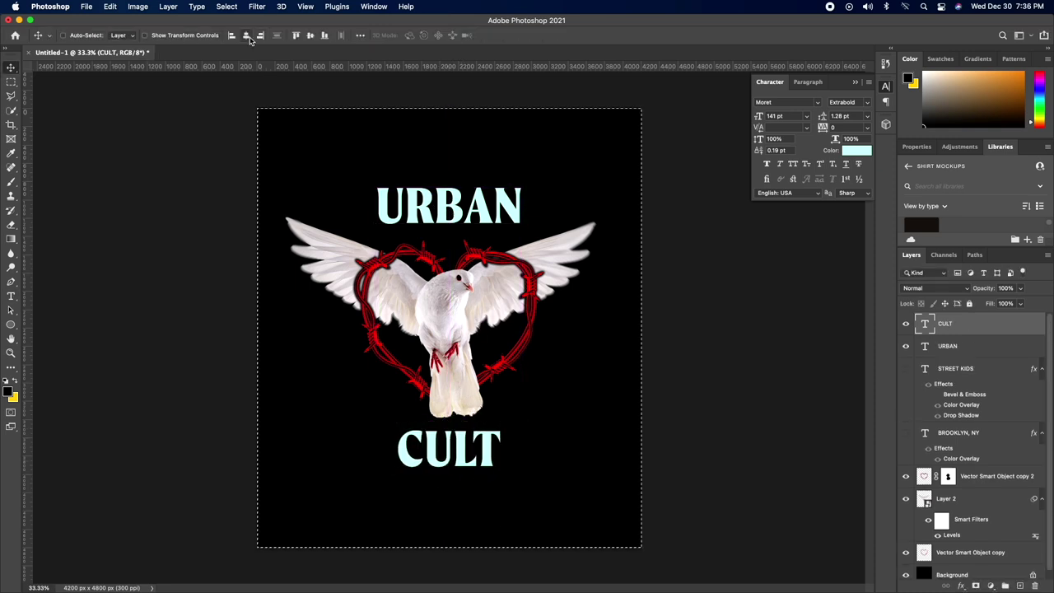
pyautogui.click(947, 346)
pyautogui.click(977, 586)
pyautogui.click(980, 520)
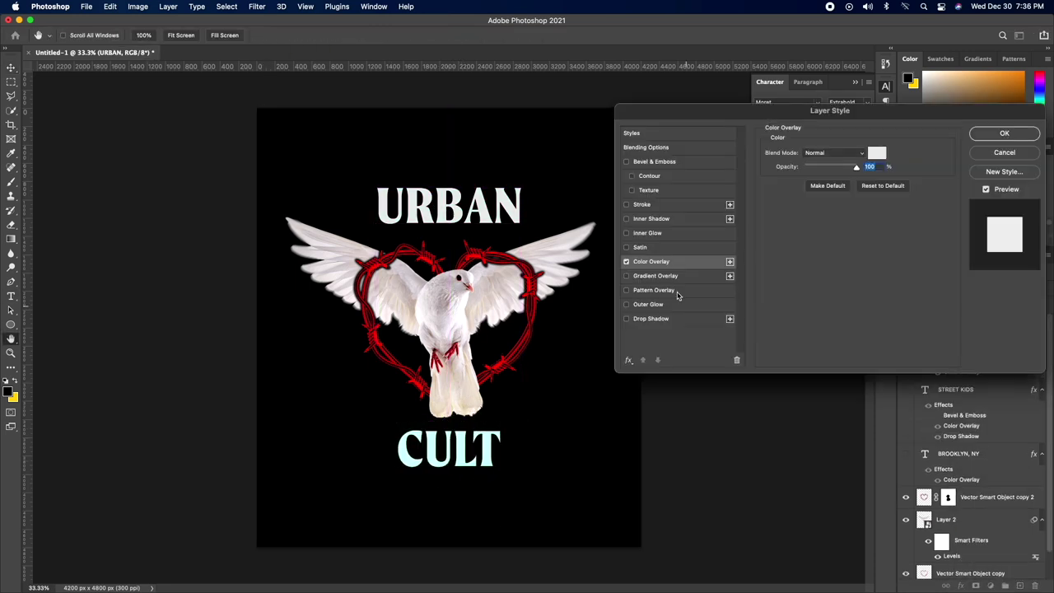
pyautogui.click(877, 152)
pyautogui.click(909, 80)
pyautogui.click(953, 361)
pyautogui.press('Return')
pyautogui.moveTo(943, 360); pyautogui.dragTo(943, 327)
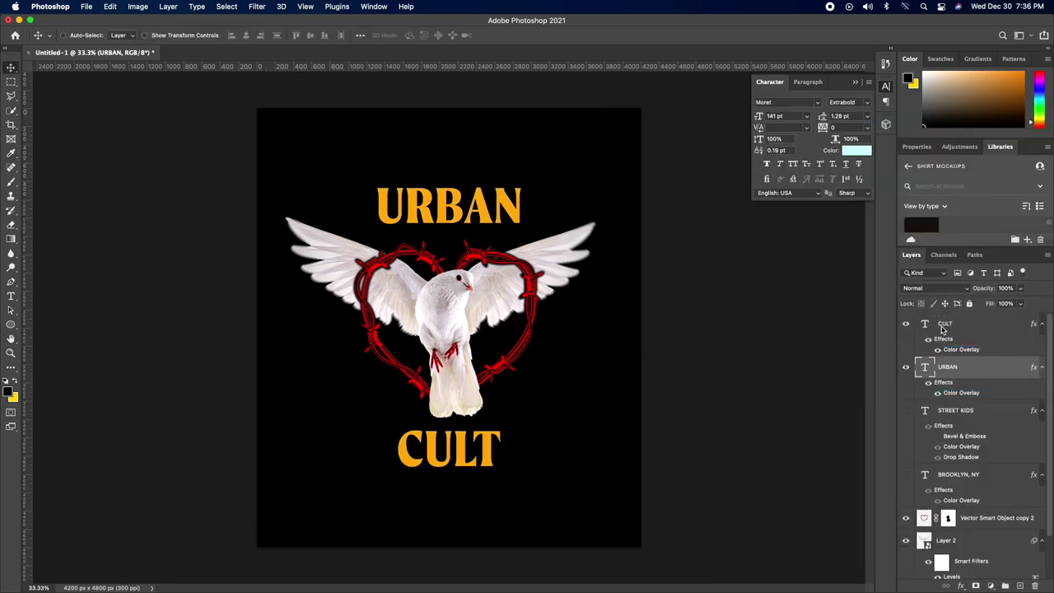
# Scale URBAN and CULT together and place them stacked above the dove.
pyautogui.moveTo(536, 206); pyautogui.dragTo(515, 173)
pyautogui.keyDown('shift'); pyautogui.click(945, 324); pyautogui.keyUp('shift')
pyautogui.press('super+t')
pyautogui.moveTo(462, 201); pyautogui.dragTo(478, 429)
pyautogui.hotkey('ctrl', 'z')
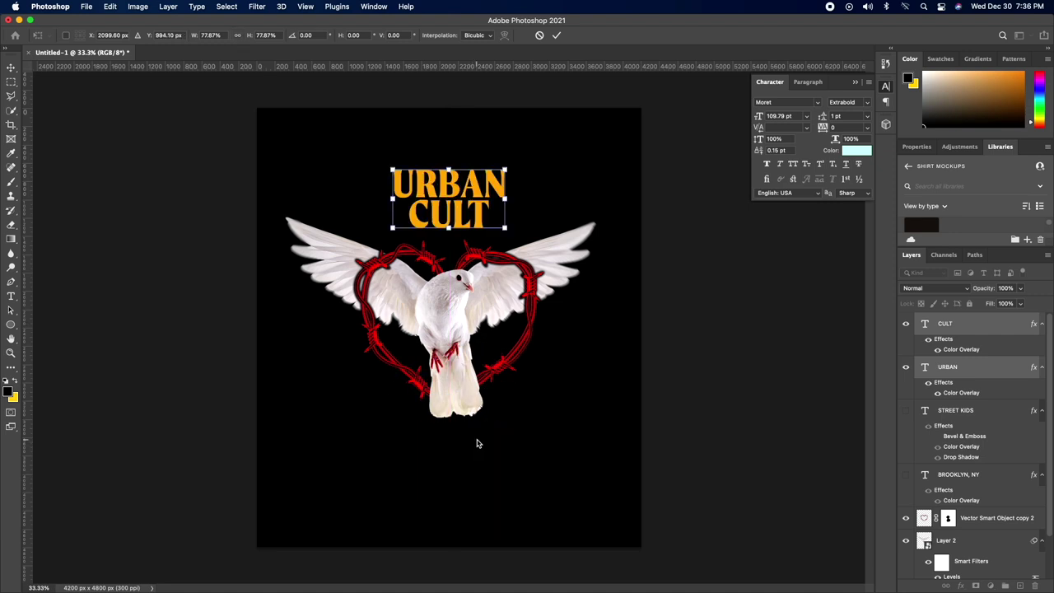
pyautogui.press('Return')
# Warp URBAN with an Arc Lower style, enlarge it, and delete the red heart layer.
pyautogui.rightClick(438, 216)
pyautogui.click(445, 197)
pyautogui.press('super+t')
pyautogui.rightClick(444, 192)
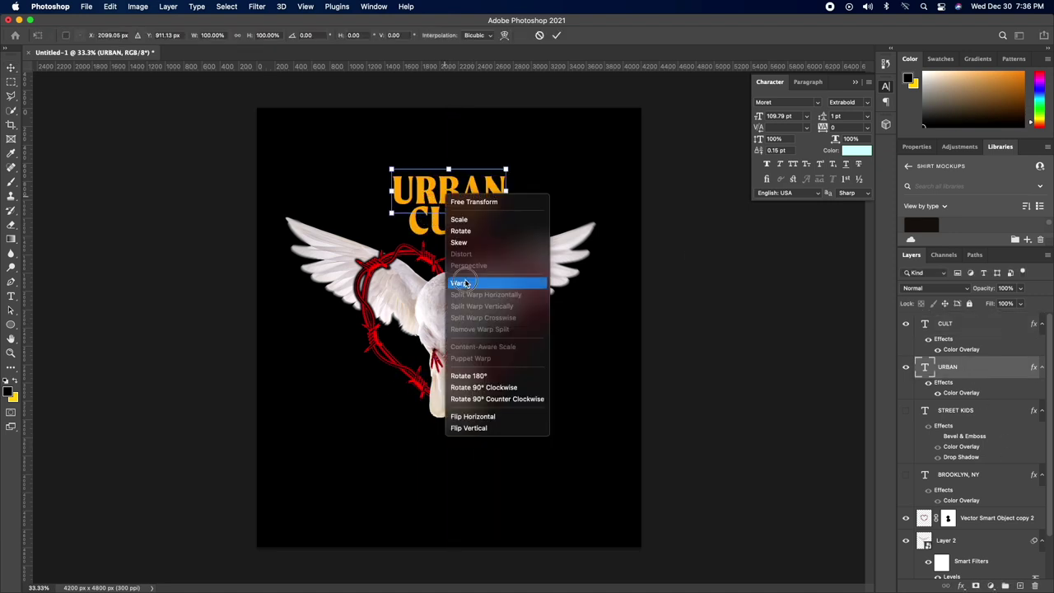
pyautogui.click(470, 281)
pyautogui.click(272, 35)
pyautogui.click(267, 45)
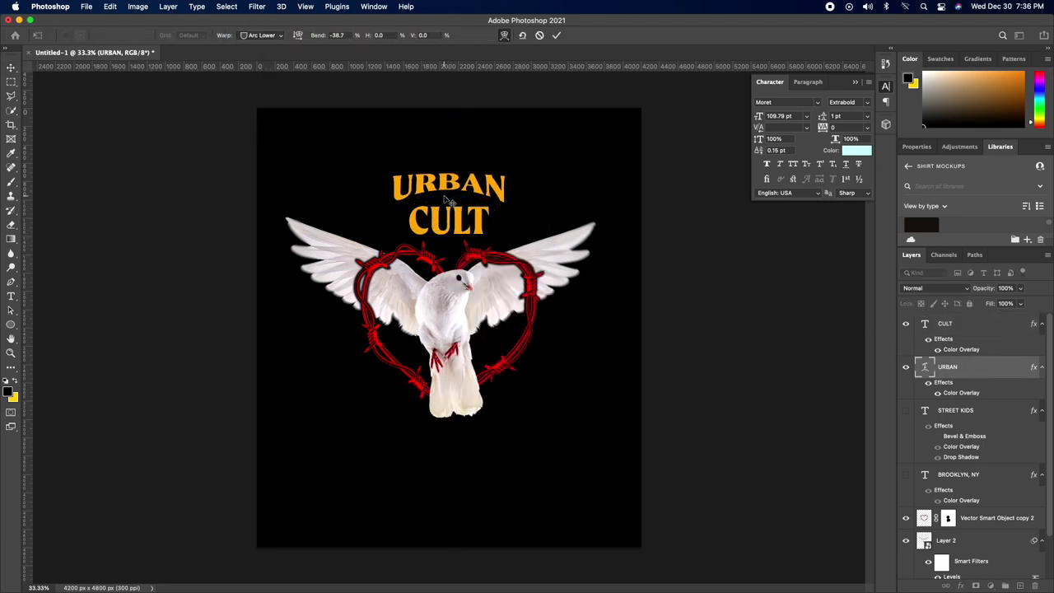
pyautogui.click(505, 34)
pyautogui.moveTo(506, 169); pyautogui.dragTo(551, 158)
pyautogui.press('Return')
pyautogui.press('super+t')
pyautogui.press('Return')
pyautogui.click(989, 518)
pyautogui.press('Delete')
# Raise the dove so its wings overlap URBAN CULT, and move Layer 2 copy above the text.
pyautogui.moveTo(450, 284); pyautogui.dragTo(451, 266)
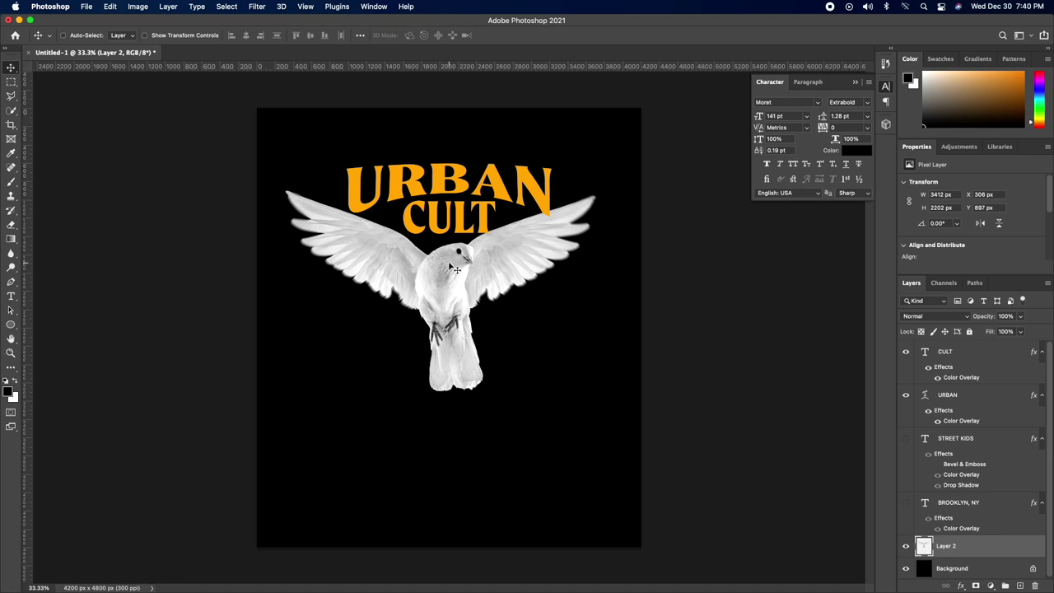
pyautogui.moveTo(511, 331); pyautogui.dragTo(506, 307)
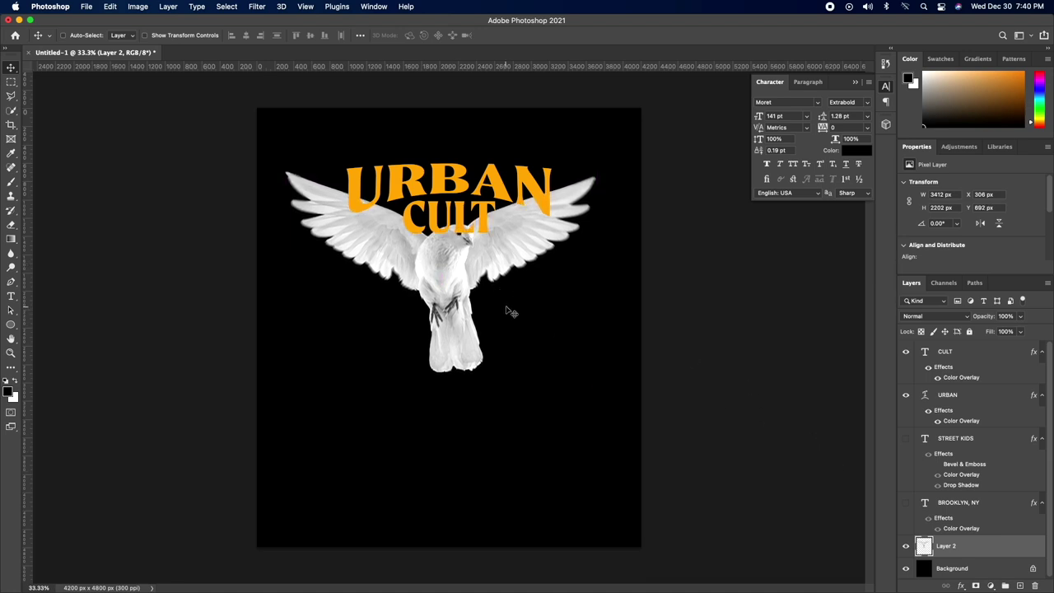
pyautogui.moveTo(931, 547); pyautogui.dragTo(953, 353)
# Give Layer 2 copy an Outer Glow of size 92 at 100% opacity and mask it off the U and N.
pyautogui.doubleClick(952, 352)
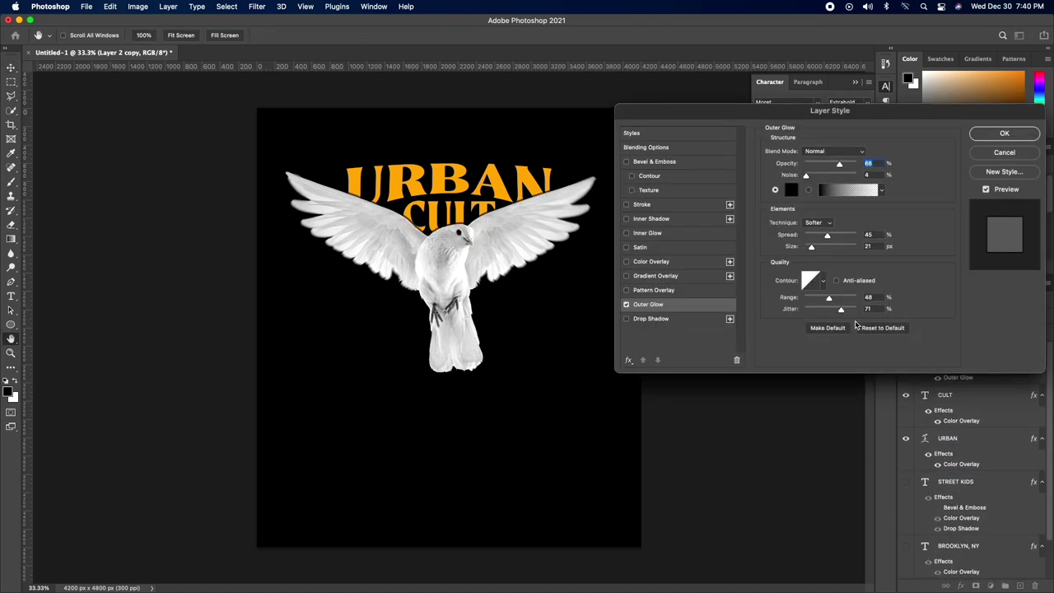
pyautogui.moveTo(813, 247)
pyautogui.mouseDown()
pyautogui.moveTo(808, 238)
pyautogui.moveTo(827, 247)
pyautogui.mouseUp()
pyautogui.moveTo(839, 164); pyautogui.dragTo(857, 164)
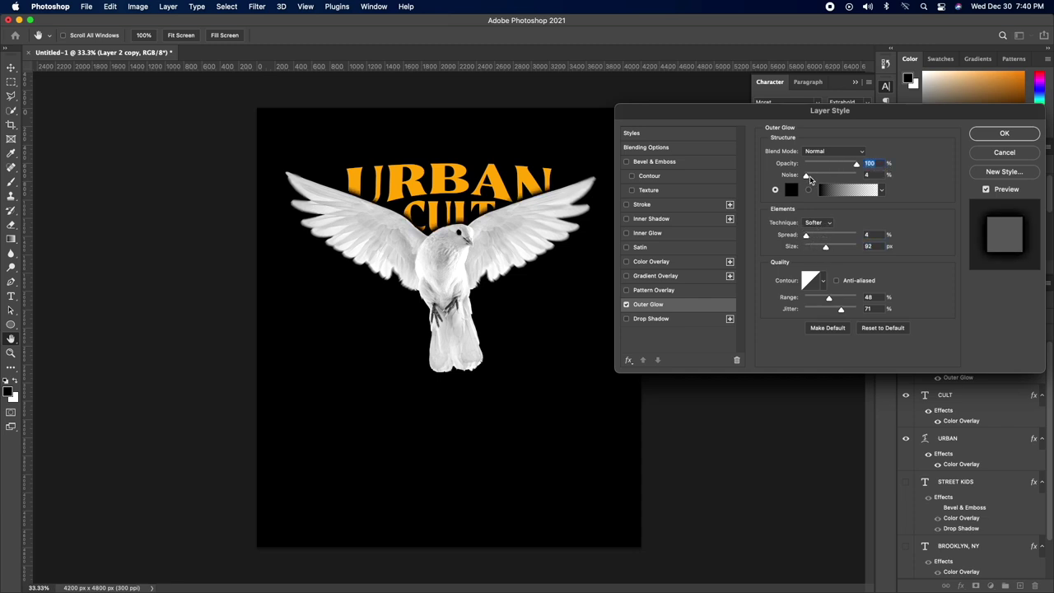
pyautogui.click(1004, 135)
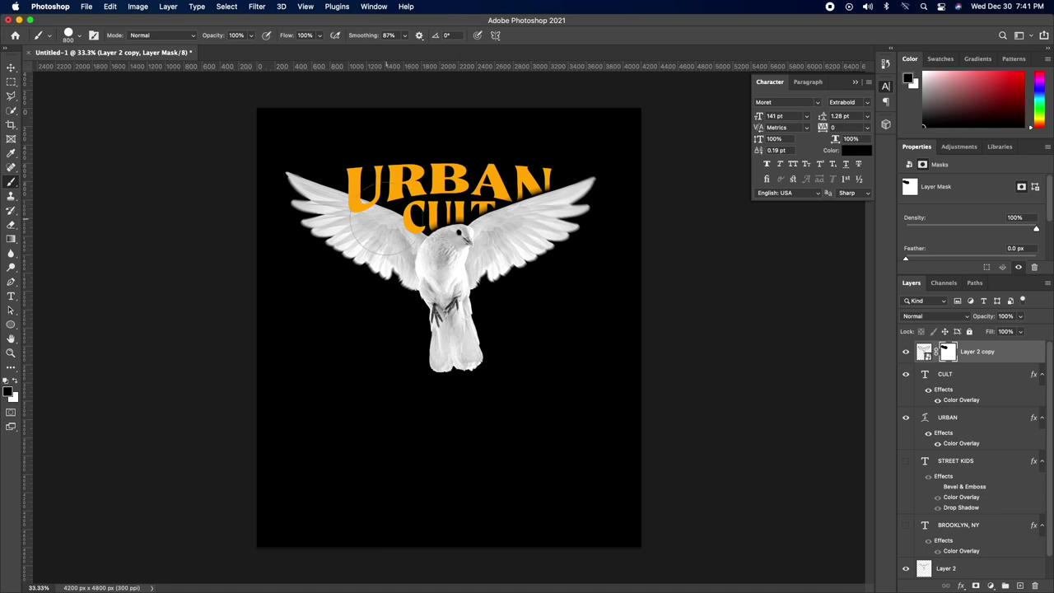
pyautogui.moveTo(383, 231); pyautogui.dragTo(392, 230)
pyautogui.moveTo(365, 188)
pyautogui.mouseDown()
pyautogui.moveTo(337, 181)
pyautogui.moveTo(525, 177)
pyautogui.moveTo(532, 216)
pyautogui.mouseUp()
# Give URBAN a black Outer Glow with wider spread, and move the barbed-wire heart up around the dove.
pyautogui.press('v')
pyautogui.click(948, 418)
pyautogui.click(962, 585)
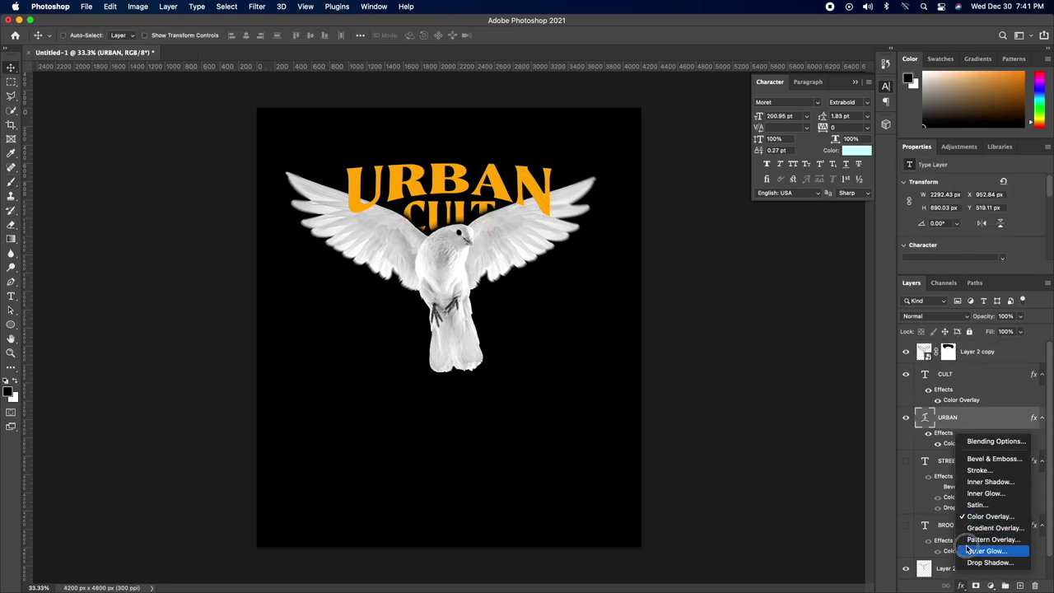
pyautogui.click(971, 550)
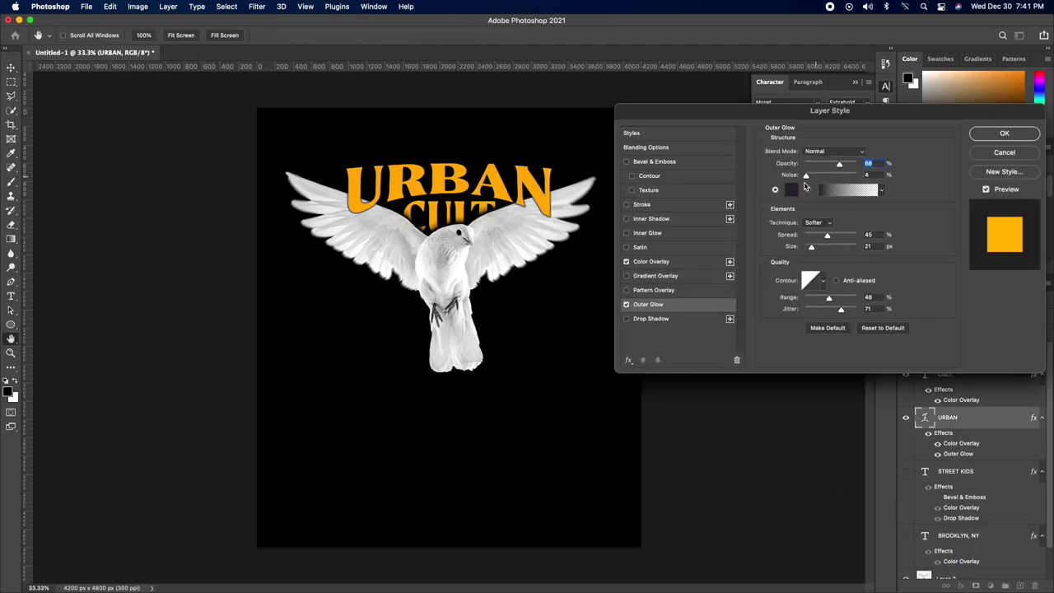
pyautogui.click(791, 190)
pyautogui.click(706, 505)
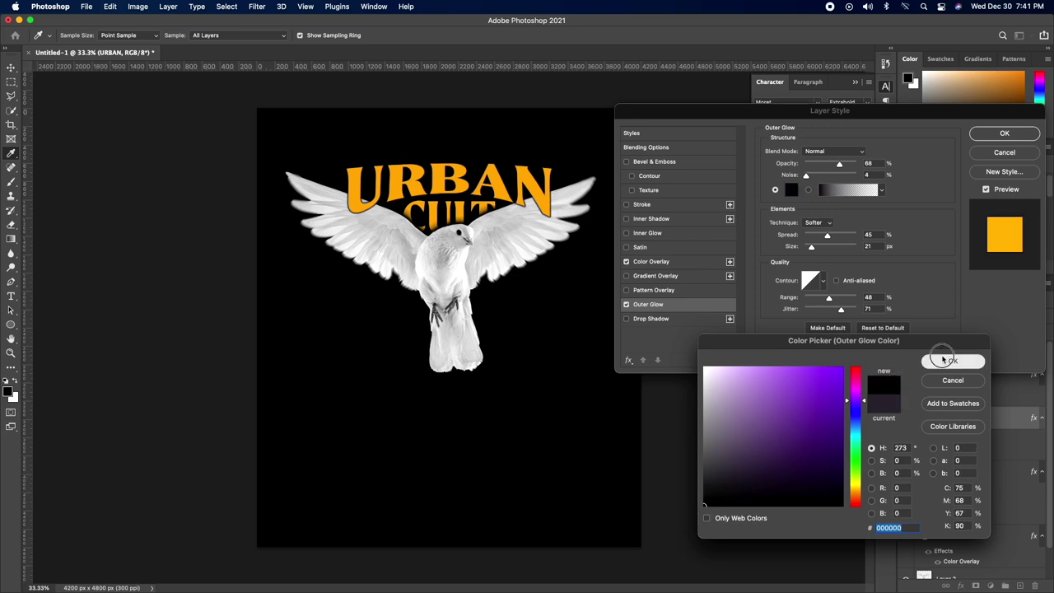
pyautogui.click(953, 361)
pyautogui.moveTo(828, 235); pyautogui.dragTo(842, 237)
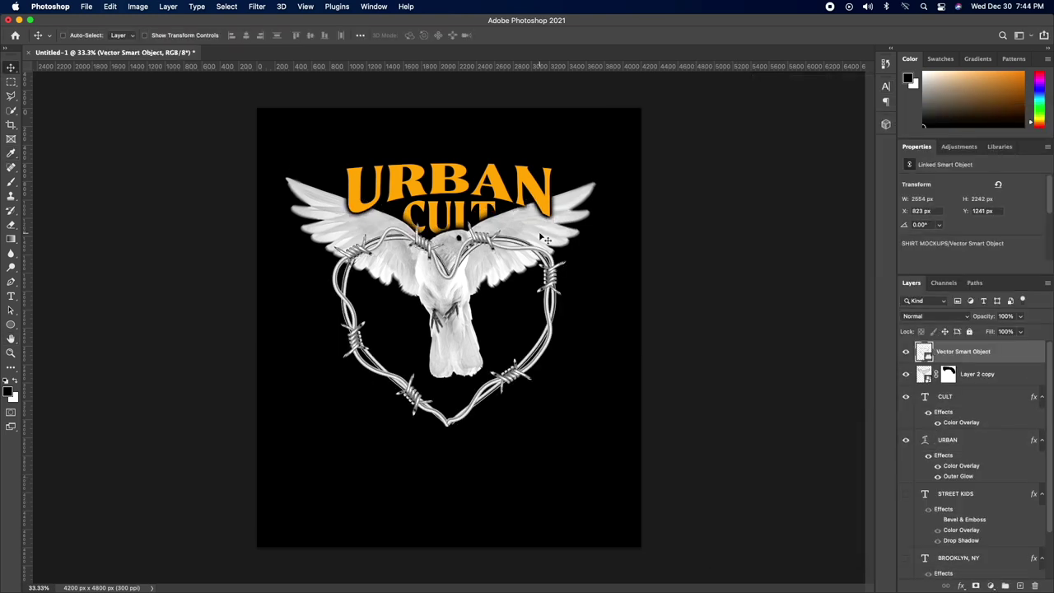
pyautogui.moveTo(515, 317); pyautogui.dragTo(515, 225)
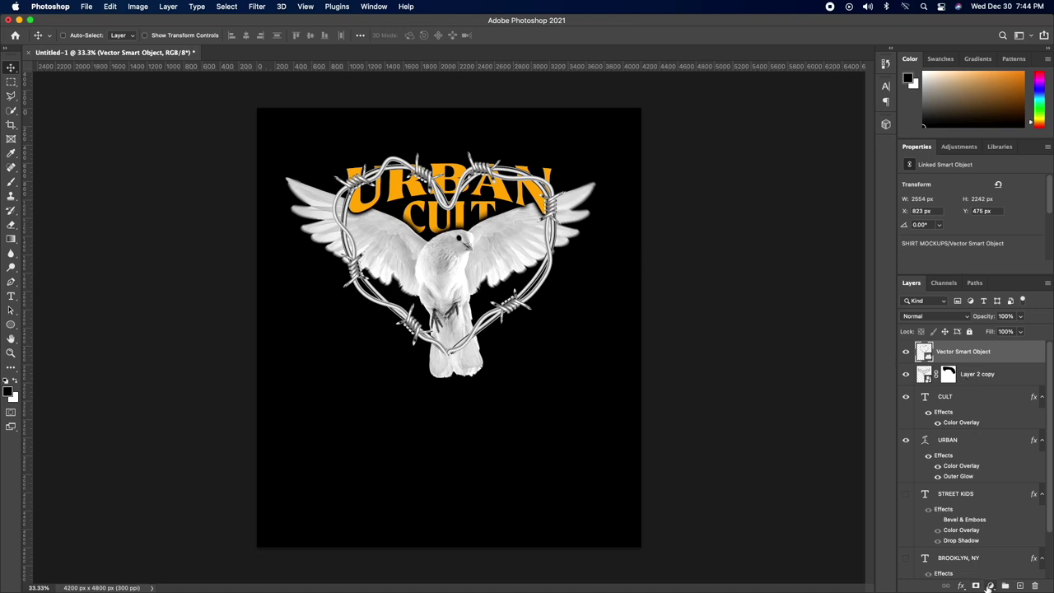
# Convert the heart layer to an embedded smart object; add a Color Balance adjustment, then delete it.
pyautogui.rightClick(989, 356)
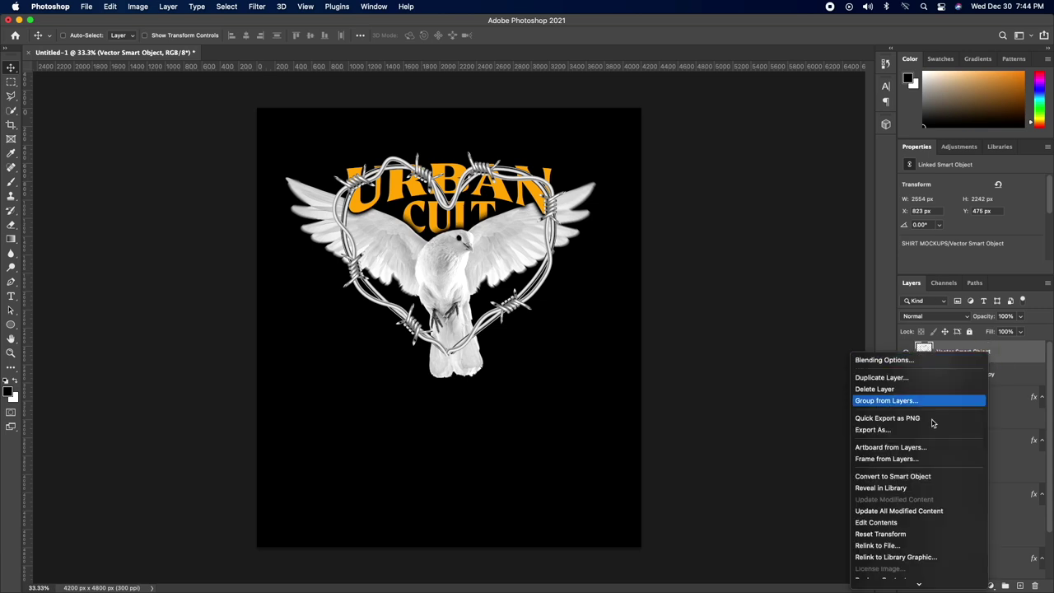
pyautogui.click(913, 478)
pyautogui.click(991, 586)
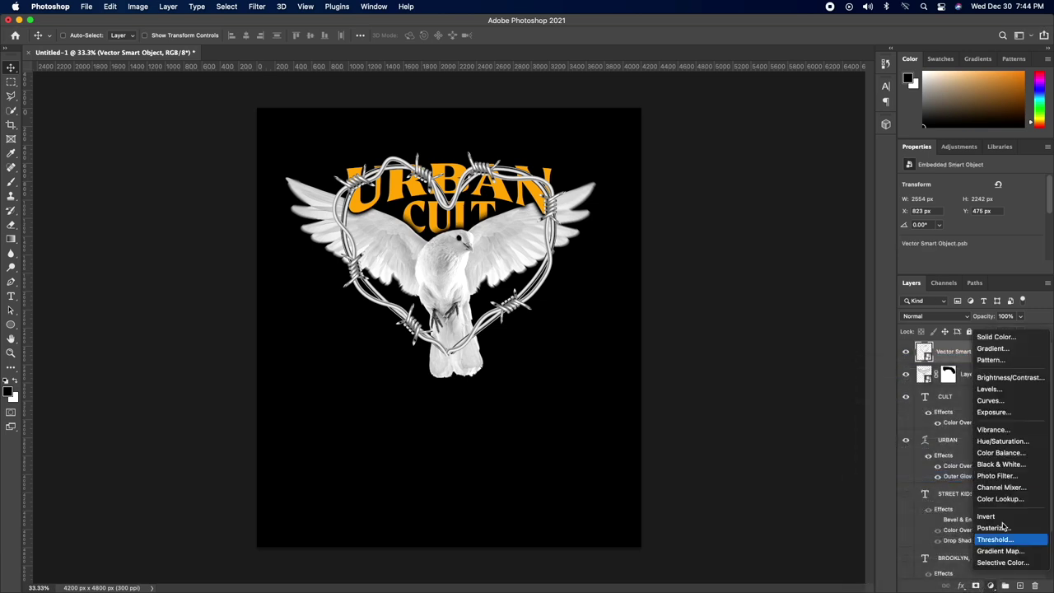
pyautogui.click(1006, 456)
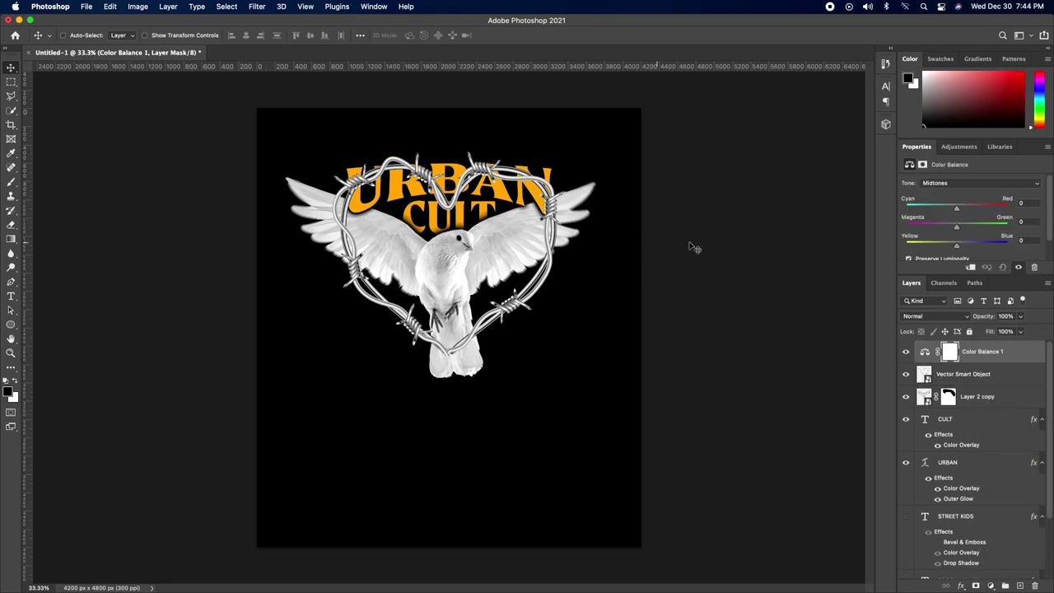
pyautogui.scroll(-2, 930, 241)
pyautogui.scroll(2, 937, 240)
pyautogui.moveTo(962, 350); pyautogui.dragTo(951, 355)
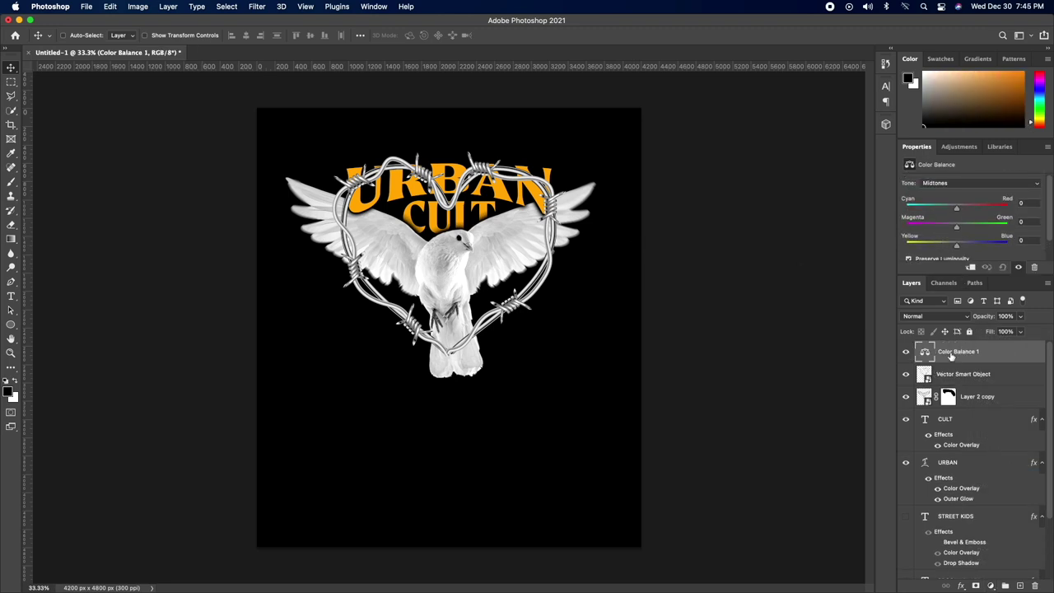
pyautogui.press('Delete')
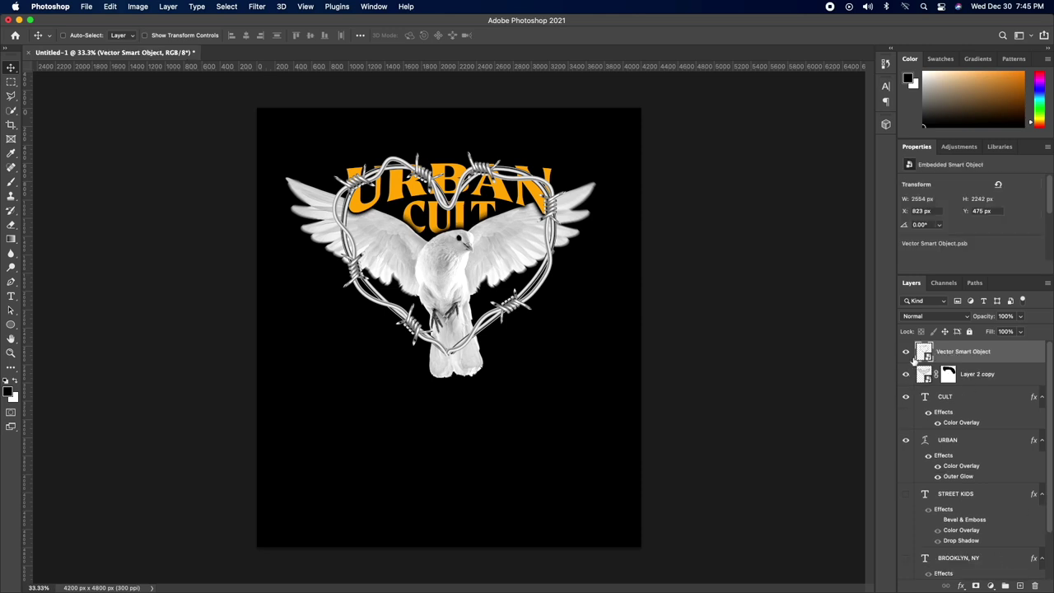
# Tint the heart pink with a clipped Colorize Hue/Saturation (hue 348, saturation 100) and move it below Layer 2 copy.
pyautogui.click(906, 352)
pyautogui.click(906, 352)
pyautogui.click(991, 586)
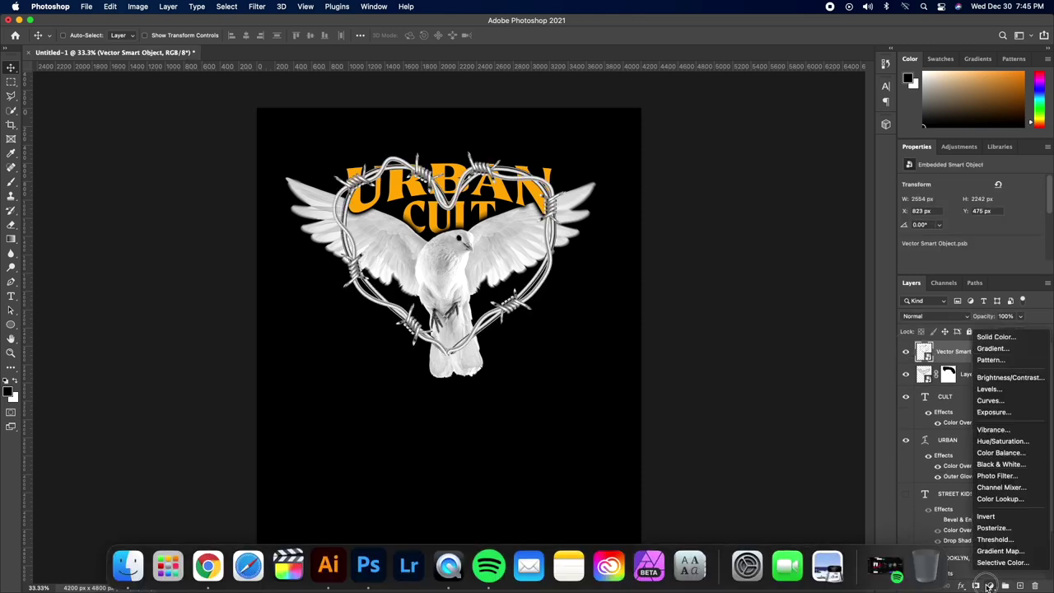
pyautogui.click(1009, 443)
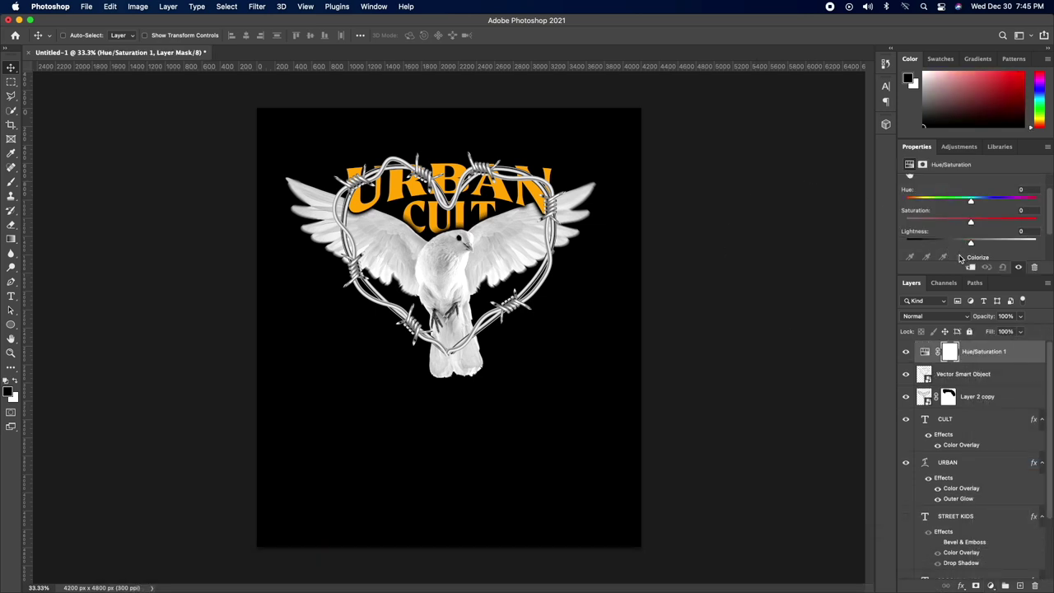
pyautogui.click(960, 258)
pyautogui.moveTo(940, 222); pyautogui.dragTo(1050, 223)
pyautogui.scroll(1, 983, 226)
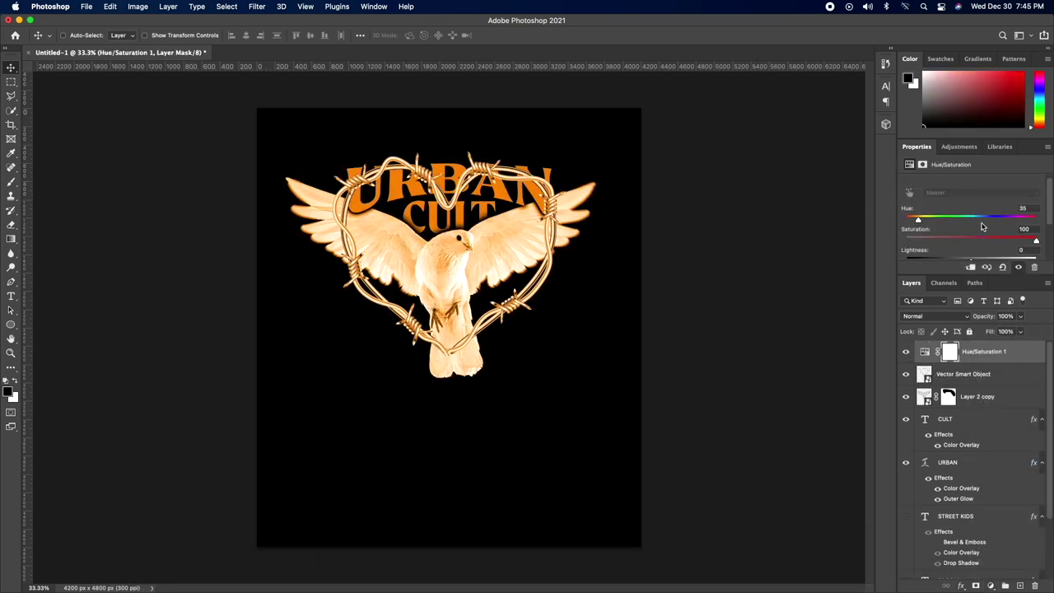
pyautogui.moveTo(925, 216); pyautogui.dragTo(980, 218)
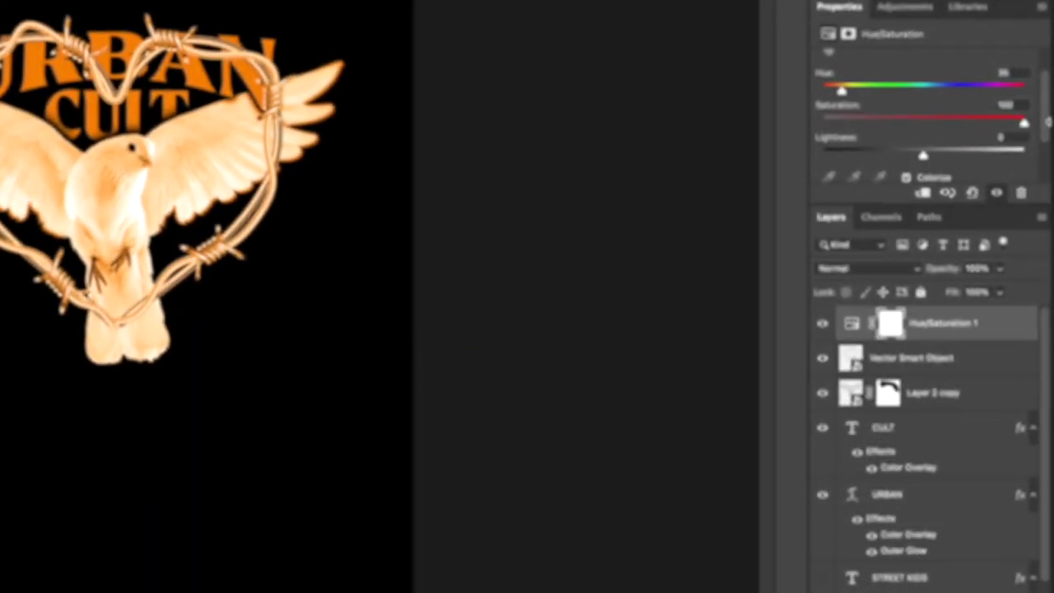
pyautogui.scroll(1, 898, 99)
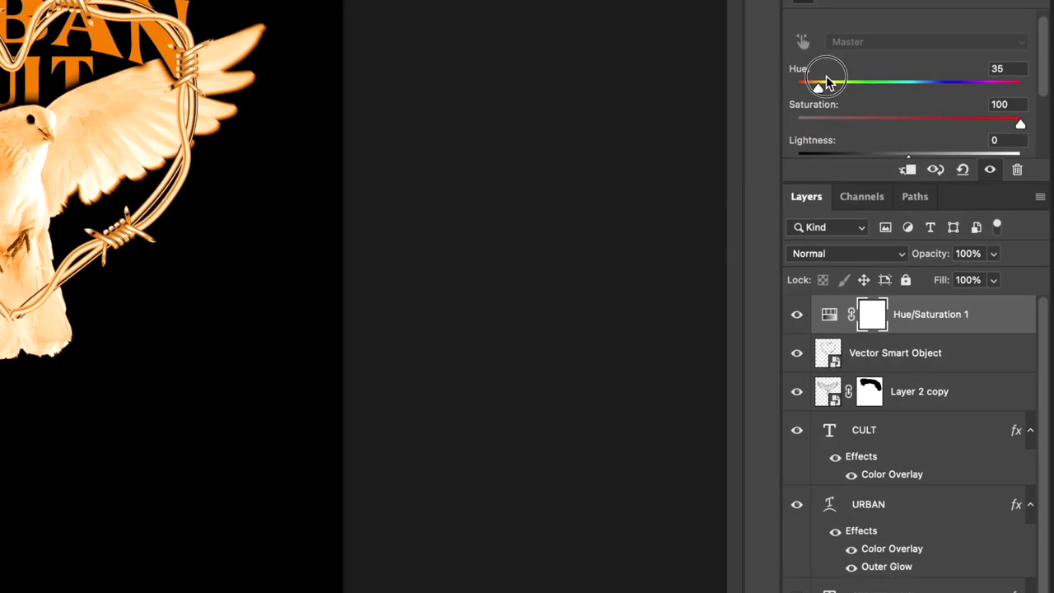
pyautogui.moveTo(877, 85); pyautogui.dragTo(1016, 91)
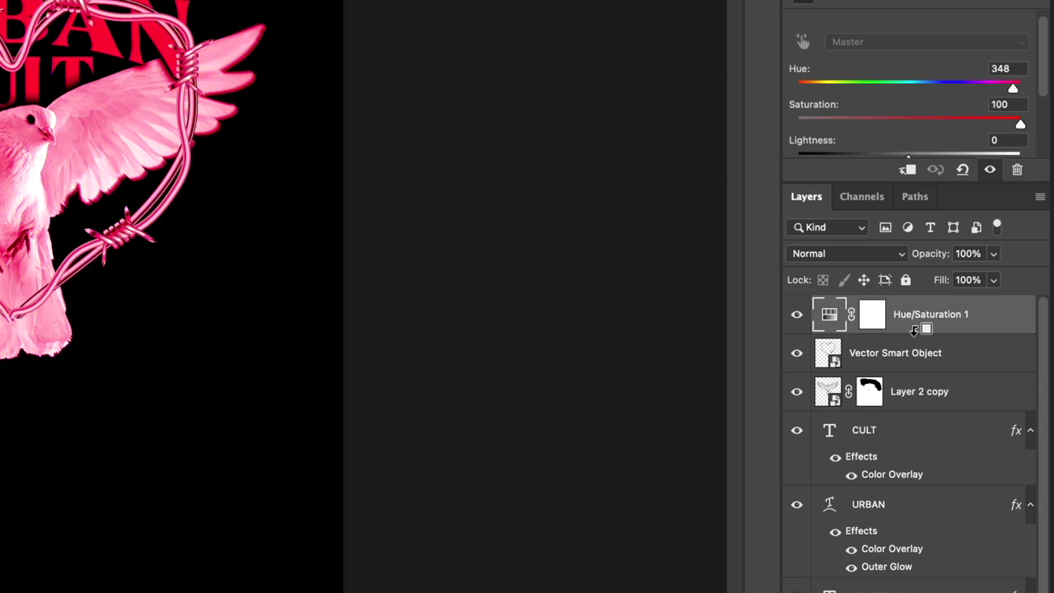
pyautogui.keyDown('alt'); pyautogui.click(921, 333); pyautogui.keyUp('alt')
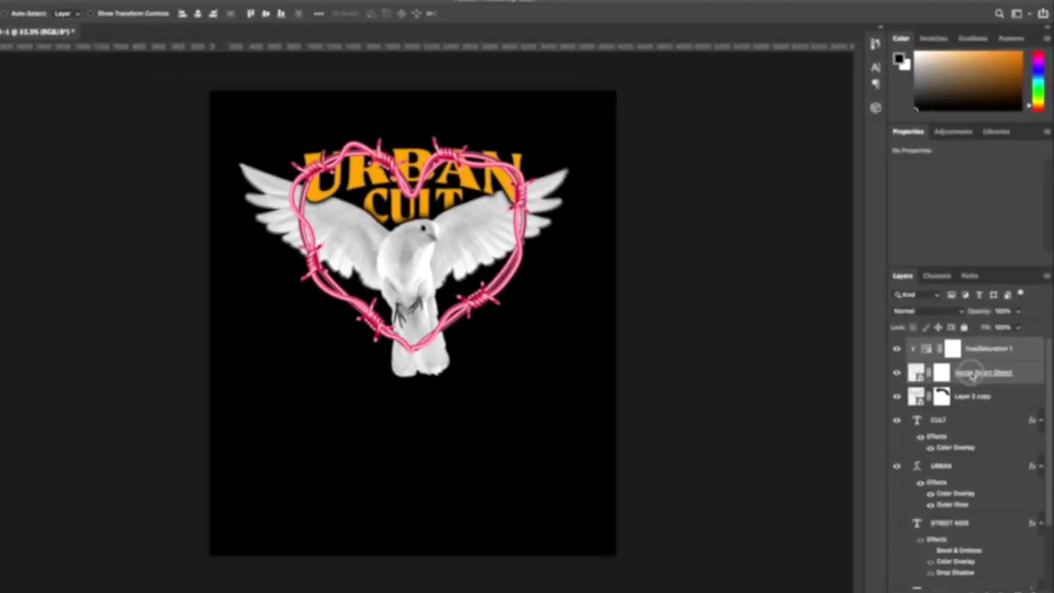
pyautogui.moveTo(975, 375); pyautogui.dragTo(962, 499)
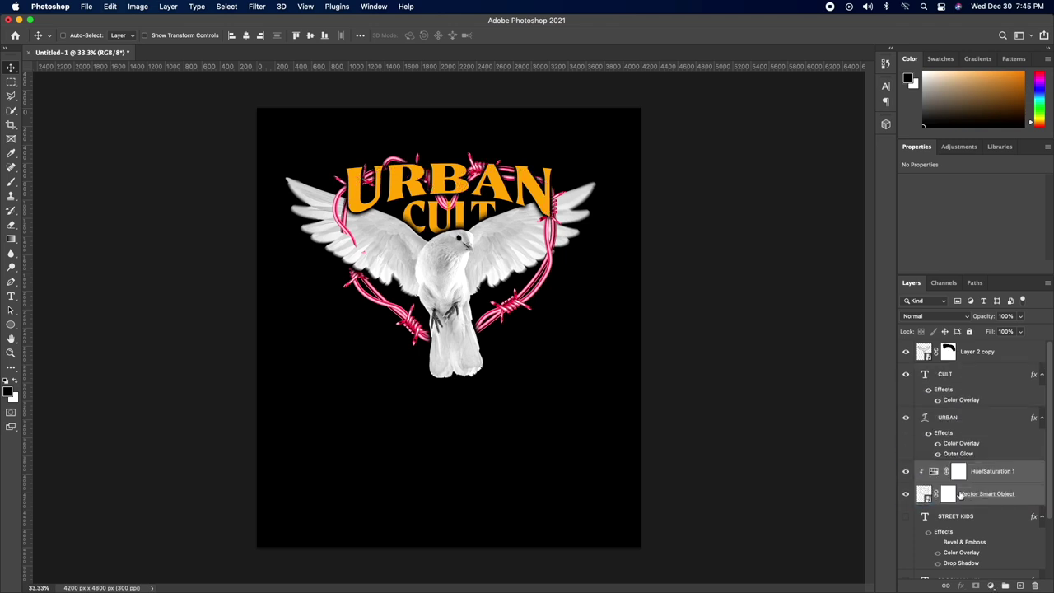
# Group the heart with its tint above BROOKLYN, NY, then move chain copy to the top as a smart object.
pyautogui.moveTo(961, 494); pyautogui.dragTo(963, 560)
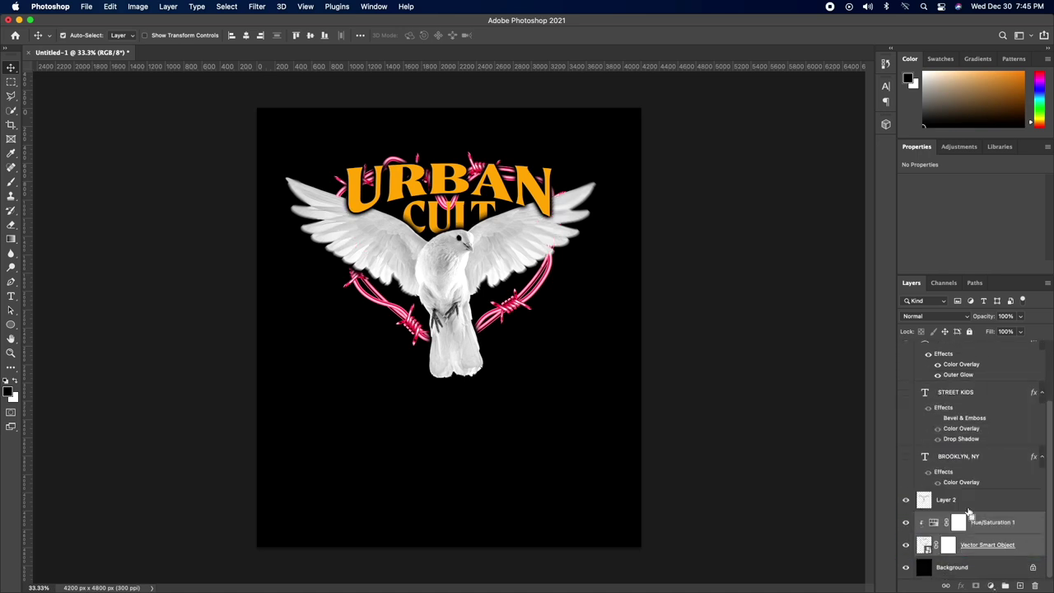
pyautogui.hotkey('ctrl', 'g')
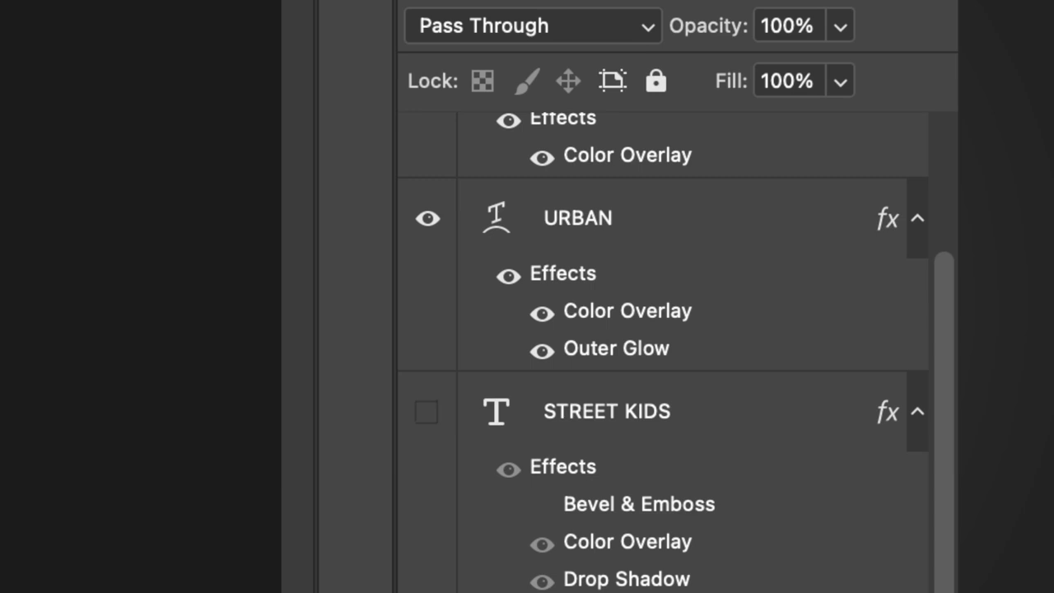
pyautogui.moveTo(623, 218); pyautogui.dragTo(631, 137)
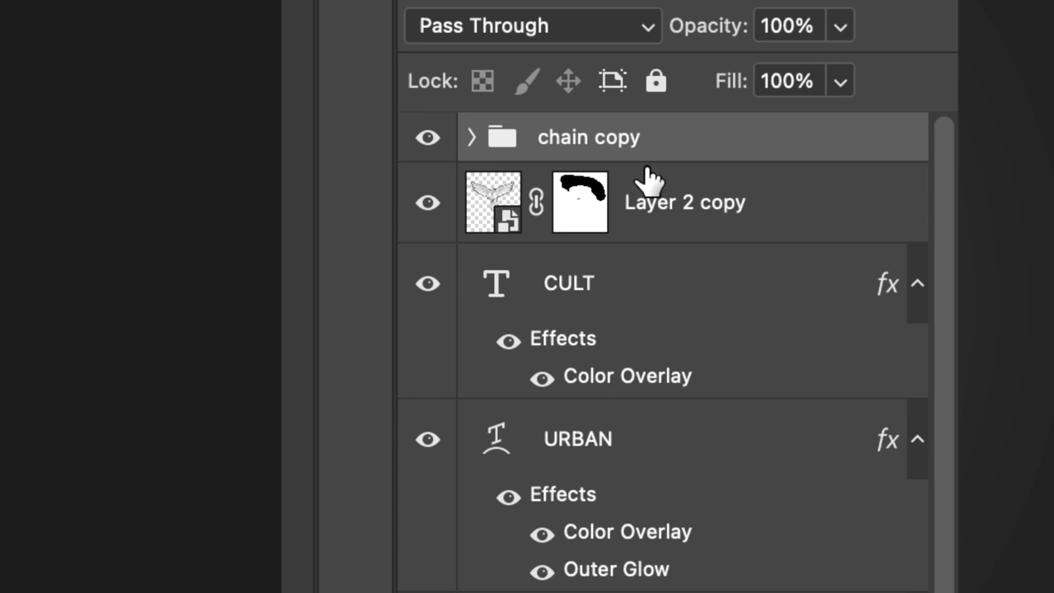
pyautogui.rightClick(669, 132)
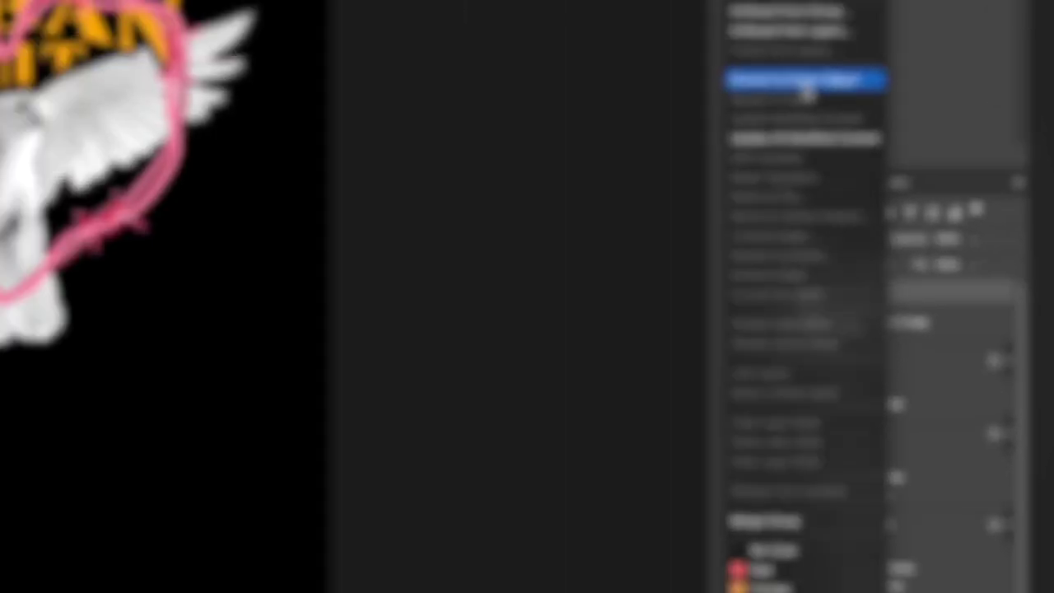
pyautogui.click(803, 78)
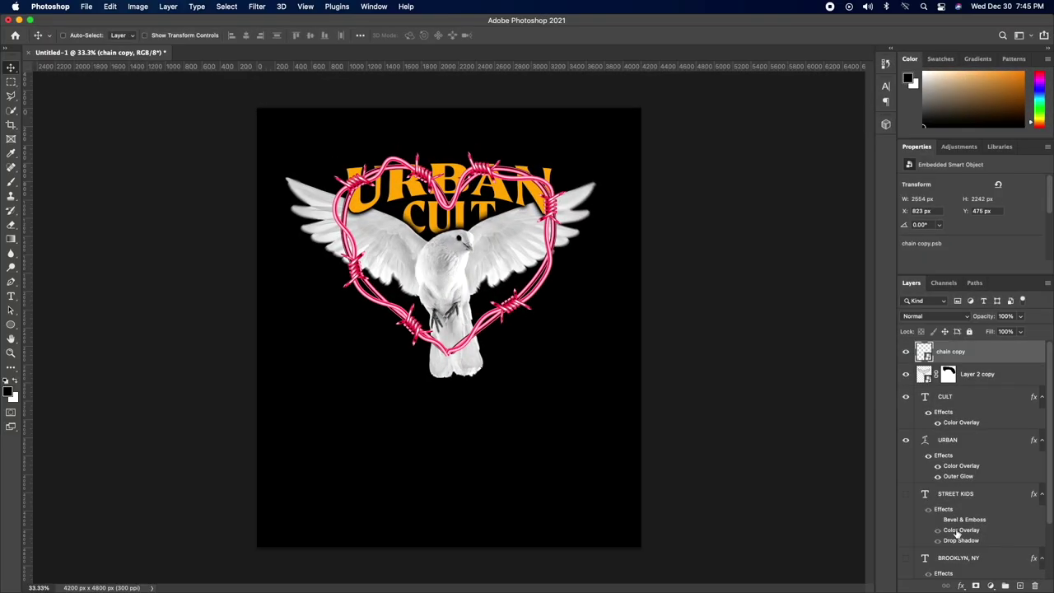
# Add a layer mask and Outer Glow to chain copy, then paint black over the chain crossing URBAN.
pyautogui.click(975, 586)
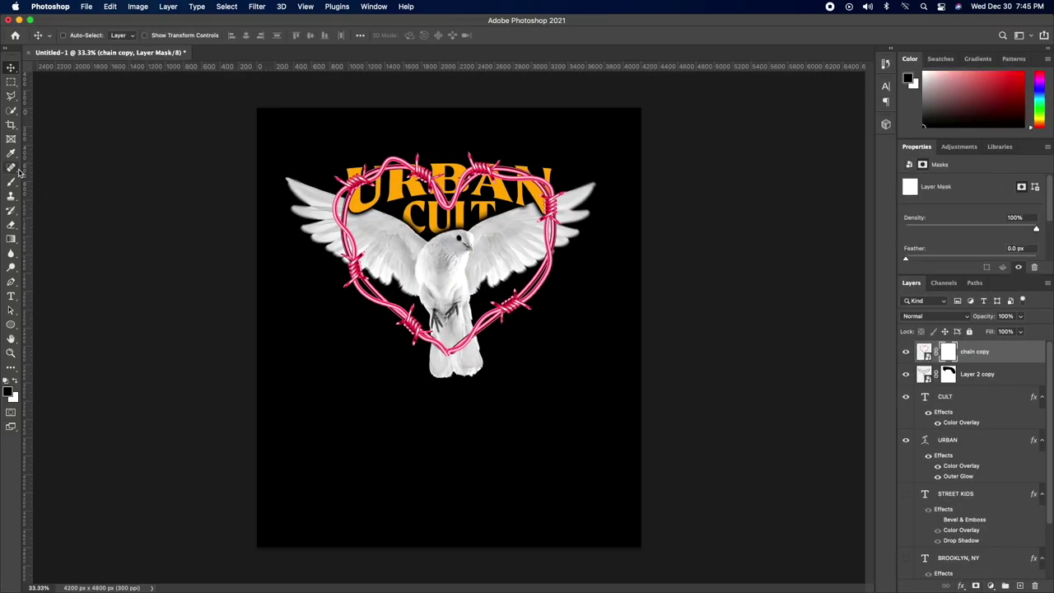
pyautogui.click(962, 586)
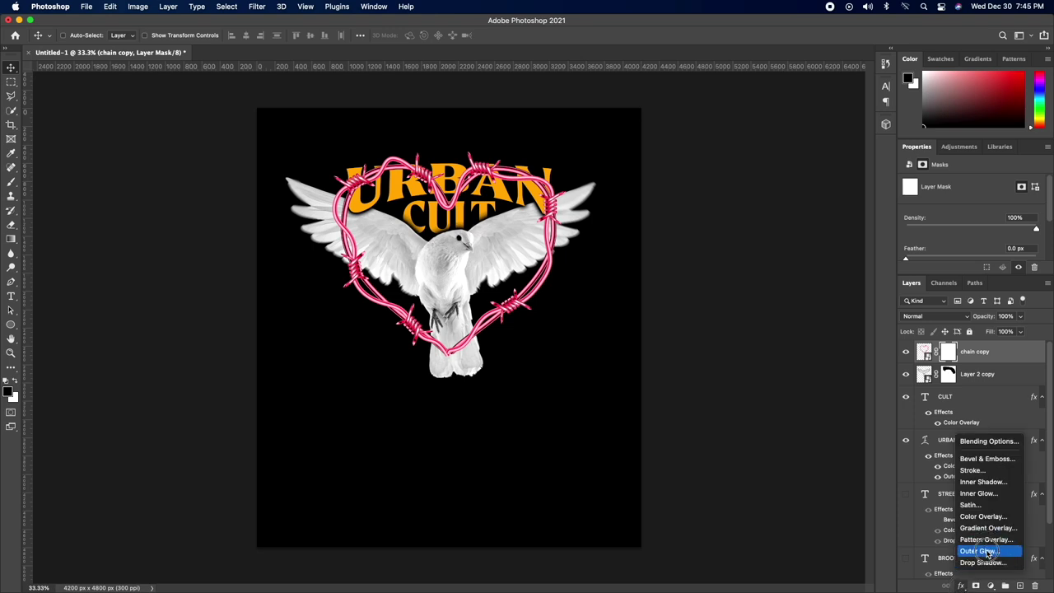
pyautogui.click(943, 548)
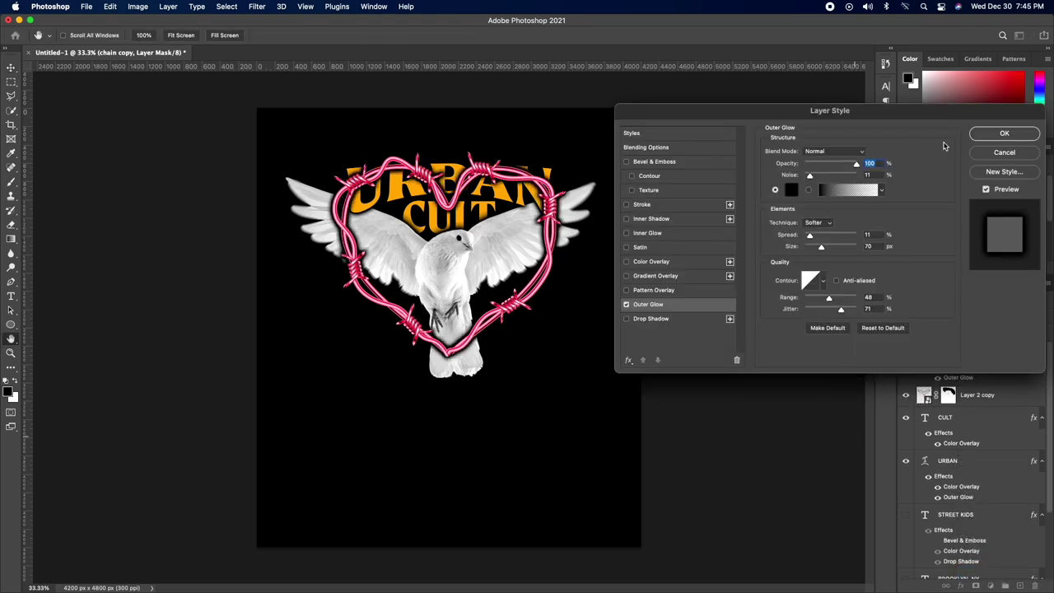
pyautogui.click(990, 139)
pyautogui.press('b')
pyautogui.moveTo(437, 198)
pyautogui.mouseDown()
pyautogui.moveTo(433, 168)
pyautogui.moveTo(396, 152)
pyautogui.moveTo(453, 156)
pyautogui.mouseUp()
pyautogui.hotkey('ctrl', 'z')
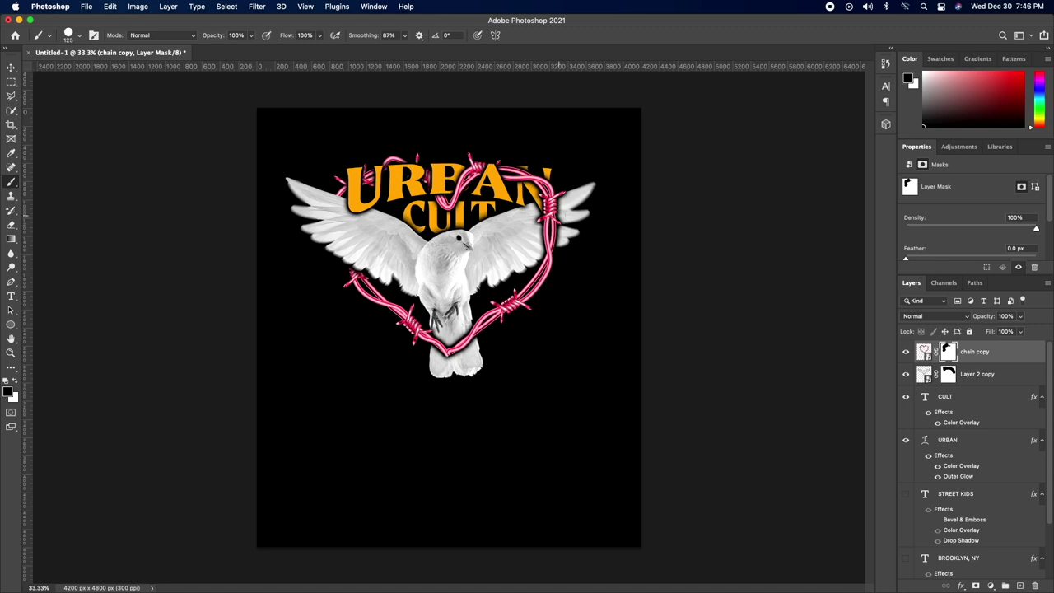
# Repaint chain copy's mask, revealing the chain over URBAN and tucking it behind the left wing.
pyautogui.moveTo(540, 191)
pyautogui.mouseDown()
pyautogui.moveTo(537, 170)
pyautogui.moveTo(524, 181)
pyautogui.moveTo(551, 179)
pyautogui.mouseUp()
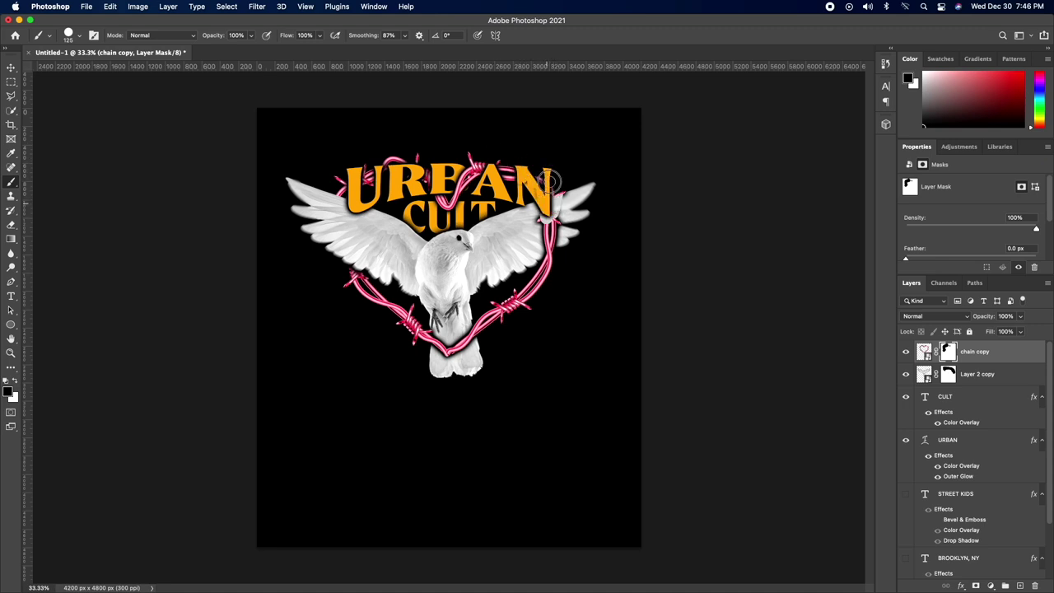
pyautogui.press('super+z')
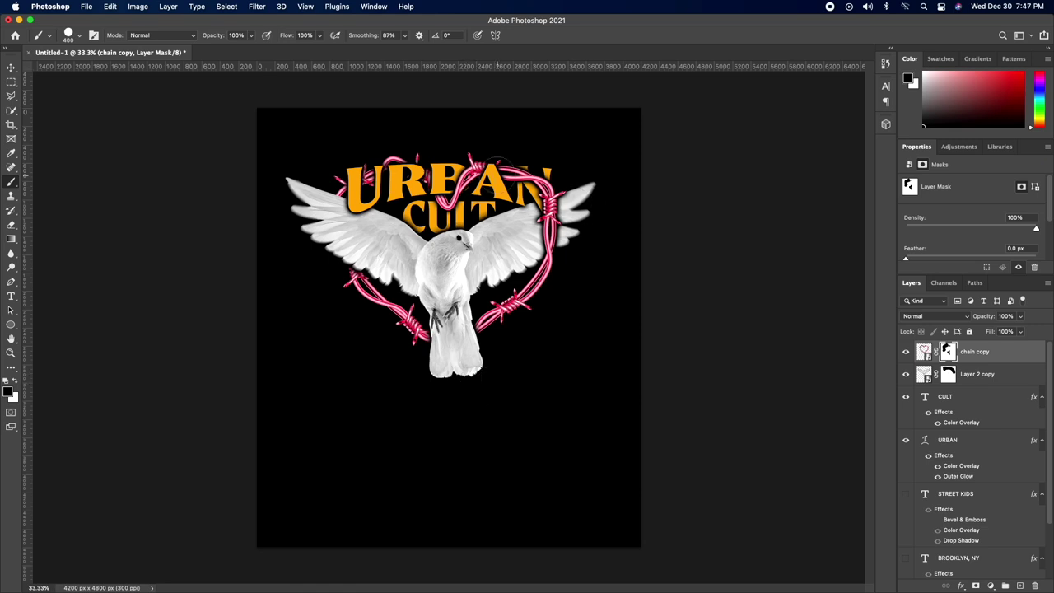
pyautogui.press('x')
pyautogui.moveTo(346, 174)
pyautogui.mouseDown()
pyautogui.moveTo(494, 171)
pyautogui.moveTo(352, 272)
pyautogui.mouseUp()
pyautogui.click(15, 383)
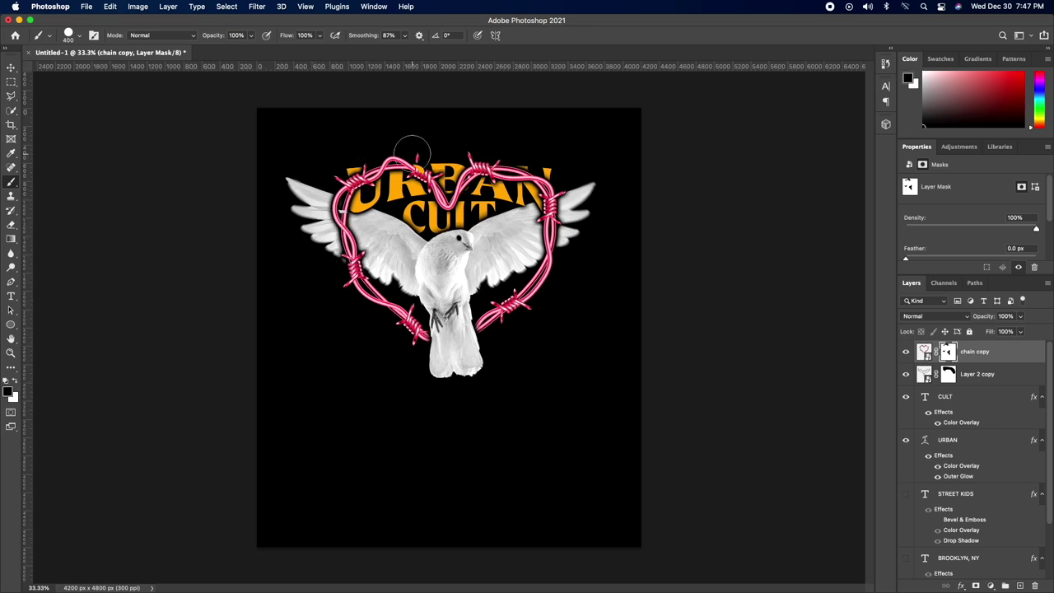
pyautogui.moveTo(342, 197)
pyautogui.mouseDown()
pyautogui.moveTo(364, 160)
pyautogui.moveTo(350, 191)
pyautogui.moveTo(355, 216)
pyautogui.moveTo(366, 191)
pyautogui.moveTo(361, 213)
pyautogui.moveTo(335, 211)
pyautogui.mouseUp()
# Reduce the brush smoothing and mask out the chain over the U of URBAN.
pyautogui.click(977, 374)
pyautogui.click(948, 374)
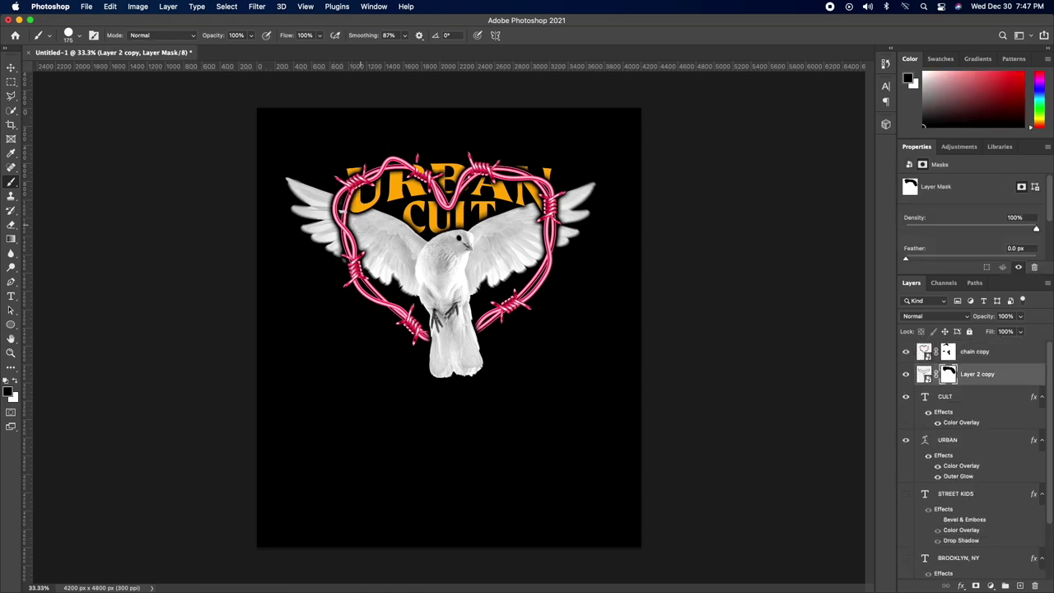
pyautogui.click(948, 352)
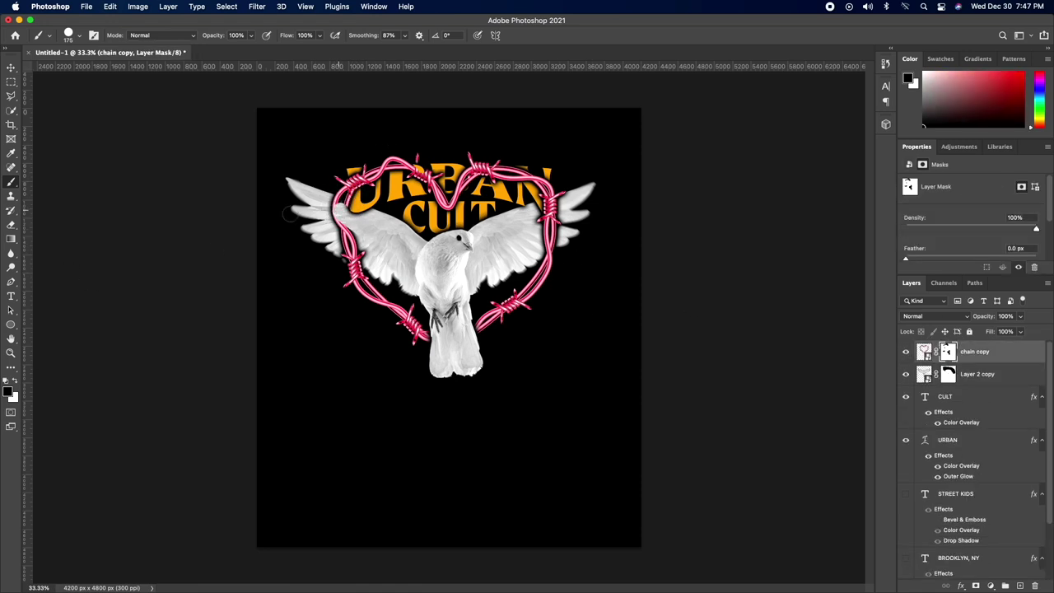
pyautogui.moveTo(405, 35); pyautogui.dragTo(339, 52)
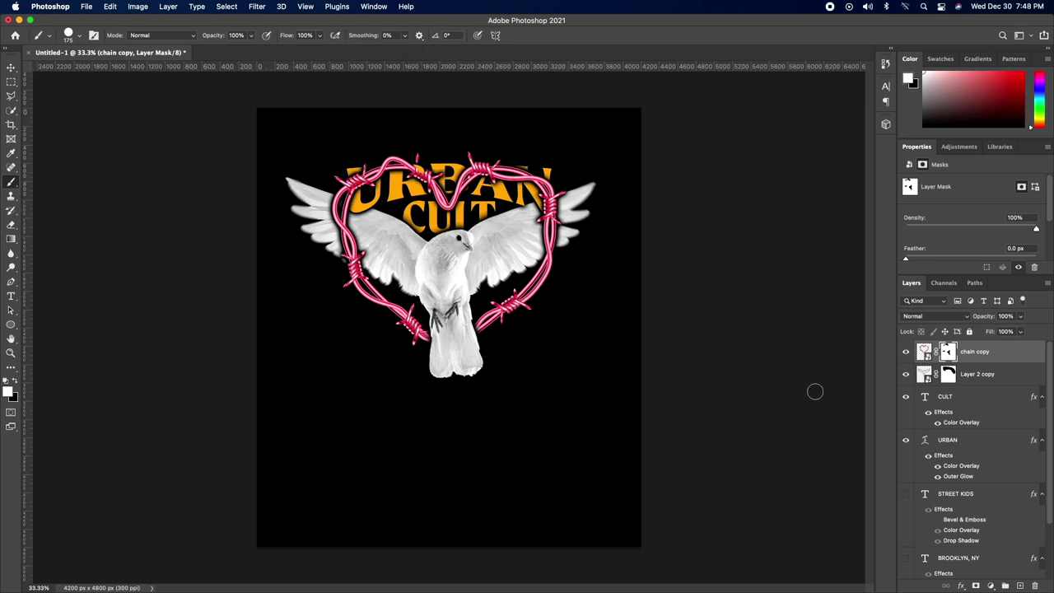
pyautogui.press('x')
pyautogui.moveTo(353, 175); pyautogui.dragTo(358, 196)
# Zoom in and mask out the chain crossing the B and N of URBAN.
pyautogui.press('z')
pyautogui.click(361, 193)
pyautogui.press('b')
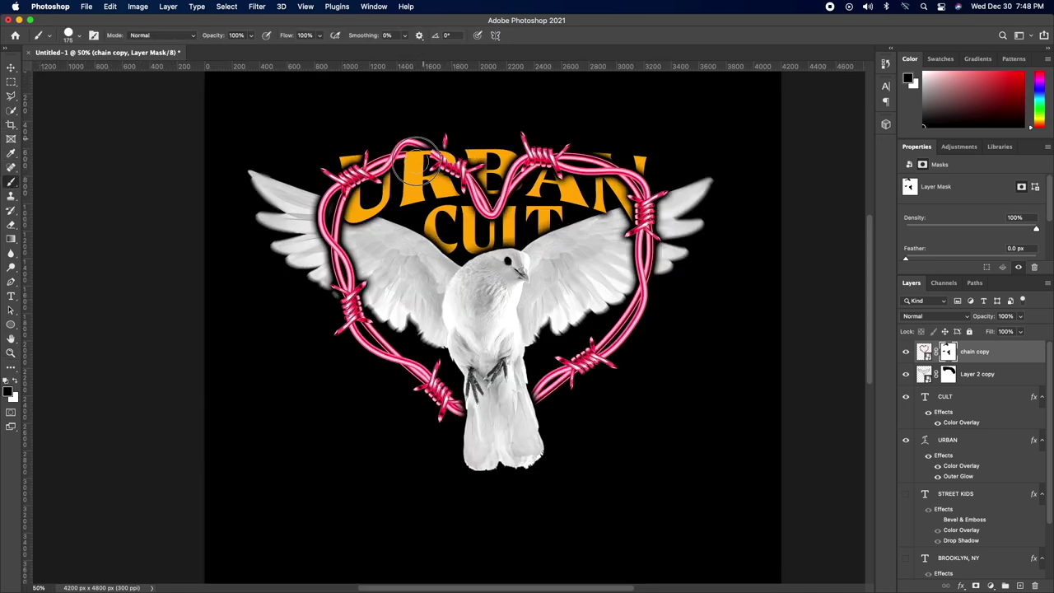
pyautogui.moveTo(473, 175)
pyautogui.mouseDown()
pyautogui.moveTo(438, 158)
pyautogui.moveTo(466, 173)
pyautogui.mouseUp()
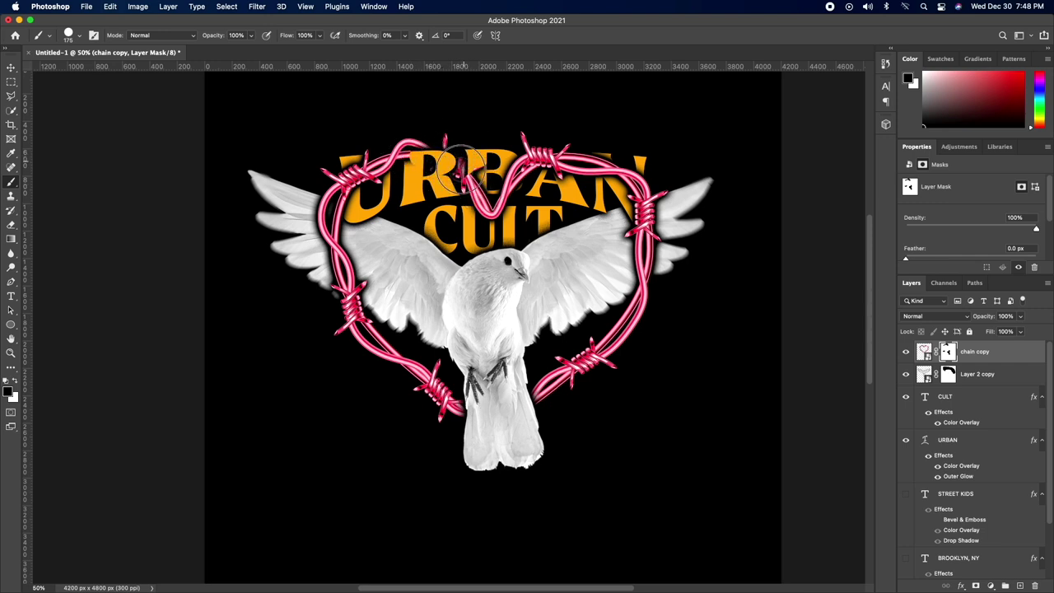
pyautogui.press('[')
pyautogui.press('[')
pyautogui.press('[')
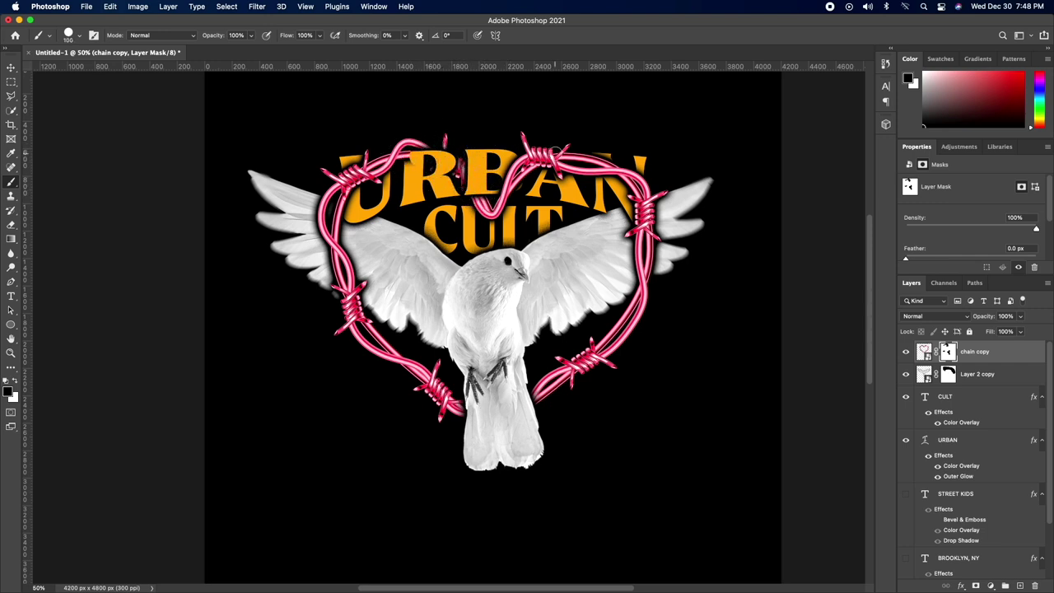
pyautogui.moveTo(613, 168)
pyautogui.mouseDown()
pyautogui.moveTo(646, 186)
pyautogui.moveTo(624, 194)
pyautogui.moveTo(650, 206)
pyautogui.moveTo(647, 276)
pyautogui.mouseUp()
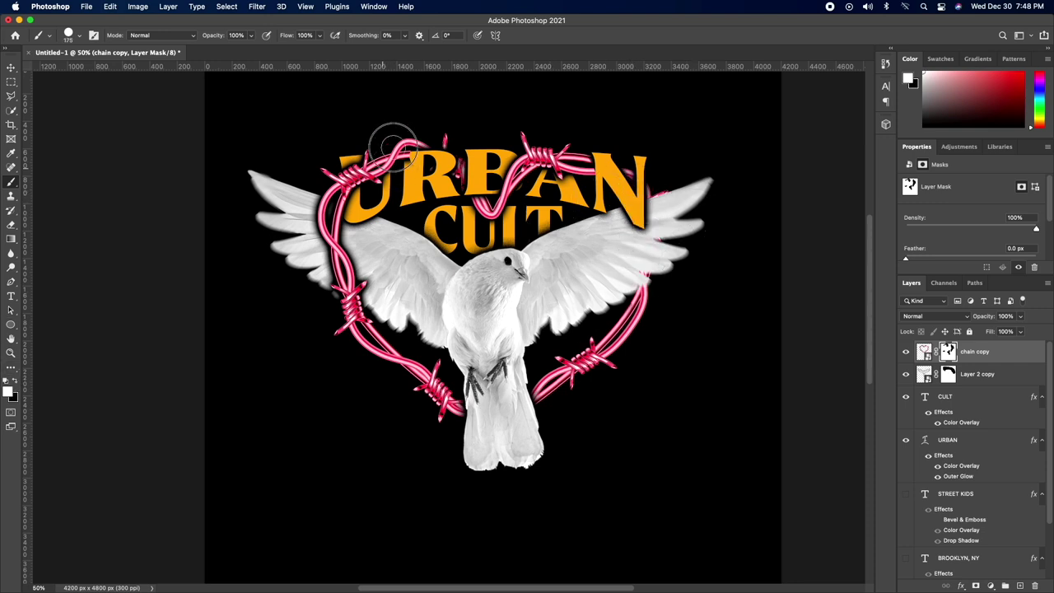
pyautogui.press(']')
pyautogui.press(']')
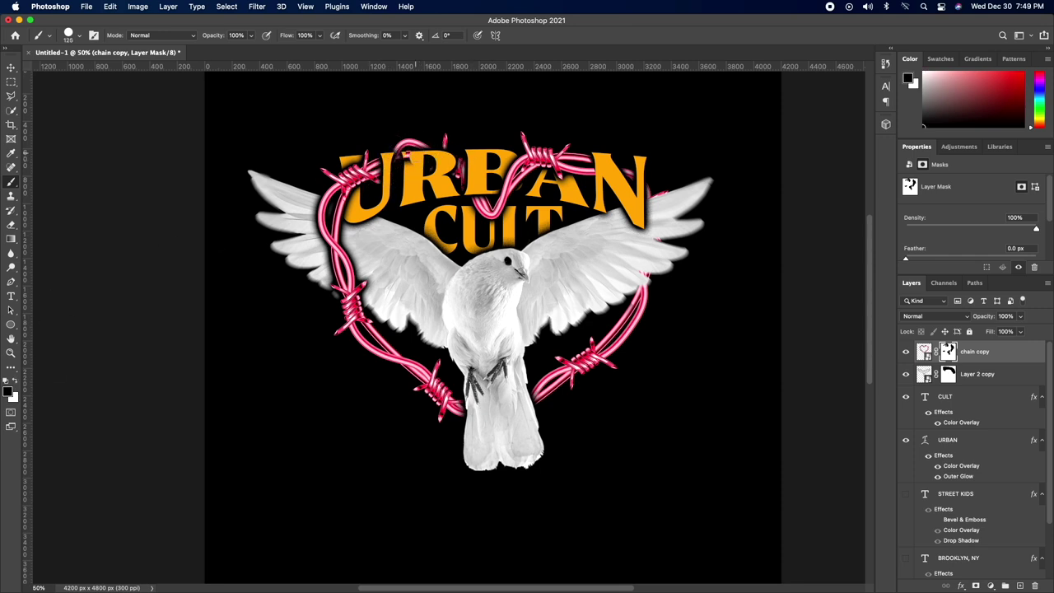
# Nudge Layer 2 copy down and rotate it about 0.84° clockwise to align with the original dove.
pyautogui.press('v')
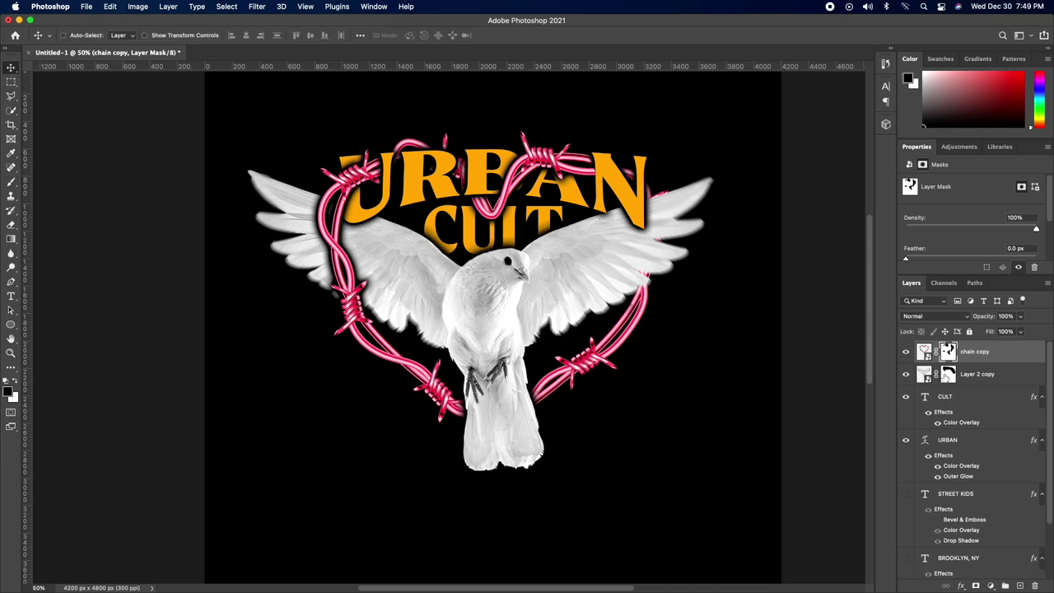
pyautogui.click(946, 537)
pyautogui.moveTo(577, 279); pyautogui.dragTo(577, 287)
pyautogui.press('super+t')
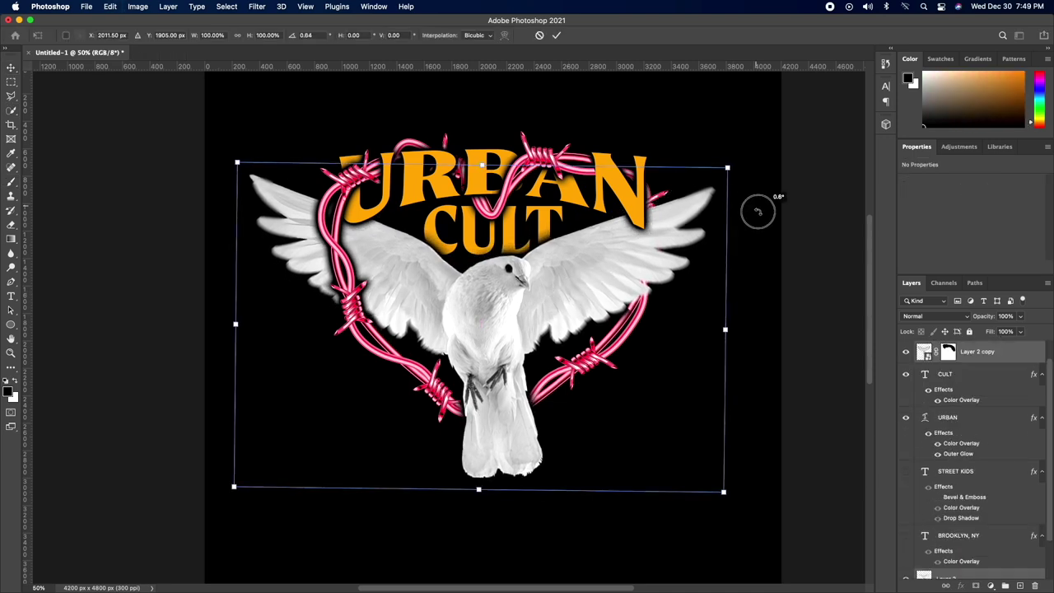
pyautogui.moveTo(756, 212); pyautogui.dragTo(758, 207)
pyautogui.press('Return')
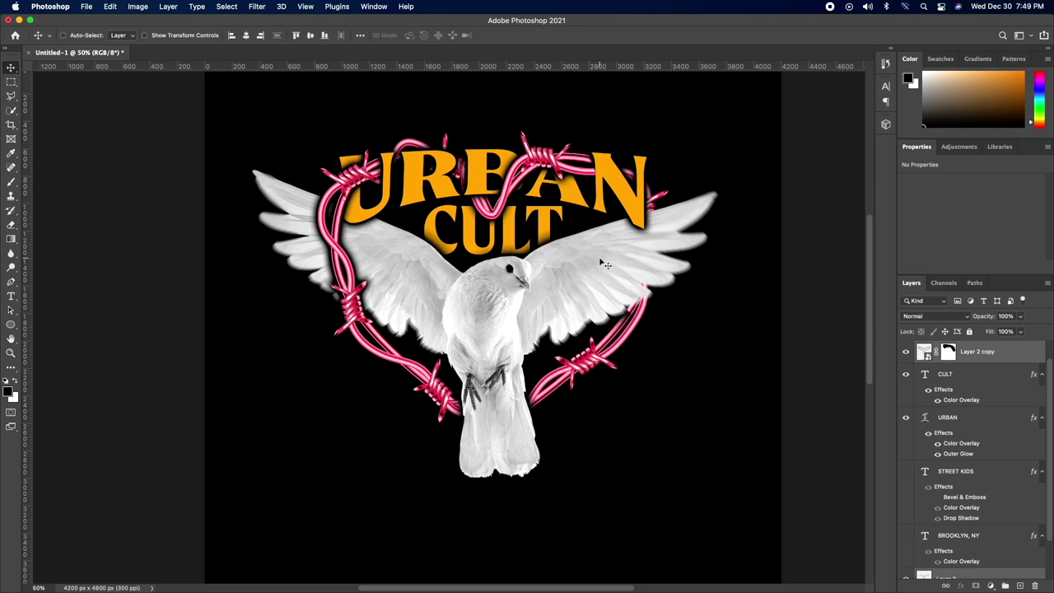
pyautogui.click(11, 180)
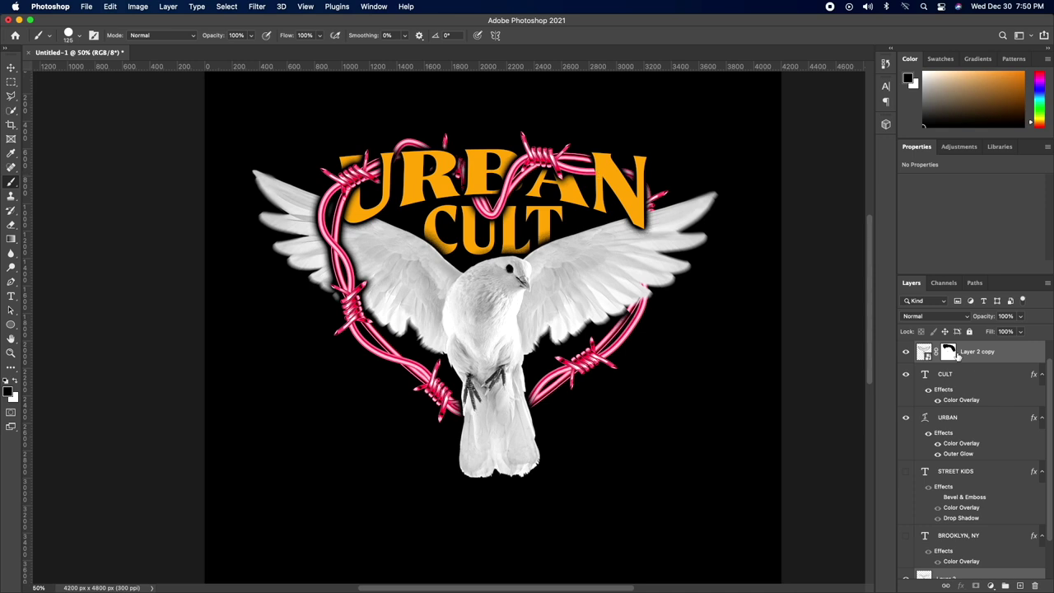
pyautogui.hotkey('alt', ']')
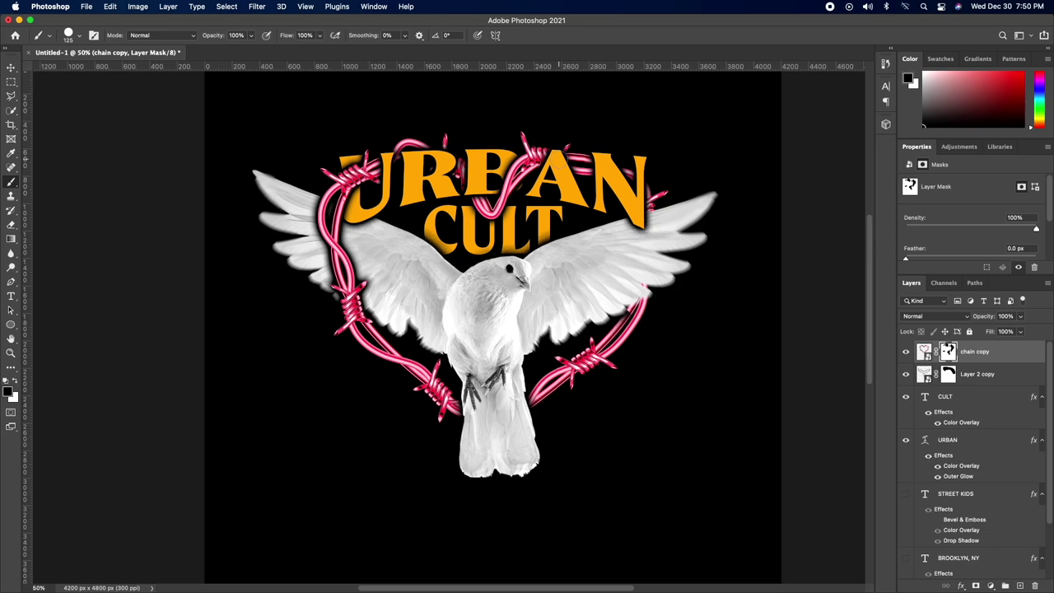
# Paint white on chain copy's mask to reveal the wire over the N and right wing.
pyautogui.click(14, 382)
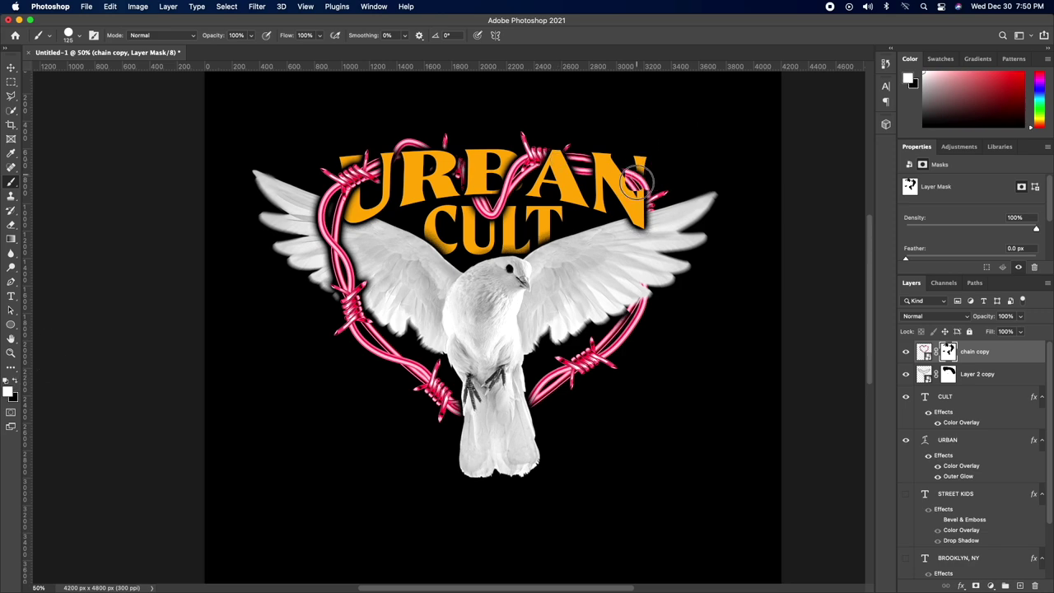
pyautogui.click(486, 577)
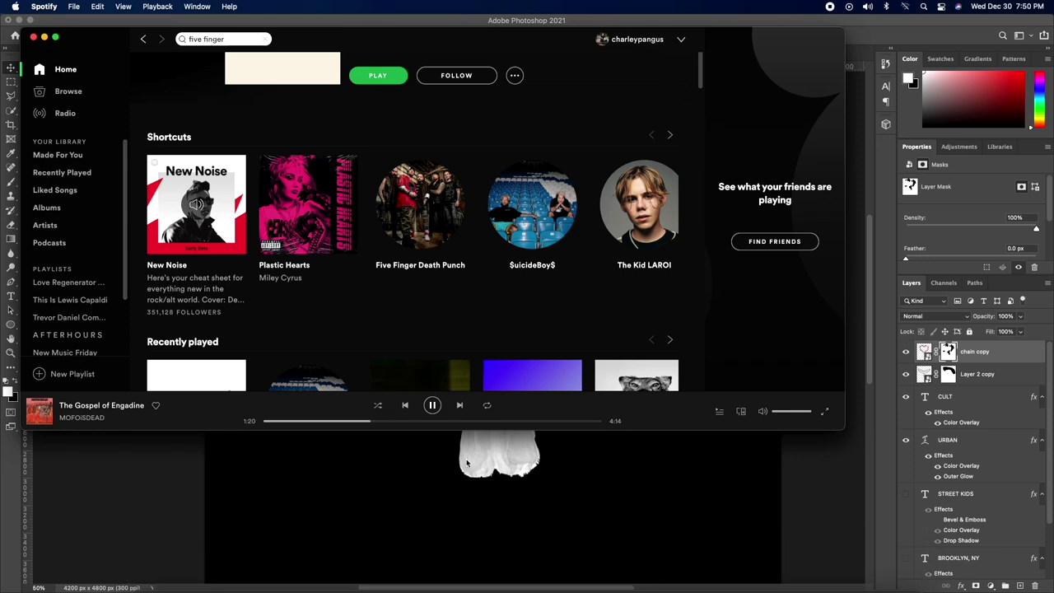
pyautogui.click(403, 405)
pyautogui.click(178, 454)
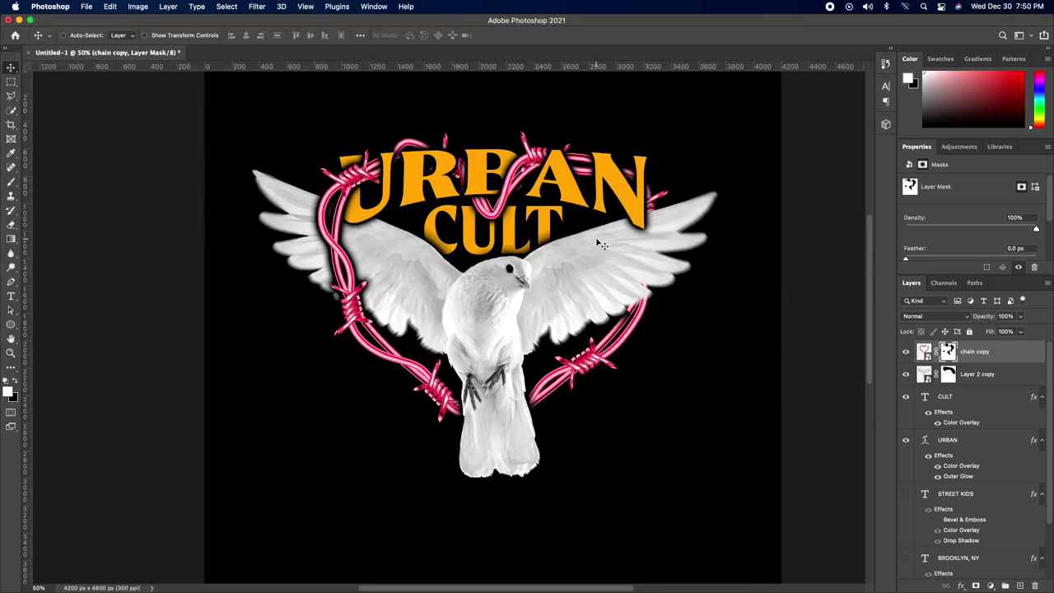
pyautogui.press('b')
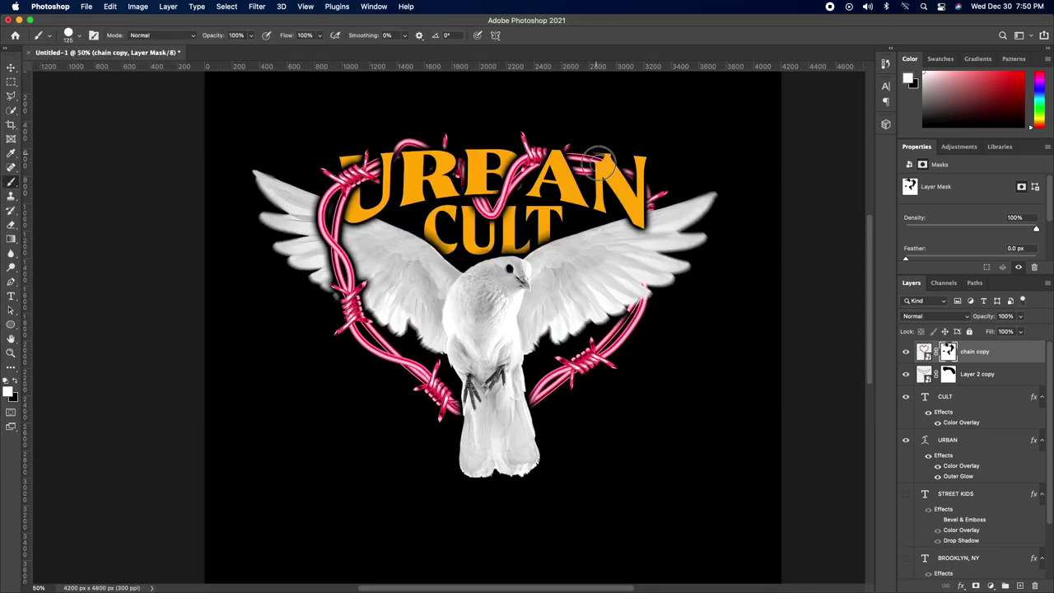
pyautogui.moveTo(610, 189)
pyautogui.mouseDown()
pyautogui.moveTo(653, 195)
pyautogui.moveTo(640, 246)
pyautogui.moveTo(656, 252)
pyautogui.moveTo(618, 350)
pyautogui.moveTo(644, 183)
pyautogui.mouseUp()
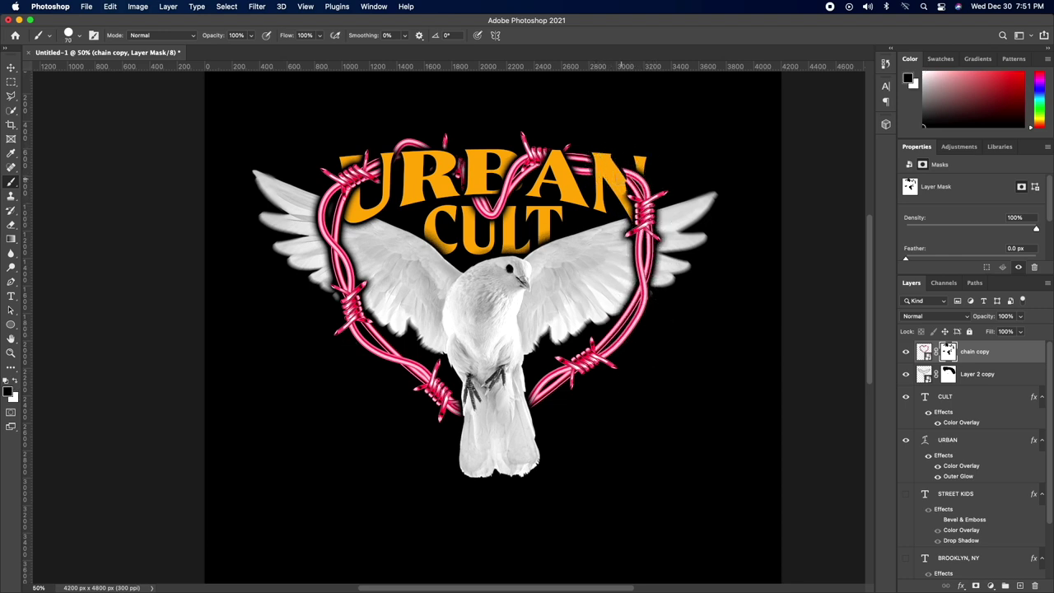
# Attempt to warp chain copy, dismiss the warp-not-allowed alerts, and cancel the transform.
pyautogui.press('super+t')
pyautogui.rightClick(631, 201)
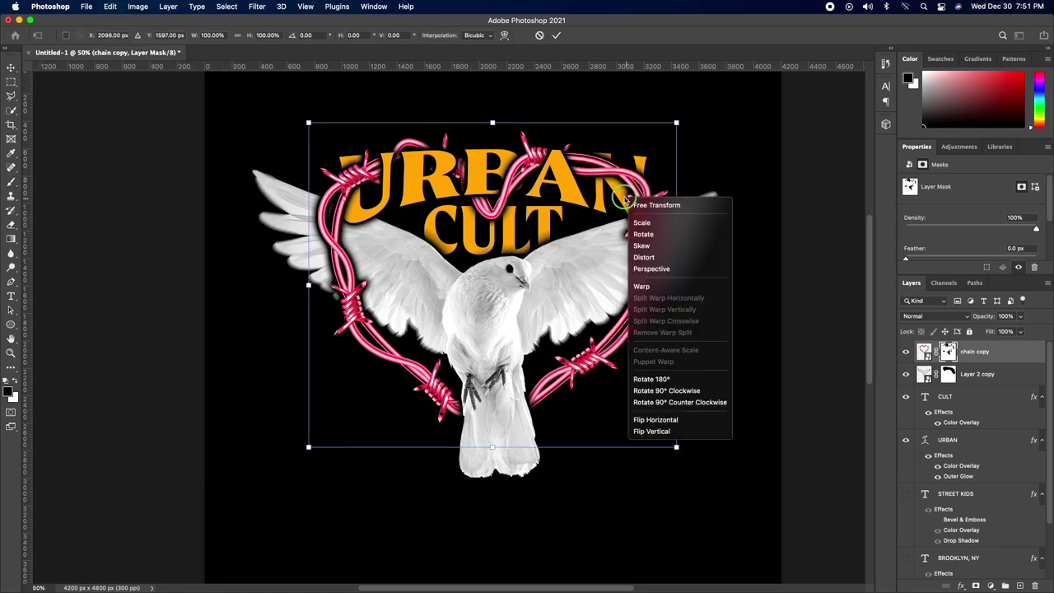
pyautogui.click(647, 285)
pyautogui.click(527, 237)
pyautogui.click(924, 352)
pyautogui.press('super+t')
pyautogui.rightClick(604, 181)
pyautogui.click(635, 266)
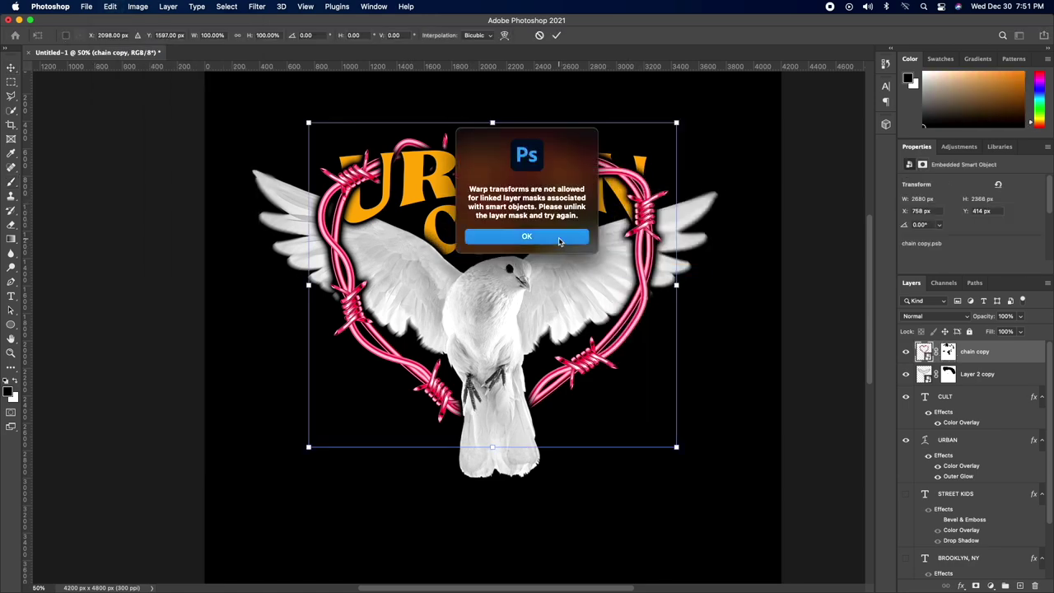
pyautogui.click(527, 236)
pyautogui.press('Escape')
# Apply Levels to the back heart's Vector Smart Object with 0.47 midtones and 235 highlights.
pyautogui.scroll(-5, 975, 411)
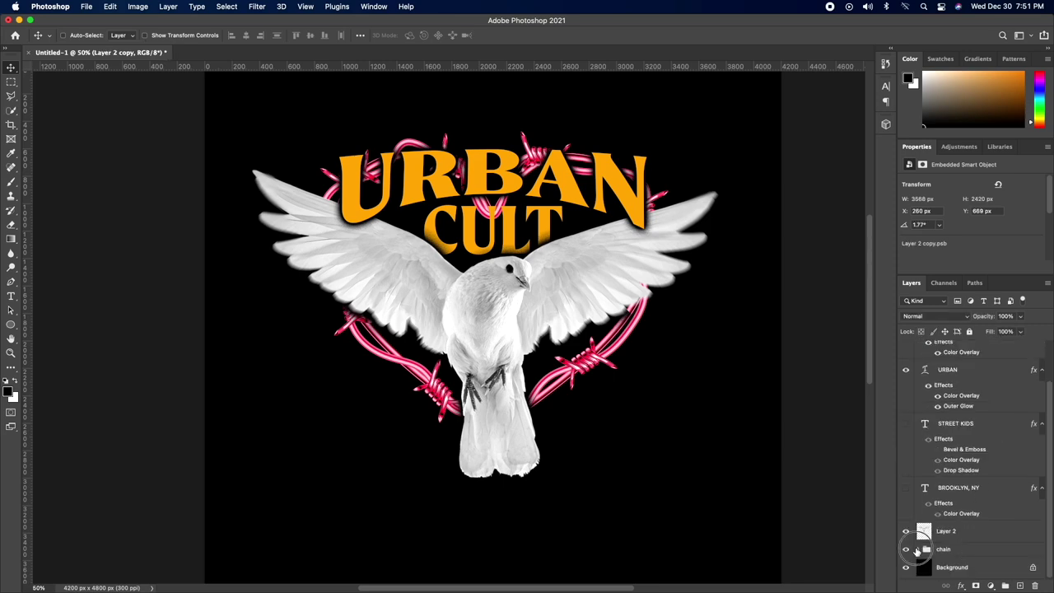
pyautogui.click(992, 544)
pyautogui.rightClick(975, 544)
pyautogui.press('Escape')
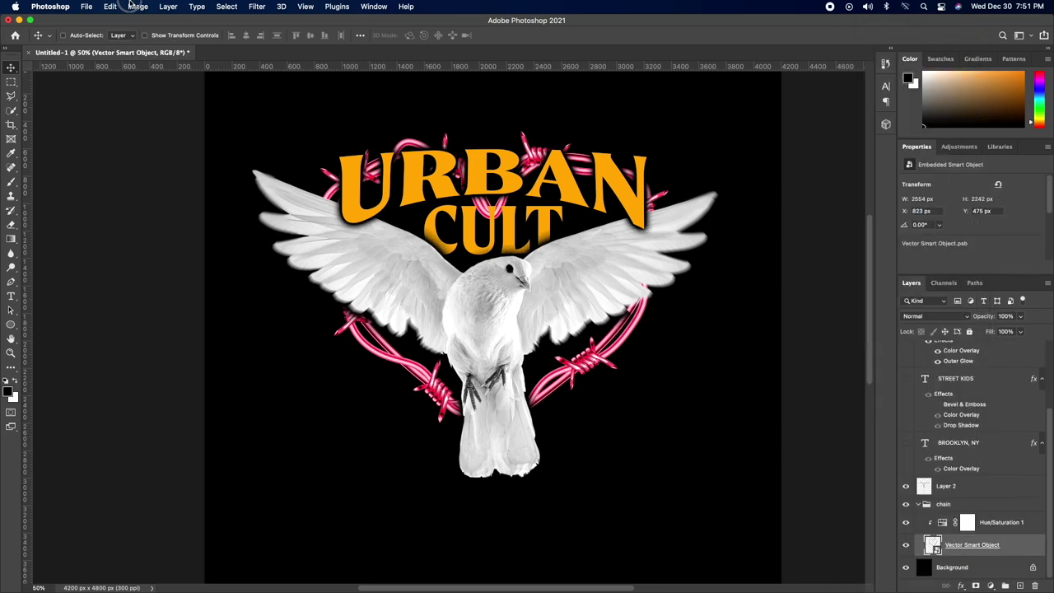
pyautogui.click(138, 6)
pyautogui.click(305, 51)
pyautogui.moveTo(649, 265); pyautogui.dragTo(704, 268)
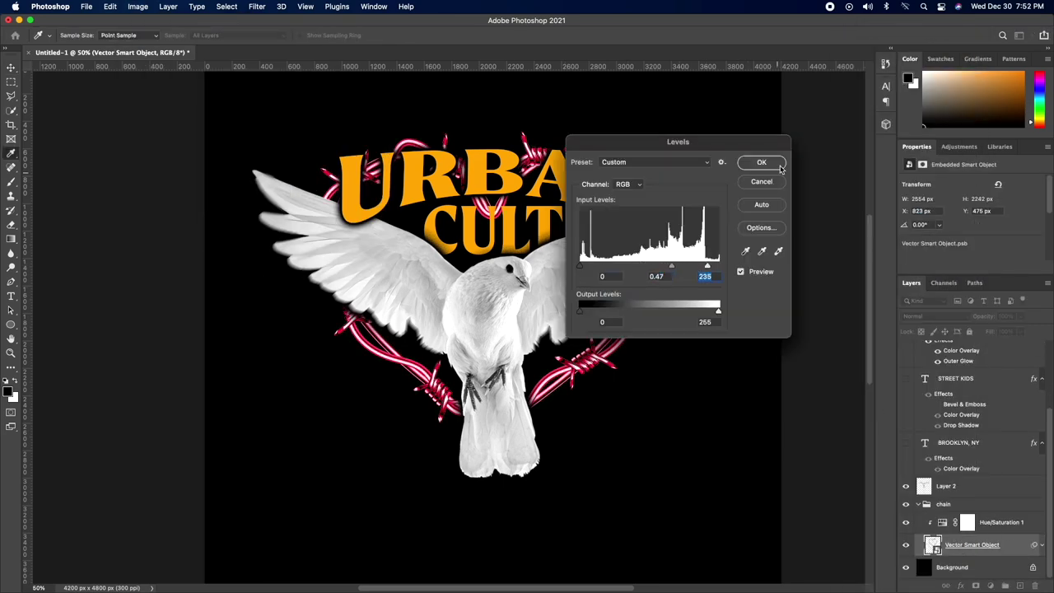
pyautogui.press('Return')
# Warp the back heart, raising its top-right corner and lowering the top-left slightly.
pyautogui.press('super+t')
pyautogui.press('Return')
pyautogui.rightClick(604, 179)
pyautogui.click(665, 322)
pyautogui.moveTo(668, 130); pyautogui.dragTo(675, 111)
pyautogui.moveTo(317, 131); pyautogui.dragTo(322, 140)
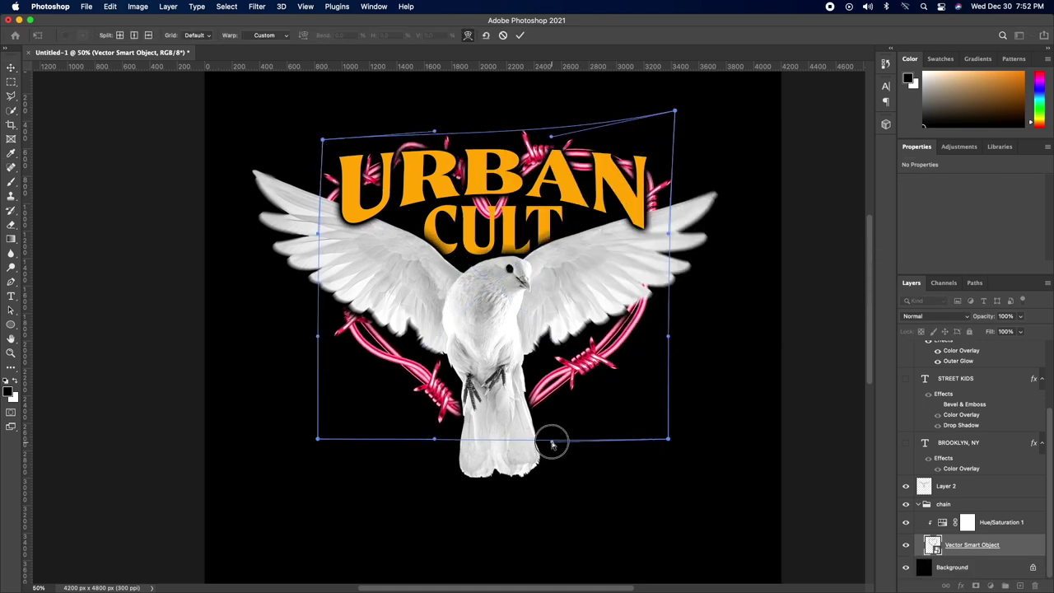
pyautogui.press('Return')
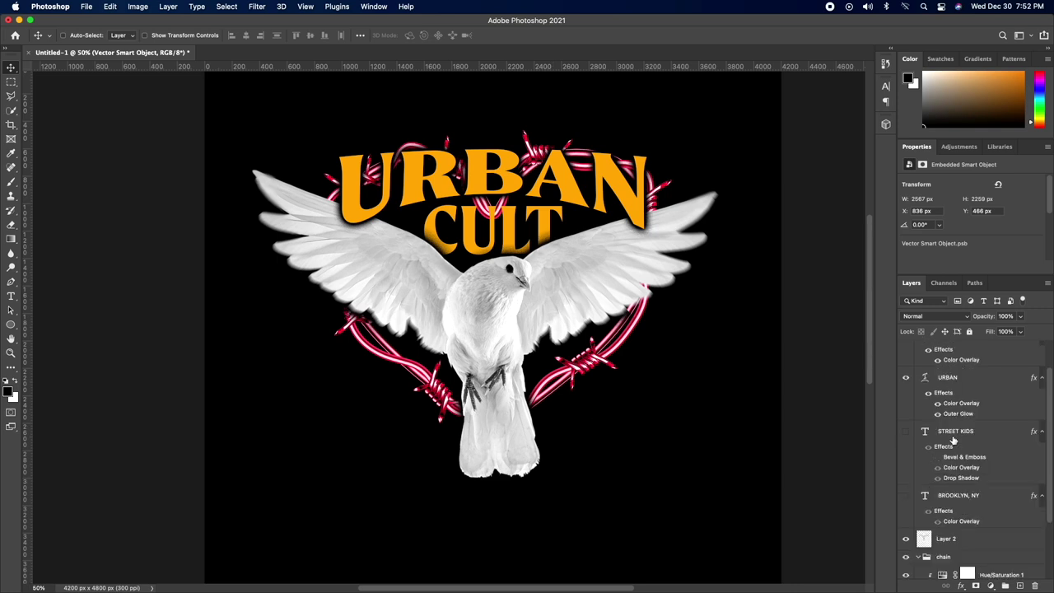
# Merge the chain copy group into one layer and move it to the top of the stack.
pyautogui.keyDown('super'); pyautogui.click(444, 230); pyautogui.keyUp('super')
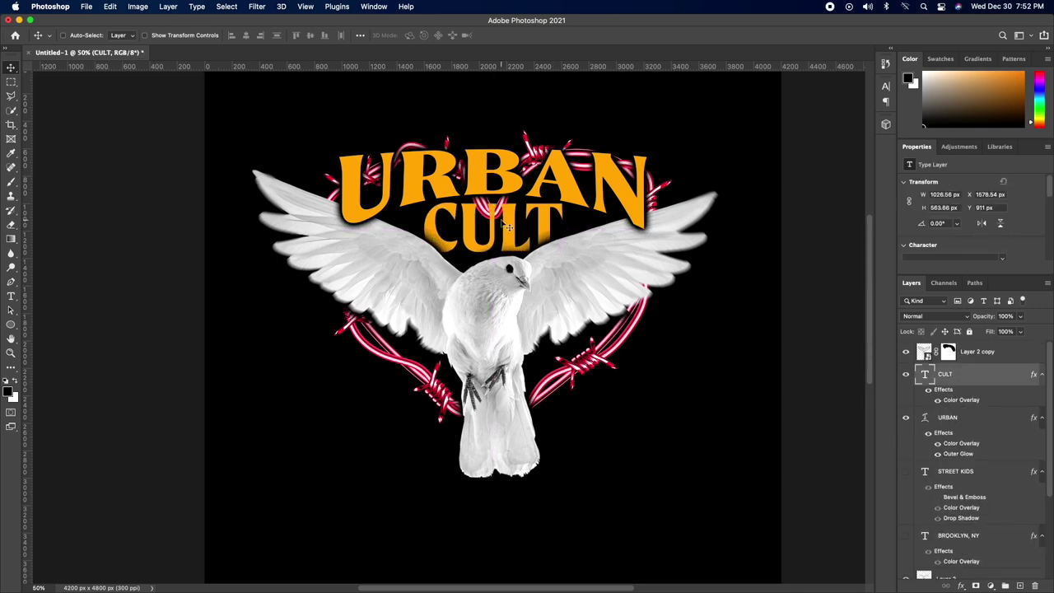
pyautogui.scroll(-3, 947, 494)
pyautogui.click(952, 552)
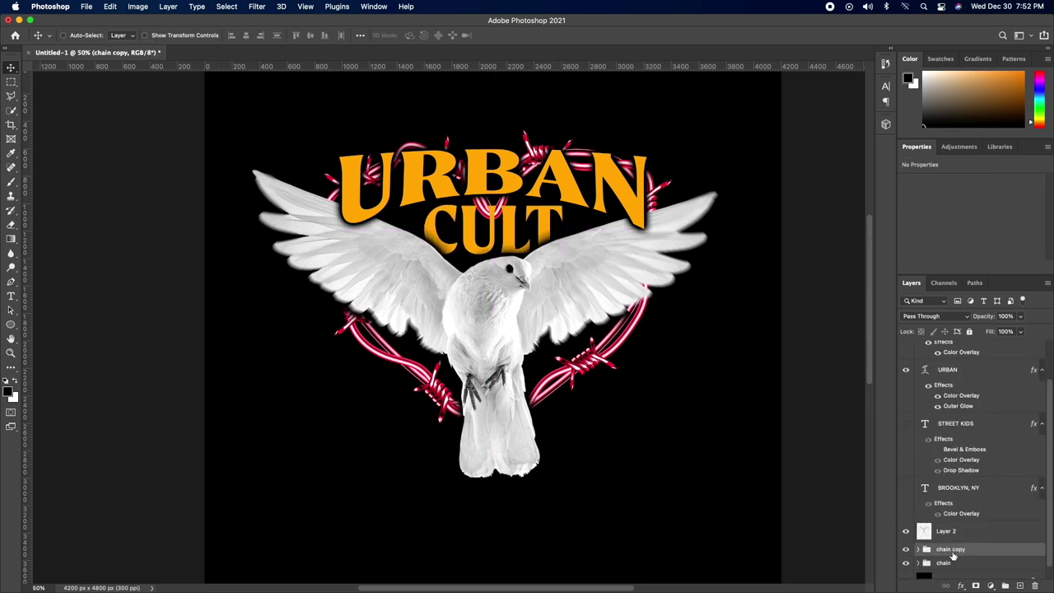
pyautogui.press('super+e')
pyautogui.press('super+shift+bracketright')
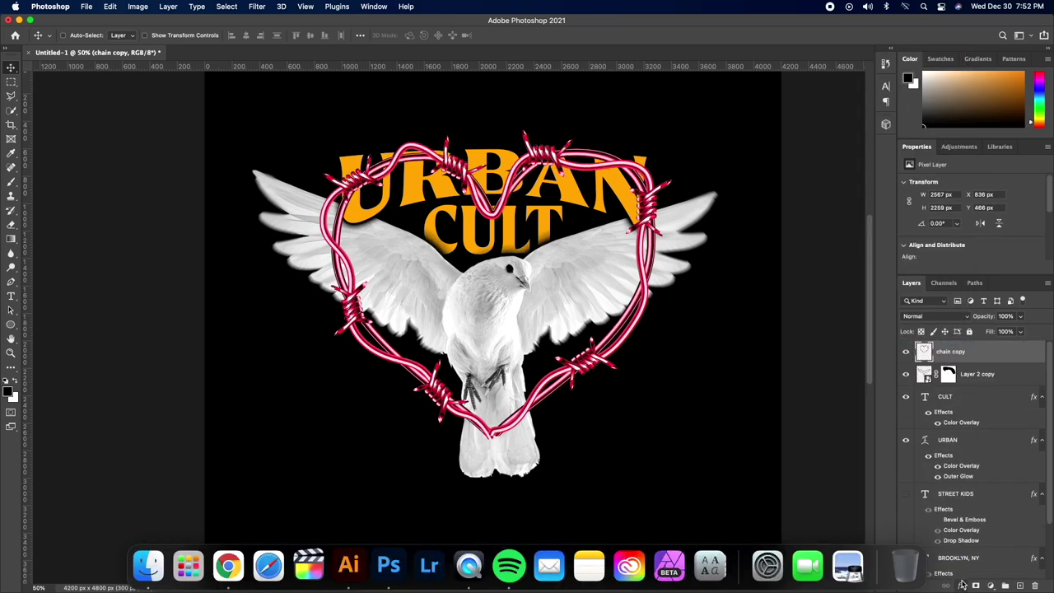
# Give the merged chain a drop shadow, convert it to a smart object and add a layer mask.
pyautogui.click(963, 585)
pyautogui.click(986, 562)
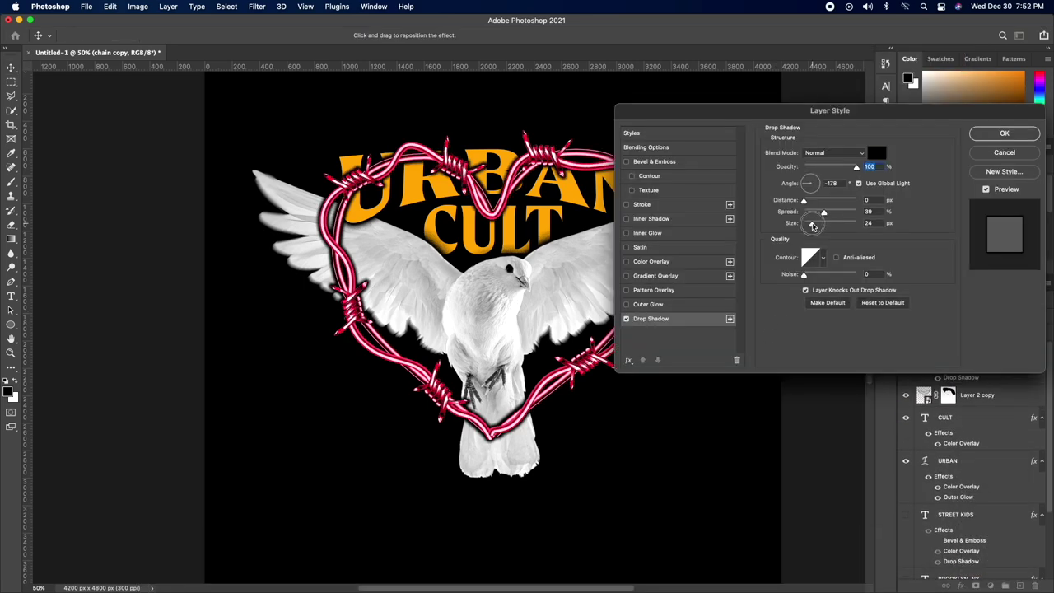
pyautogui.click(1004, 132)
pyautogui.rightClick(972, 352)
pyautogui.click(890, 216)
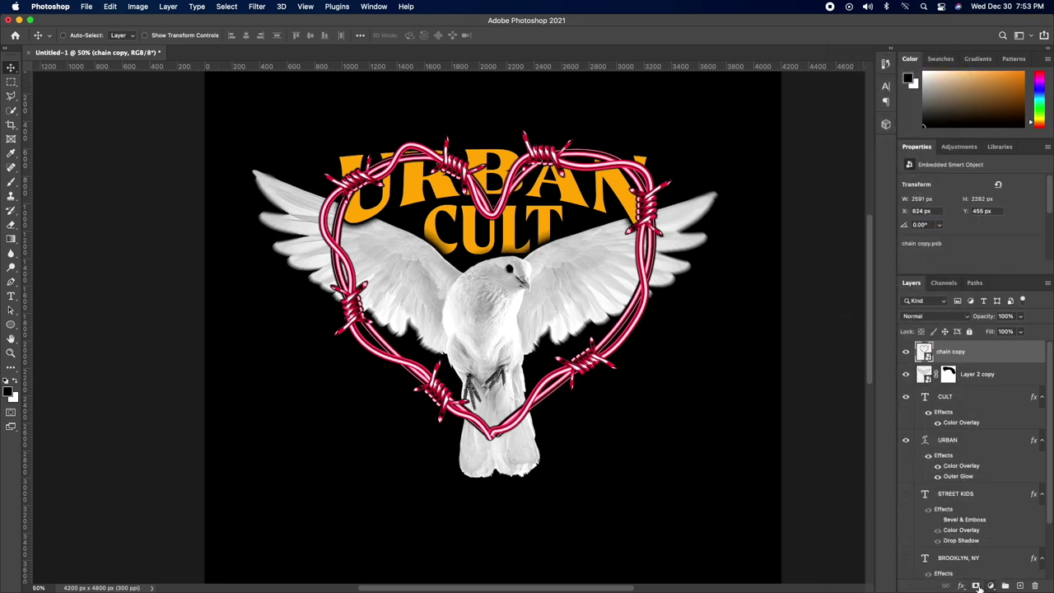
pyautogui.click(976, 586)
# Paint the chain mask to bring the barbed wire in front of the tops of URBAN's U, R, B and N.
pyautogui.press('b')
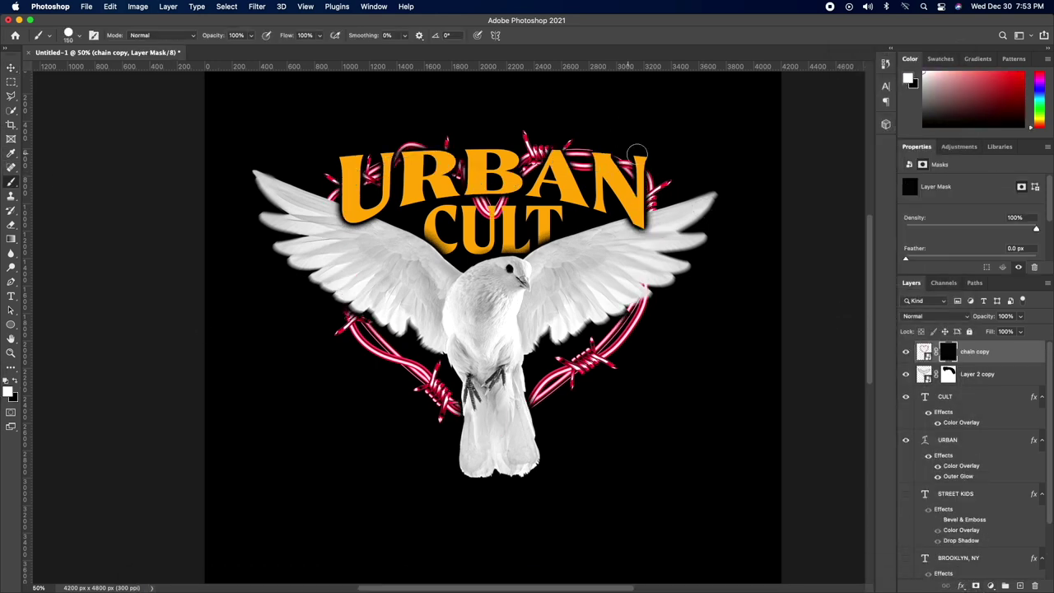
pyautogui.moveTo(637, 153)
pyautogui.mouseDown()
pyautogui.moveTo(598, 150)
pyautogui.moveTo(623, 173)
pyautogui.moveTo(627, 200)
pyautogui.moveTo(607, 163)
pyautogui.moveTo(694, 224)
pyautogui.moveTo(561, 142)
pyautogui.moveTo(560, 177)
pyautogui.moveTo(551, 130)
pyautogui.mouseUp()
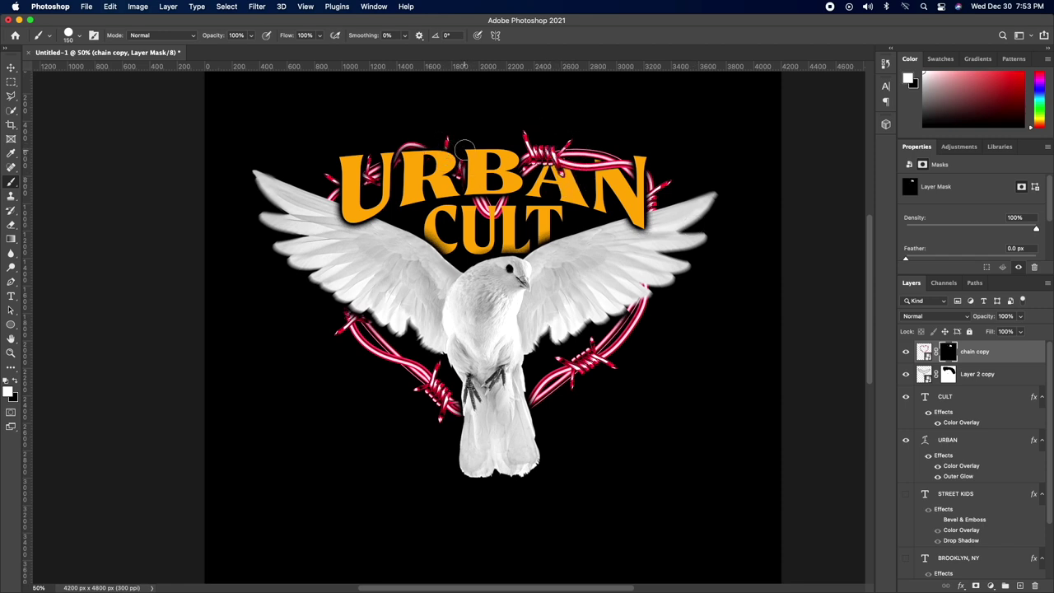
pyautogui.moveTo(466, 148)
pyautogui.mouseDown()
pyautogui.moveTo(485, 202)
pyautogui.moveTo(508, 215)
pyautogui.moveTo(465, 183)
pyautogui.moveTo(471, 141)
pyautogui.moveTo(467, 179)
pyautogui.moveTo(490, 218)
pyautogui.mouseUp()
pyautogui.moveTo(392, 153)
pyautogui.mouseDown()
pyautogui.moveTo(375, 169)
pyautogui.moveTo(408, 141)
pyautogui.moveTo(395, 177)
pyautogui.mouseUp()
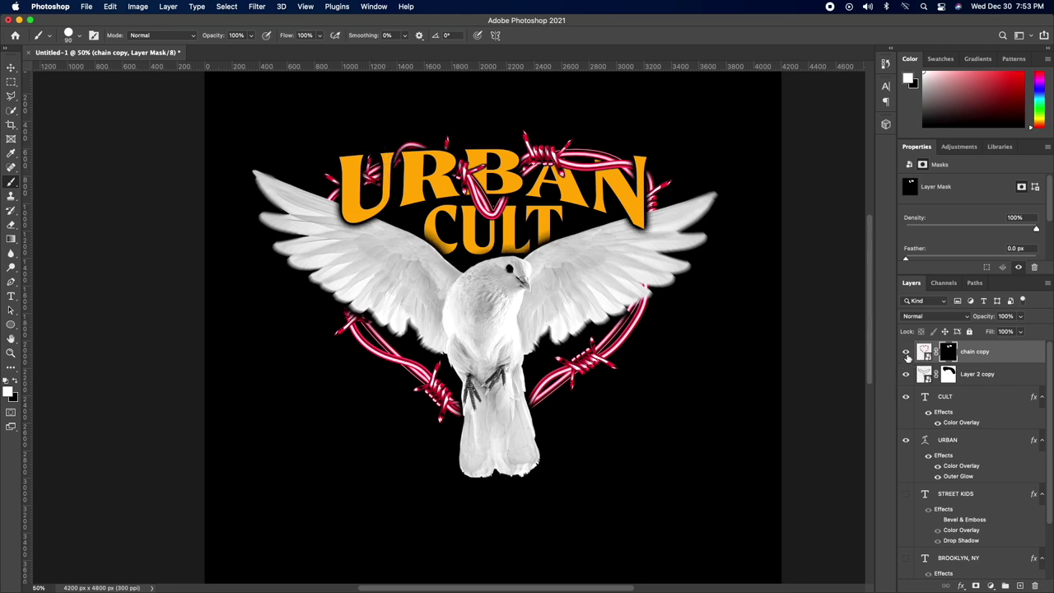
# Switch to a soft brush with 50% flow.
pyautogui.hotkey('shift', '5')
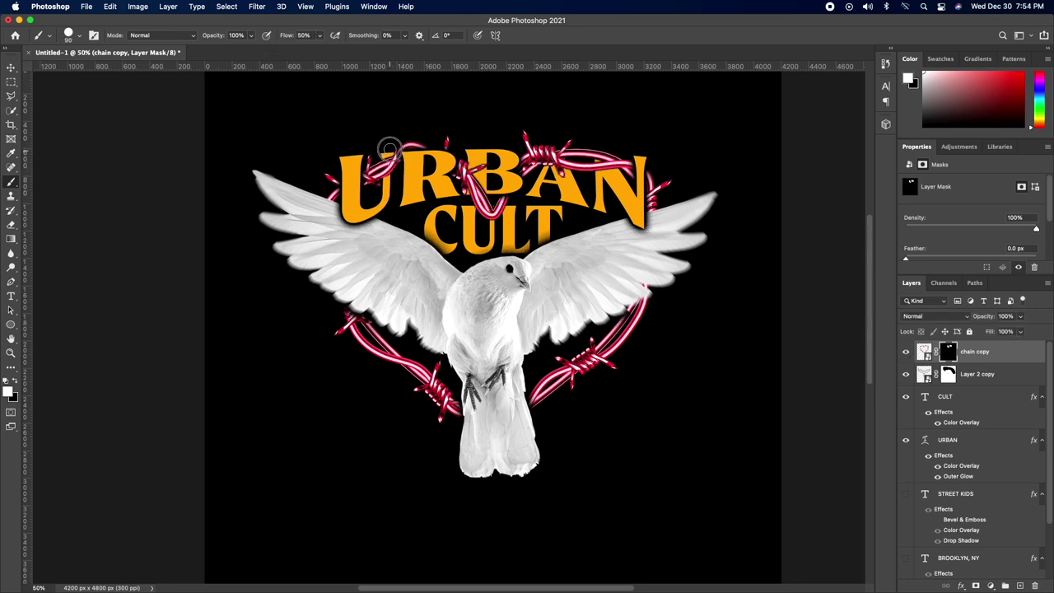
pyautogui.click(68, 34)
pyautogui.doubleClick(42, 142)
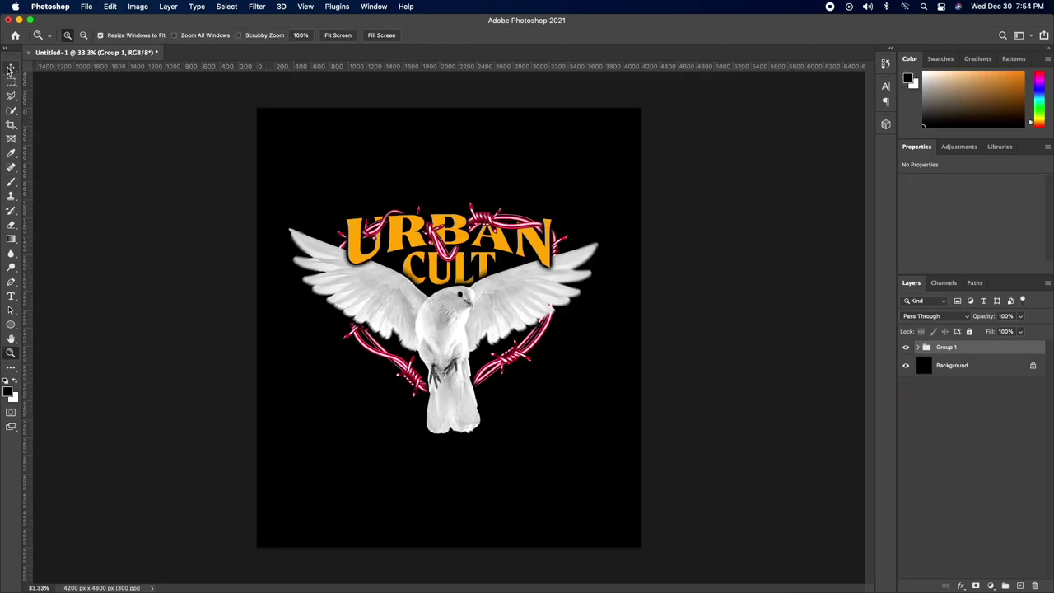
# Add a white 'New York City' text line below the dove.
pyautogui.click(11, 68)
pyautogui.click(11, 327)
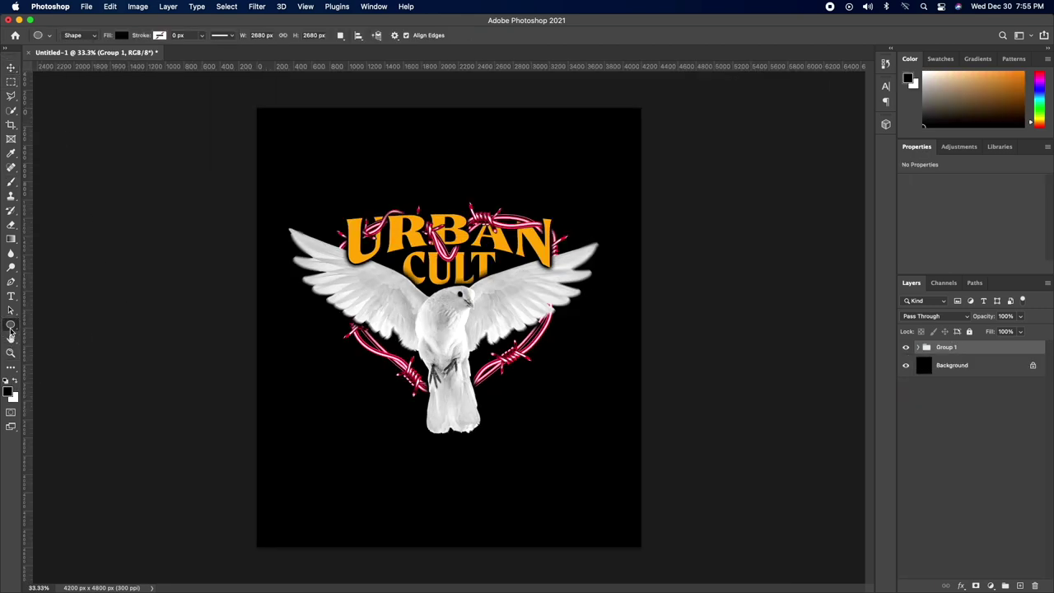
pyautogui.click(13, 70)
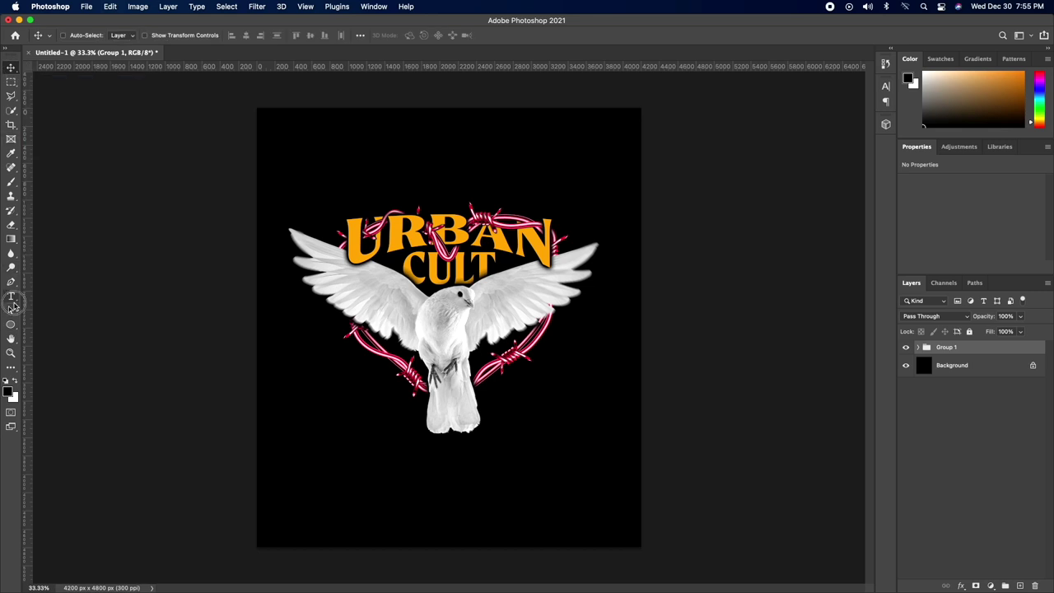
pyautogui.click(11, 296)
pyautogui.click(408, 474)
pyautogui.press('BackSpace')
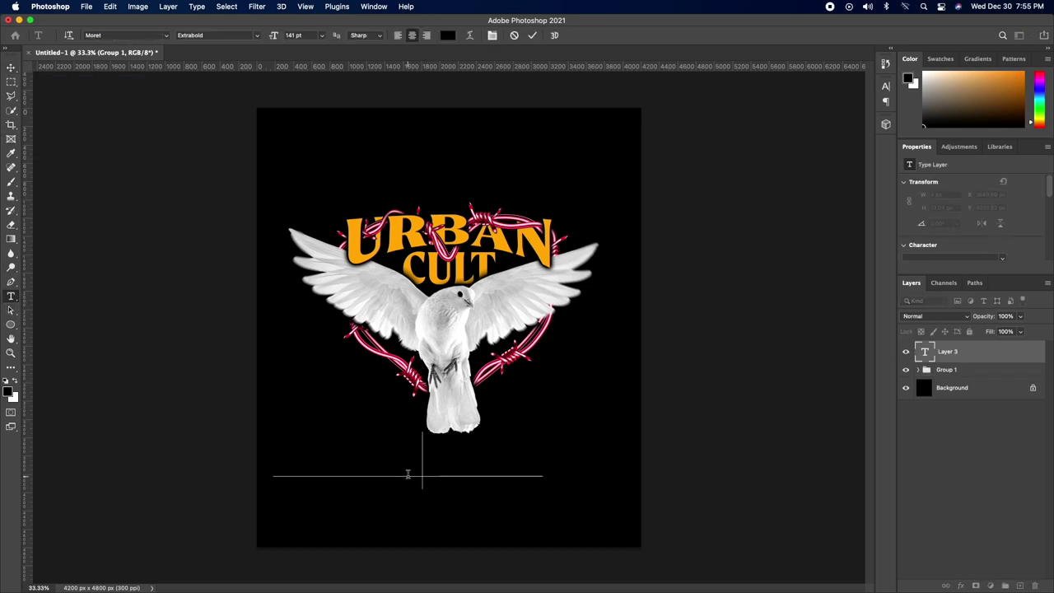
pyautogui.hotkey('ctrl', 'a')
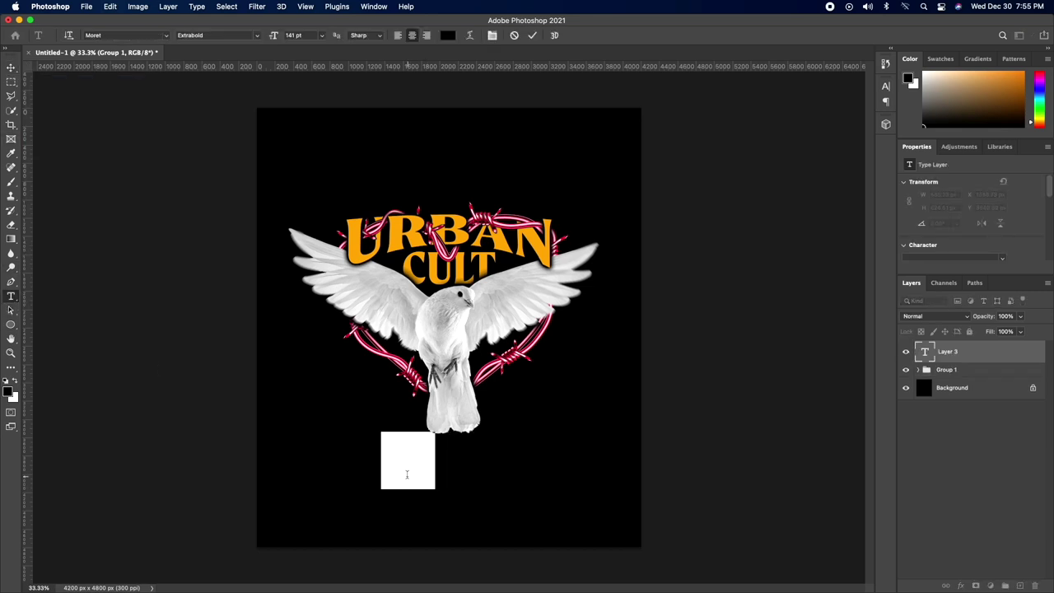
pyautogui.click(22, 380)
pyautogui.click(443, 476)
pyautogui.write('w')
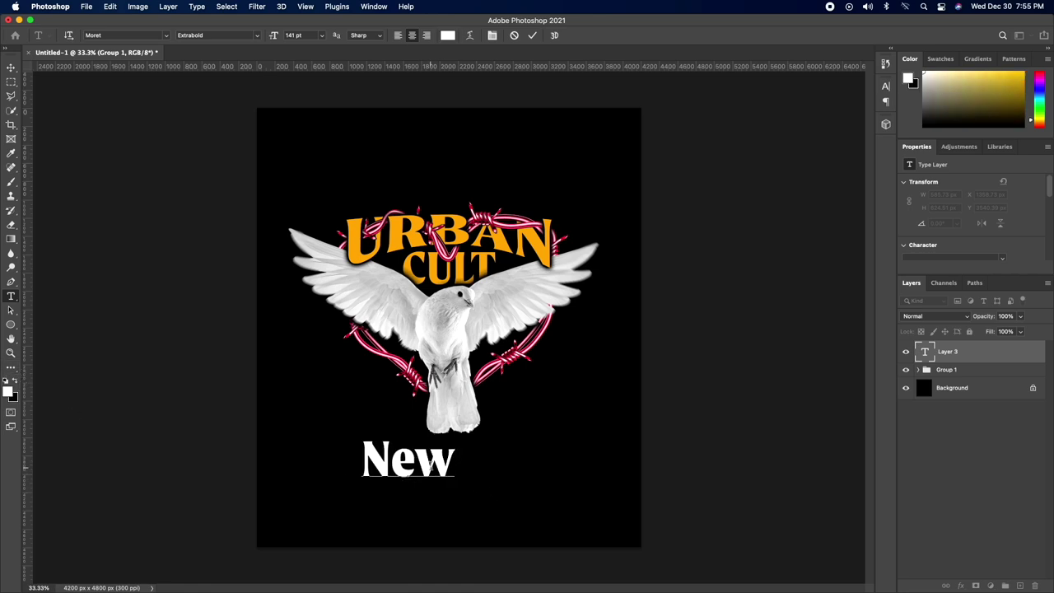
pyautogui.write(' York City')
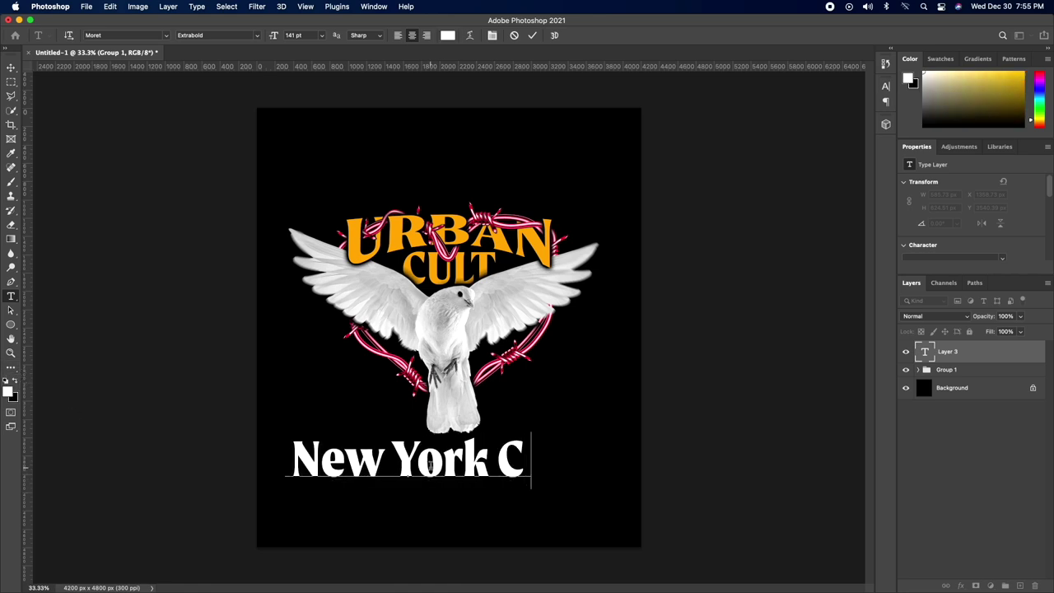
# Shrink the New York City text and draw a thin horizontal line across it.
pyautogui.tripleClick(466, 448)
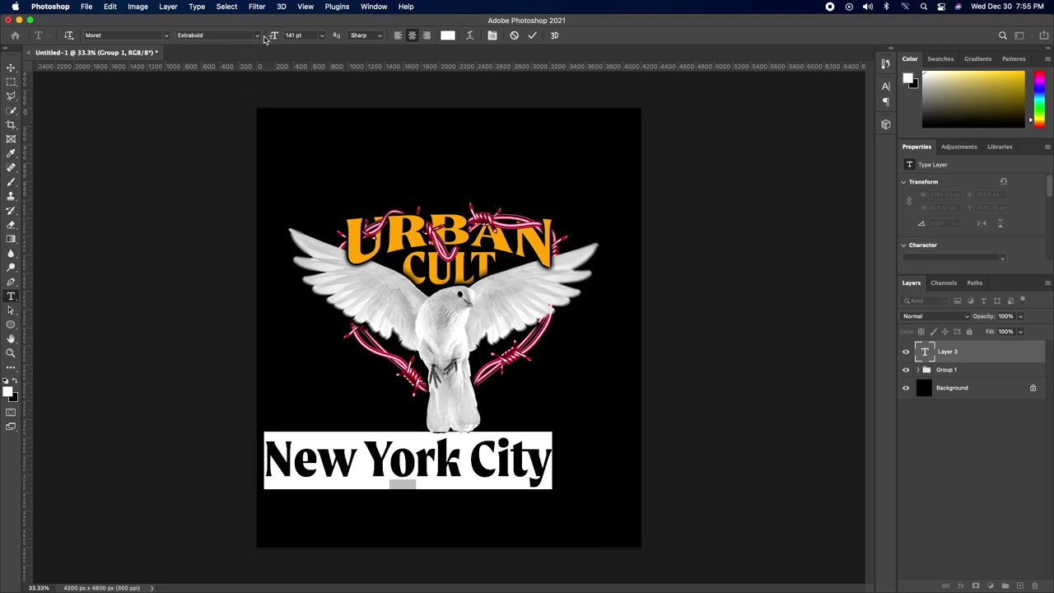
pyautogui.moveTo(272, 38); pyautogui.dragTo(236, 42)
pyautogui.press('u')
pyautogui.moveTo(387, 456); pyautogui.dragTo(517, 455)
# Give the line an orange Color Overlay sampled from the artwork.
pyautogui.press('v')
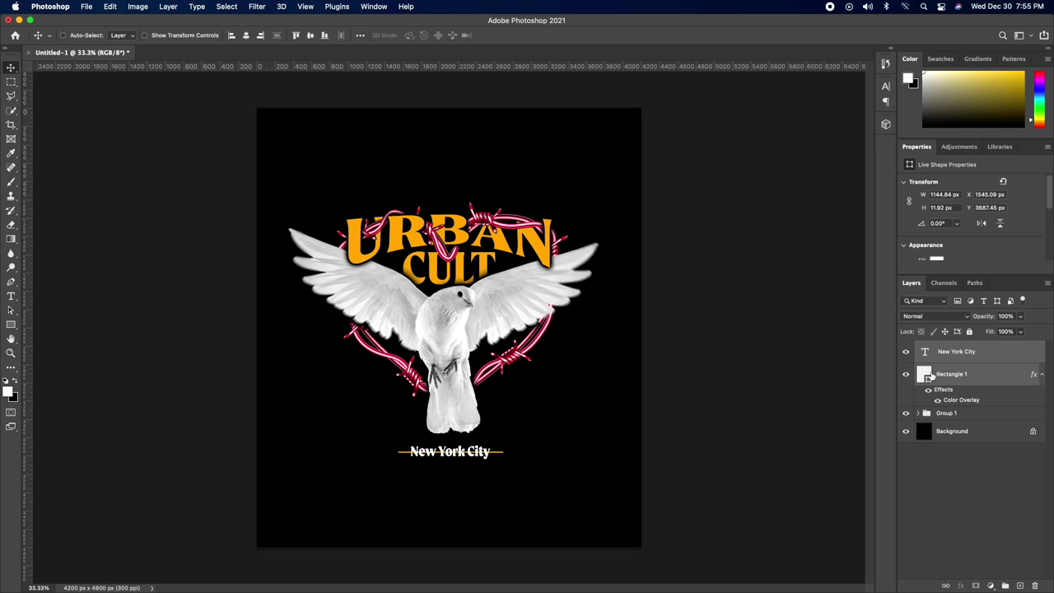
pyautogui.click(962, 586)
pyautogui.click(988, 517)
pyautogui.click(878, 153)
pyautogui.click(486, 217)
pyautogui.click(490, 212)
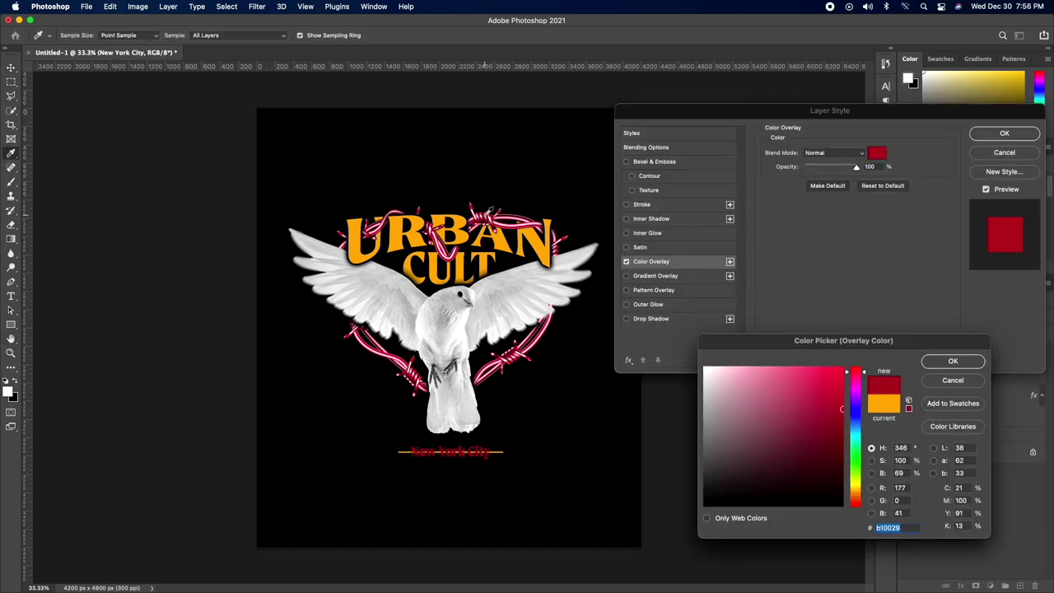
pyautogui.click(375, 223)
pyautogui.click(953, 360)
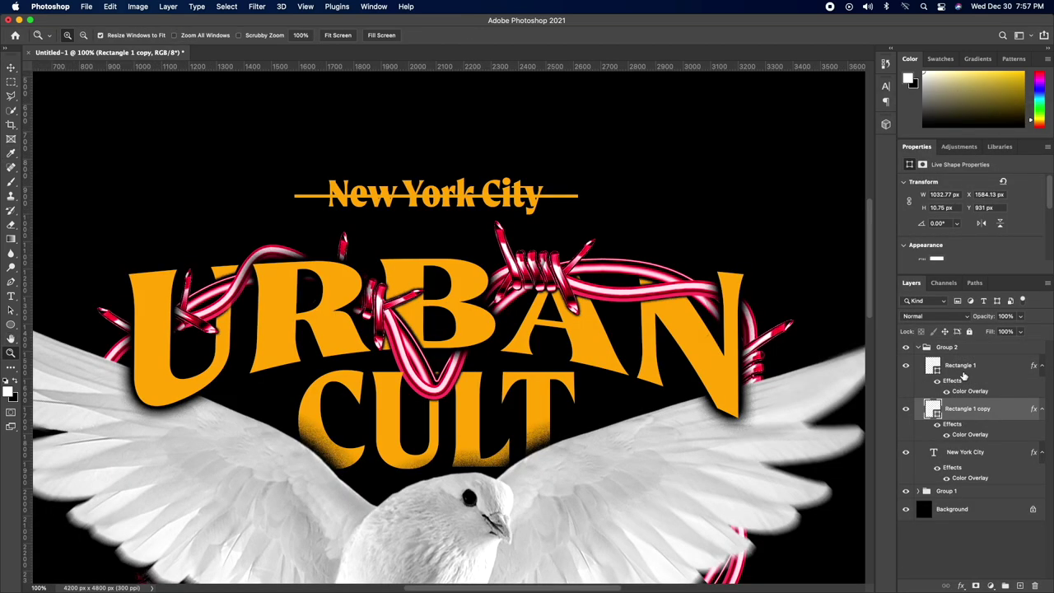
pyautogui.click(964, 371)
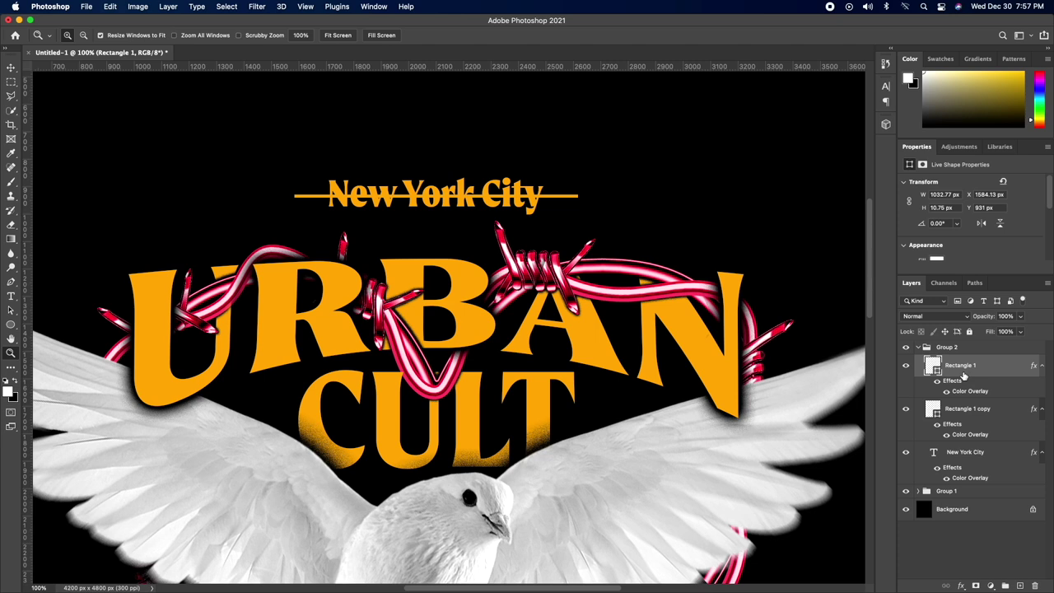
pyautogui.click(10, 68)
# Nudge the line under New York City down and set the Rectangle 1 overlays to red.
pyautogui.press('Down')
pyautogui.press('Down')
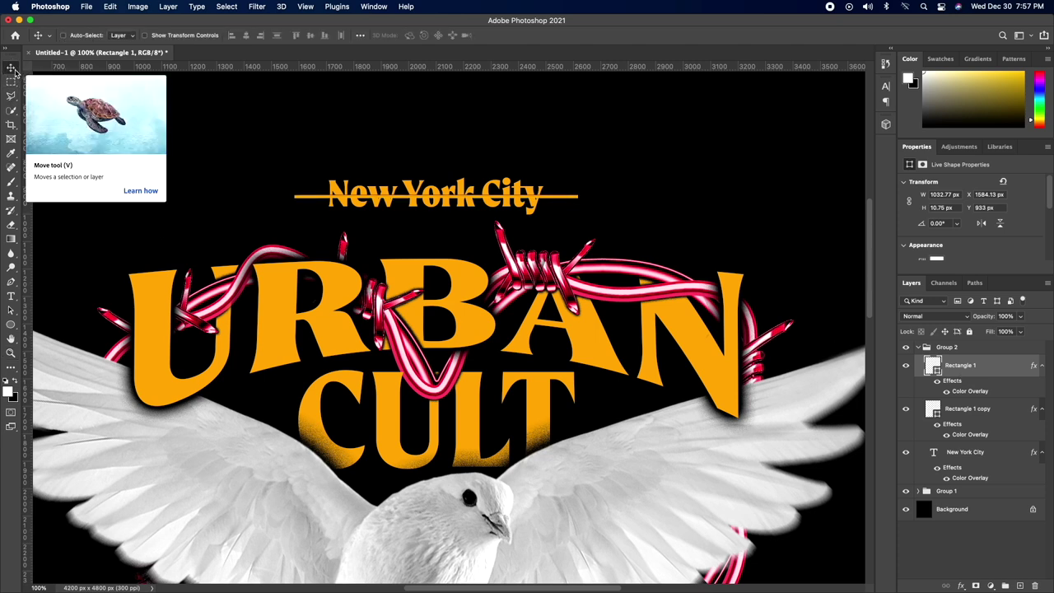
pyautogui.press('Down')
pyautogui.press('Down')
pyautogui.press('Down')
pyautogui.press('Down')
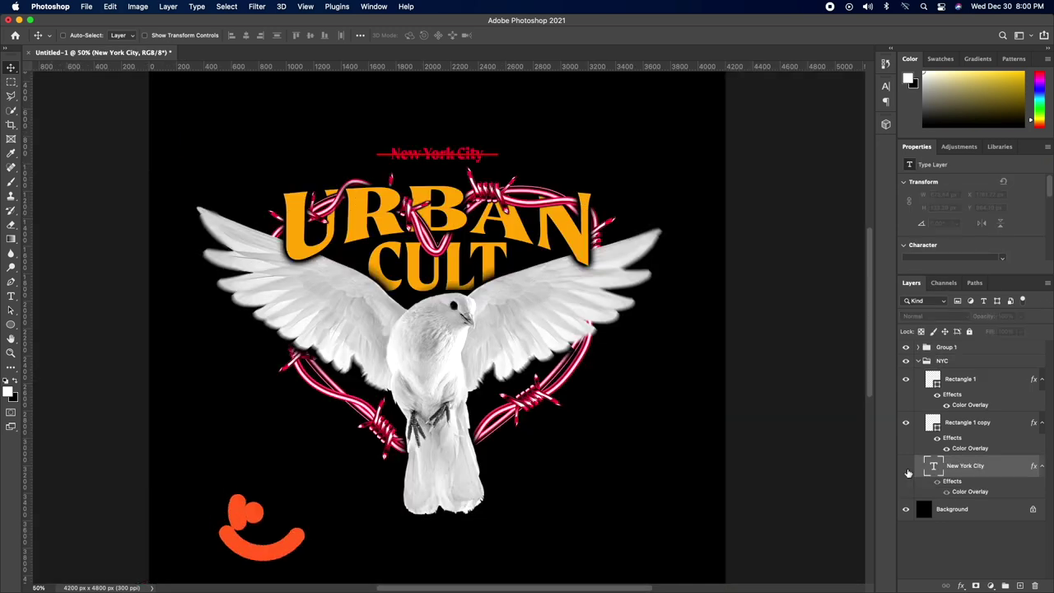
pyautogui.doubleClick(969, 448)
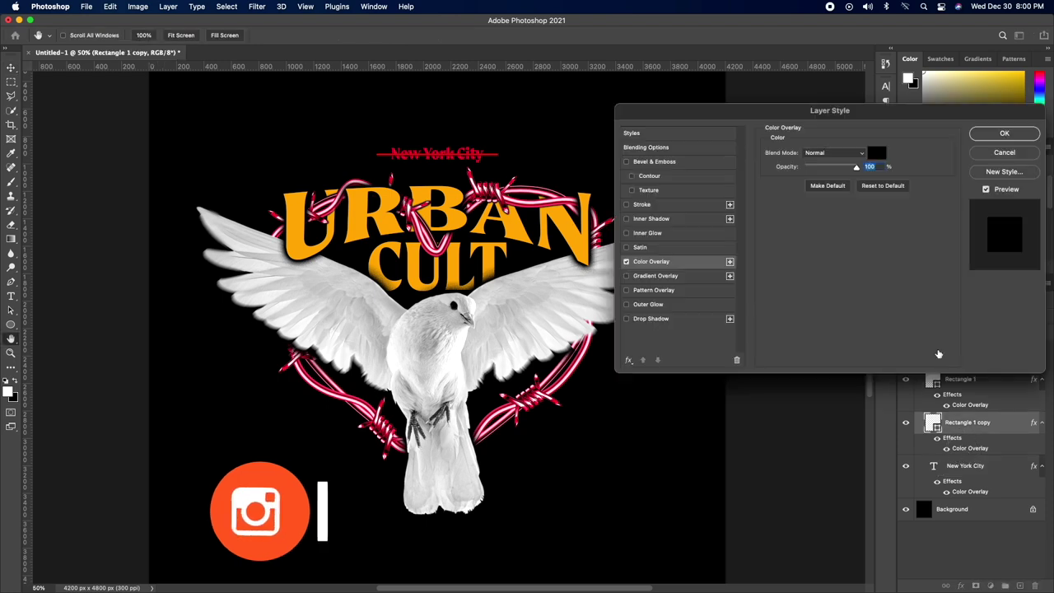
pyautogui.click(1006, 132)
pyautogui.doubleClick(971, 406)
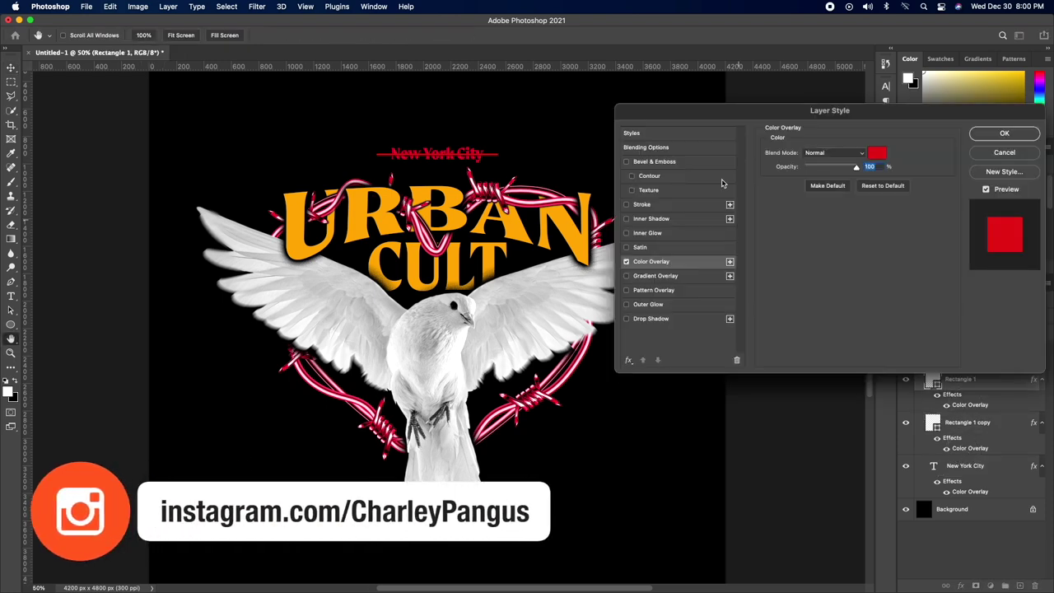
pyautogui.click(875, 154)
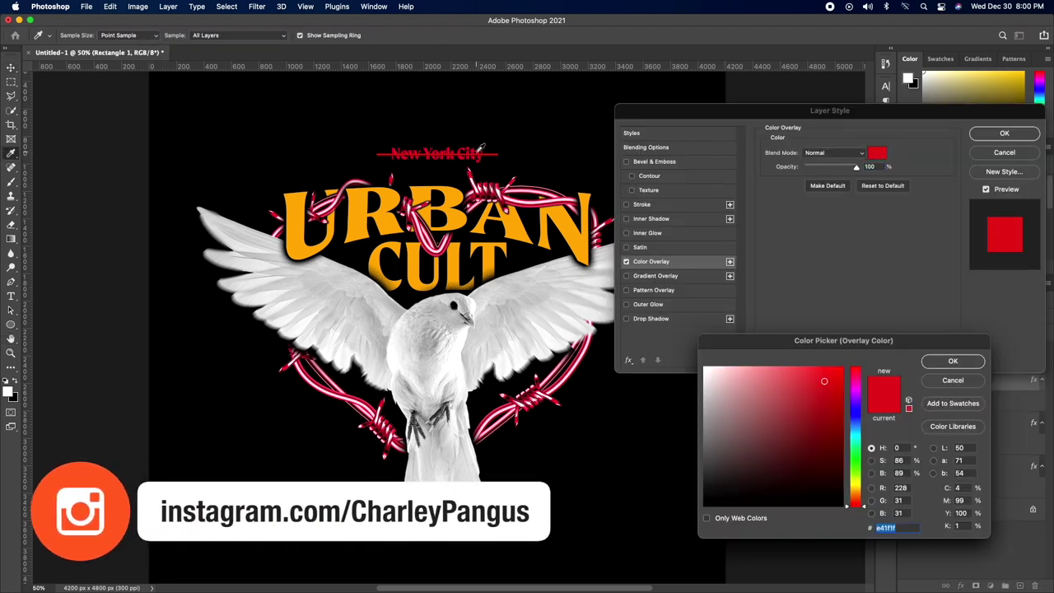
pyautogui.click(953, 361)
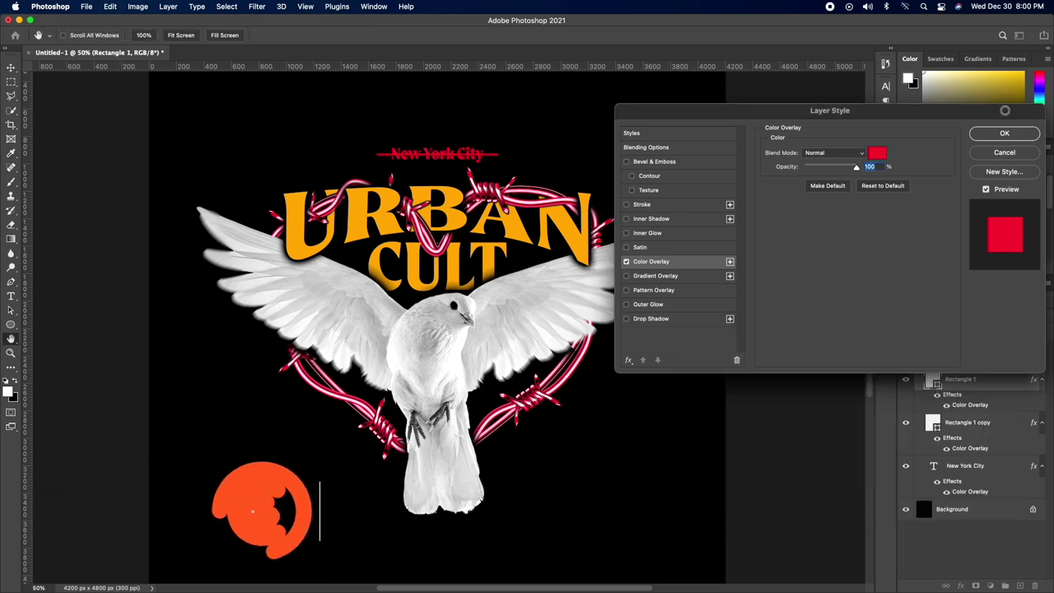
pyautogui.click(1005, 132)
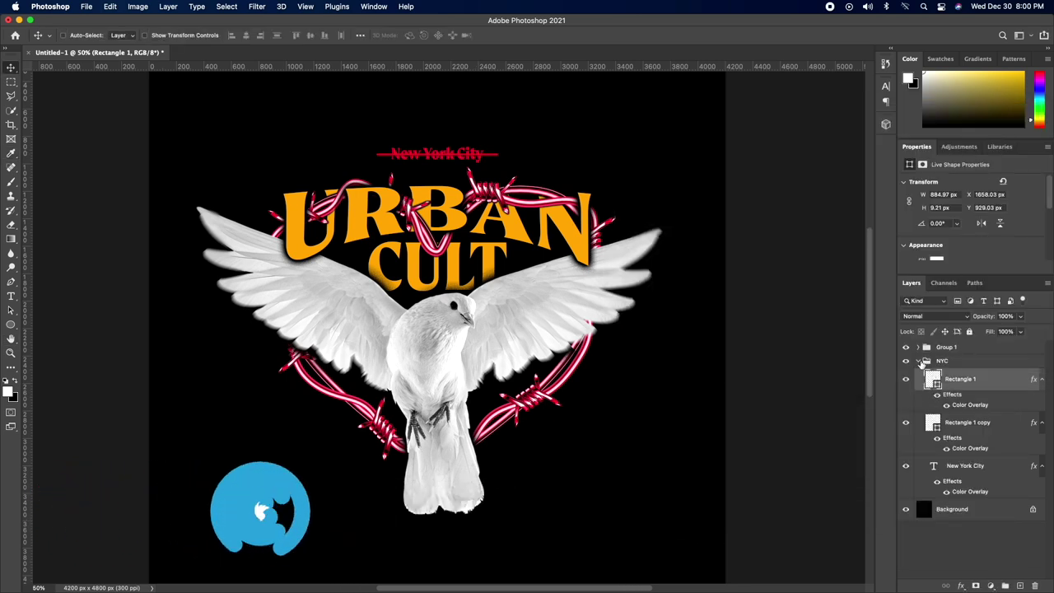
# Change URBAN's Color Overlay to a fully saturated yellow.
pyautogui.click(926, 360)
pyautogui.click(920, 347)
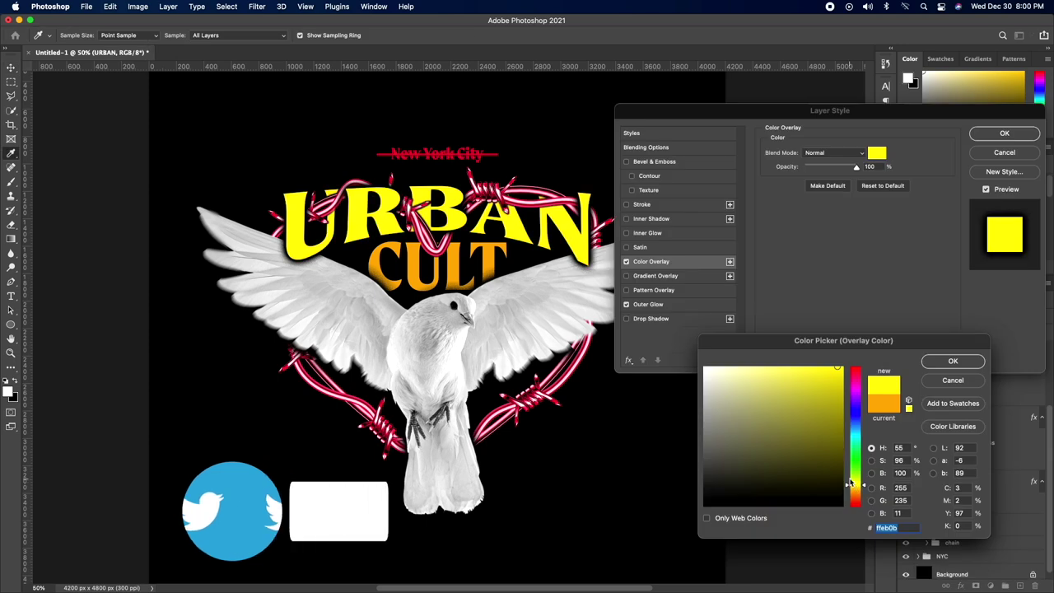
pyautogui.moveTo(851, 484); pyautogui.dragTo(857, 488)
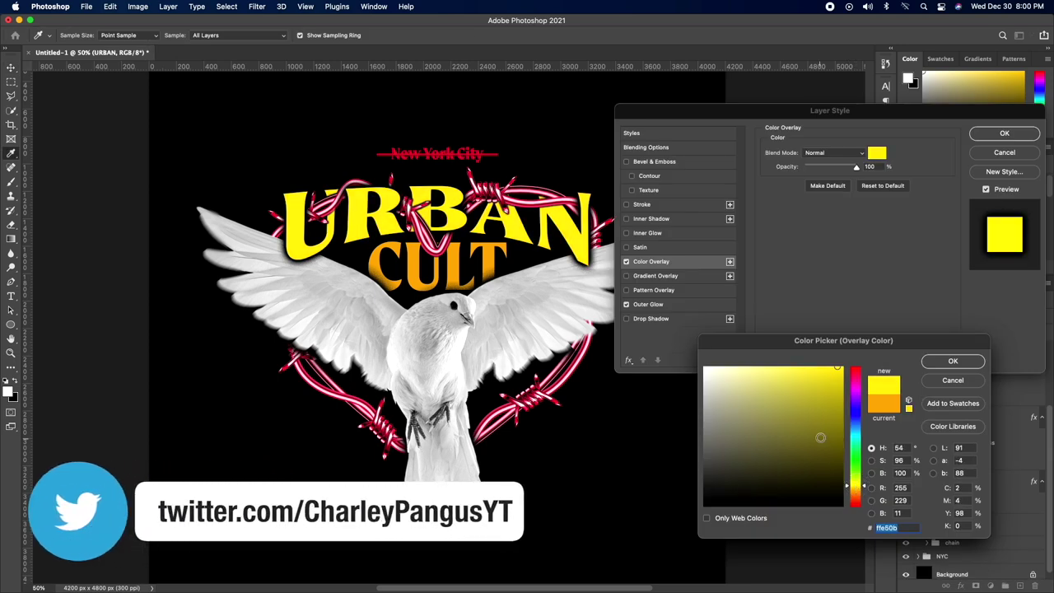
pyautogui.moveTo(820, 437); pyautogui.dragTo(844, 367)
# Confirm URBAN's yellow, then scale the artwork to 806 × 922 px on the T-shirt's chest.
pyautogui.click(862, 489)
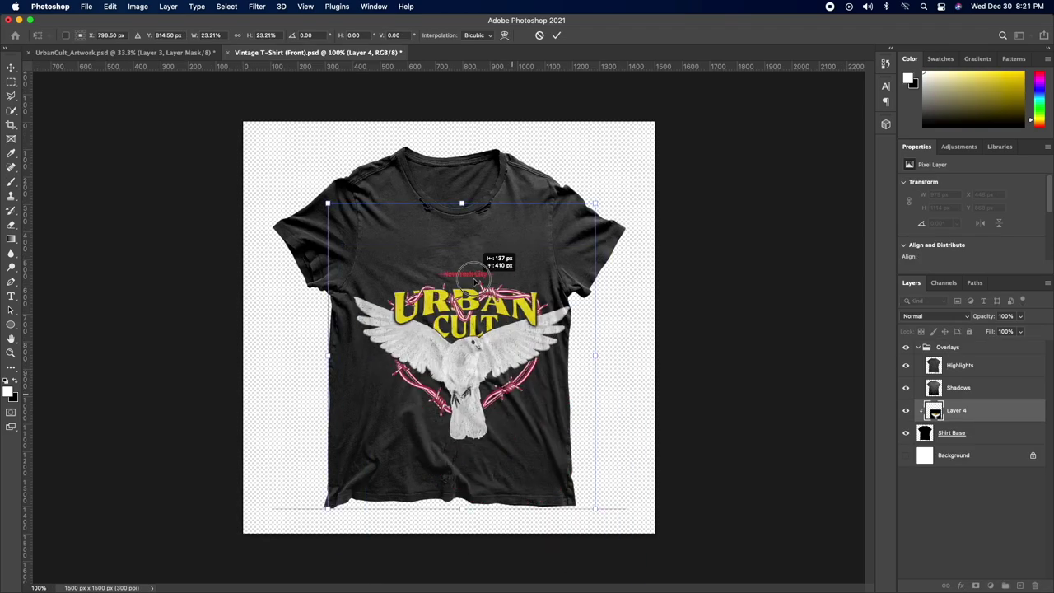
pyautogui.moveTo(604, 206); pyautogui.dragTo(570, 198)
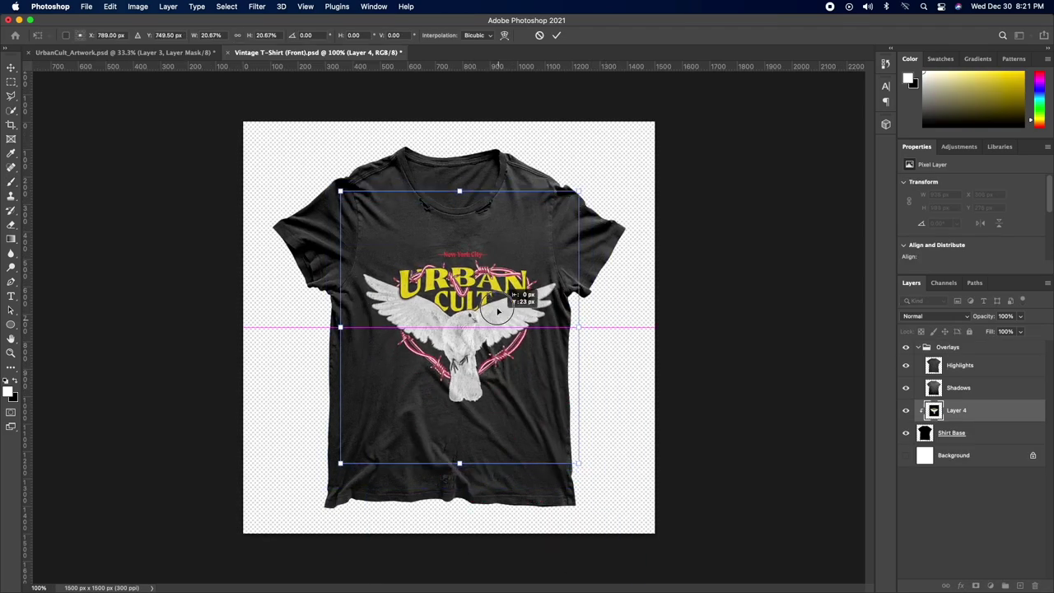
pyautogui.moveTo(559, 265); pyautogui.dragTo(563, 234)
pyautogui.moveTo(575, 179)
pyautogui.mouseDown()
pyautogui.moveTo(582, 162)
pyautogui.moveTo(569, 149)
pyautogui.moveTo(567, 179)
pyautogui.mouseUp()
pyautogui.press('Return')
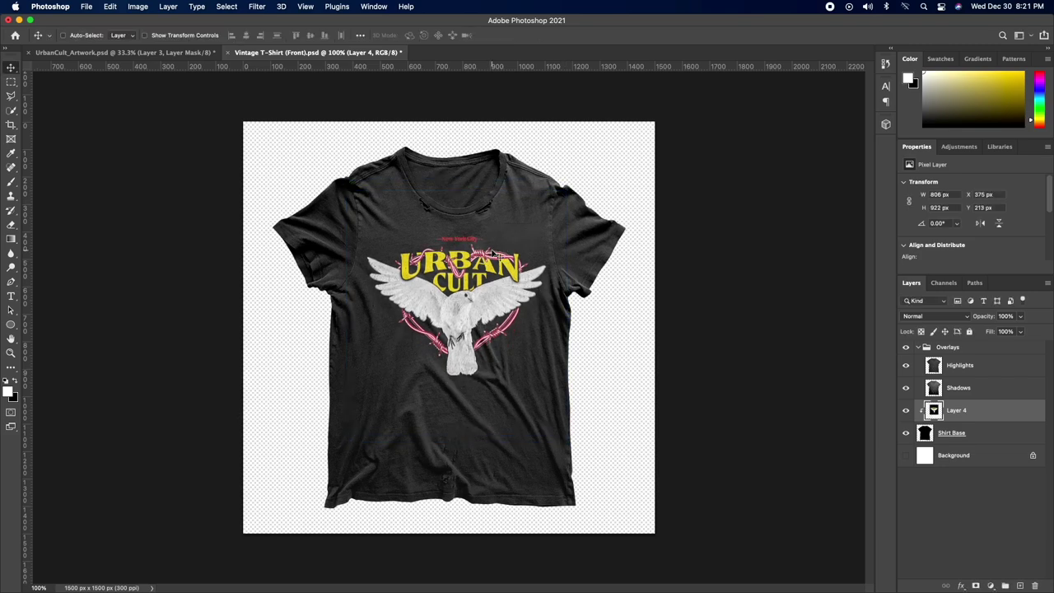